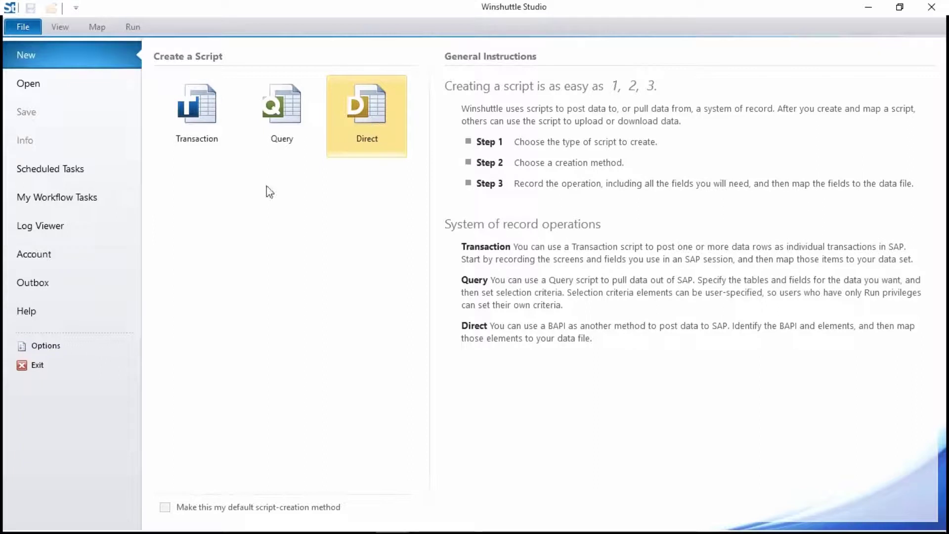
Choose a Transaction script created from an SAP recording, and log on to system WE7-800 with the account password.
click(206, 128)
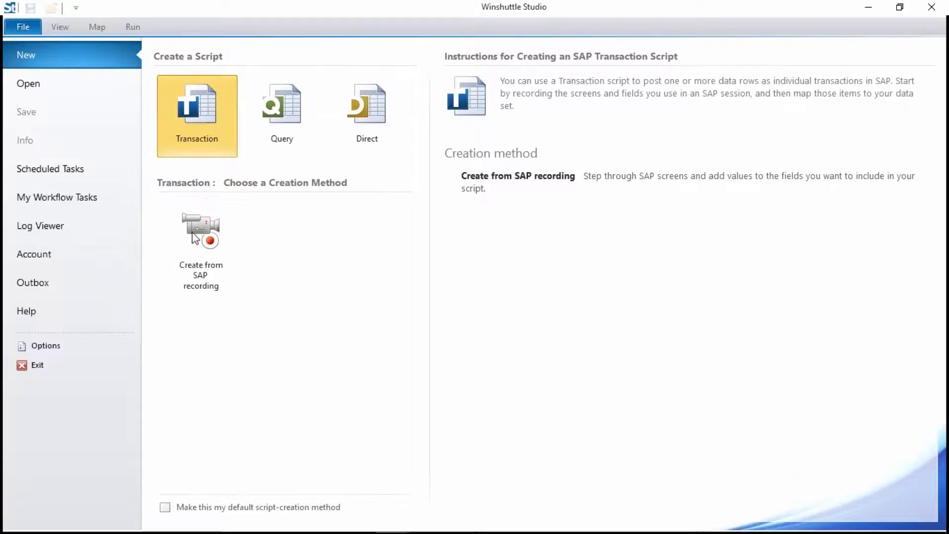
click(205, 261)
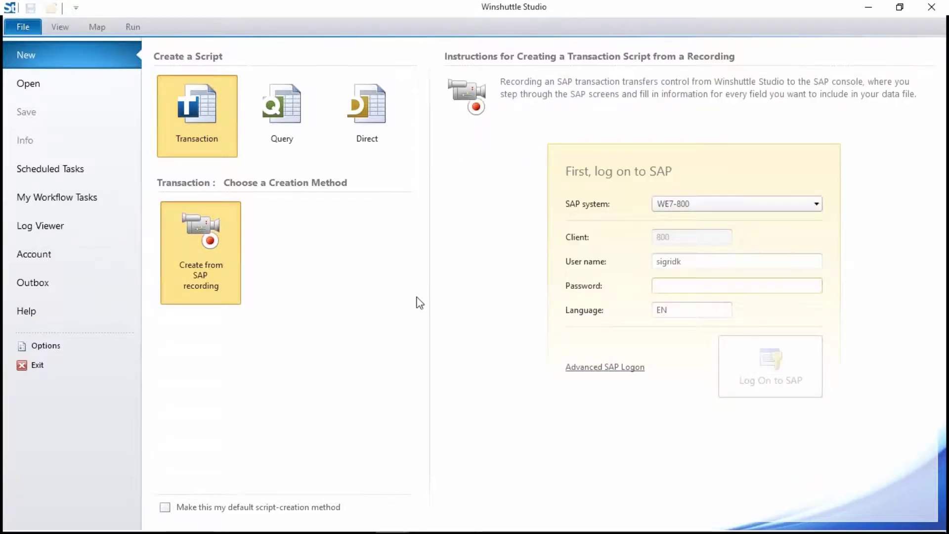
click(726, 284)
text(p)
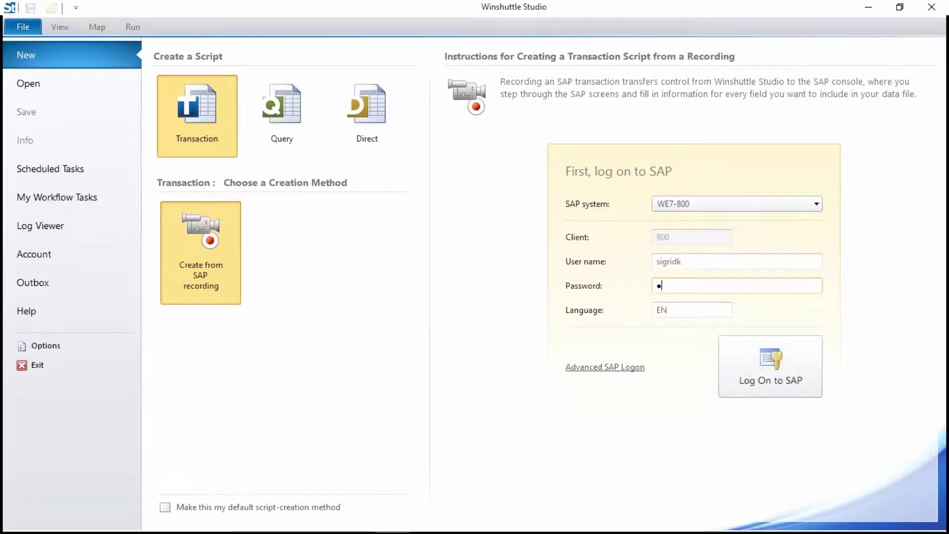
text(assword)
click(765, 370)
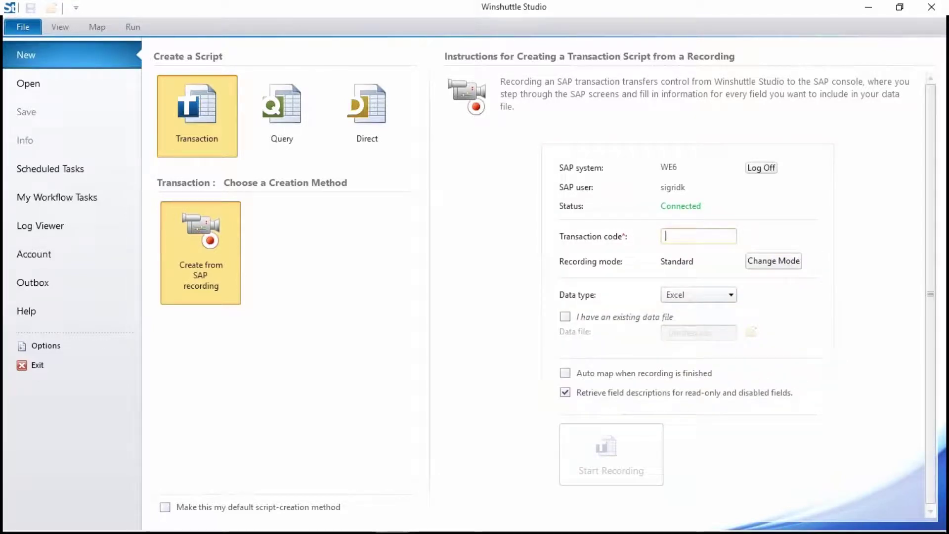
Start recording transaction mm02 and open material 100-100 with only the Basic Data 1 view selected.
text(mm02)
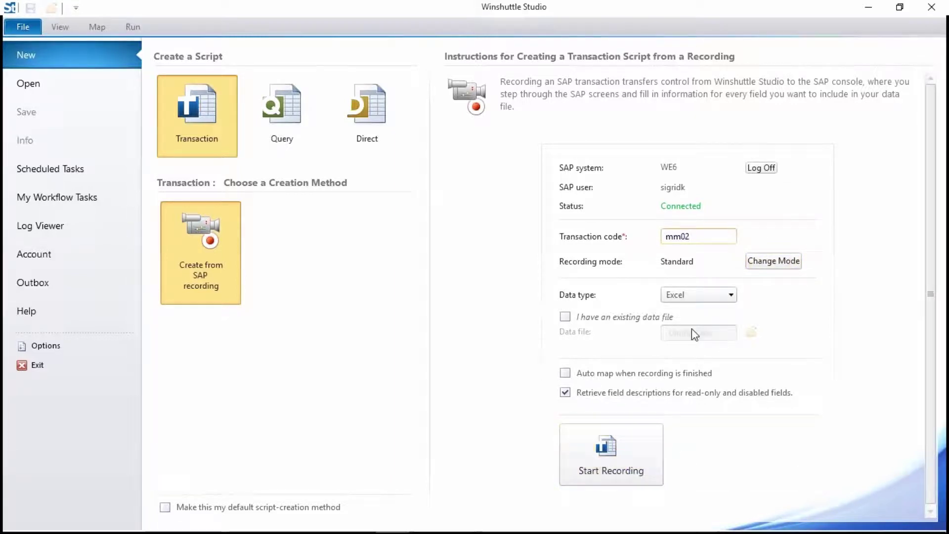
click(623, 468)
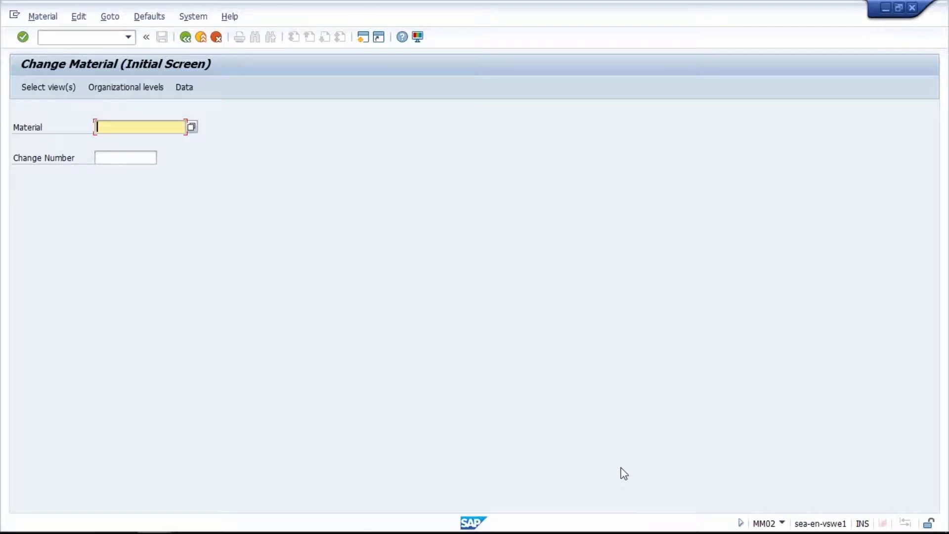
text(1)
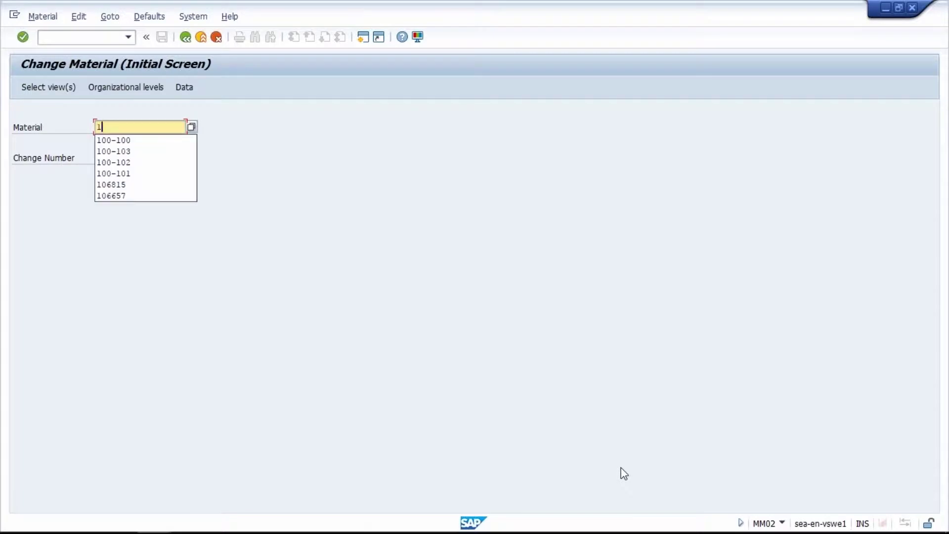
text(00-100)
key(Return)
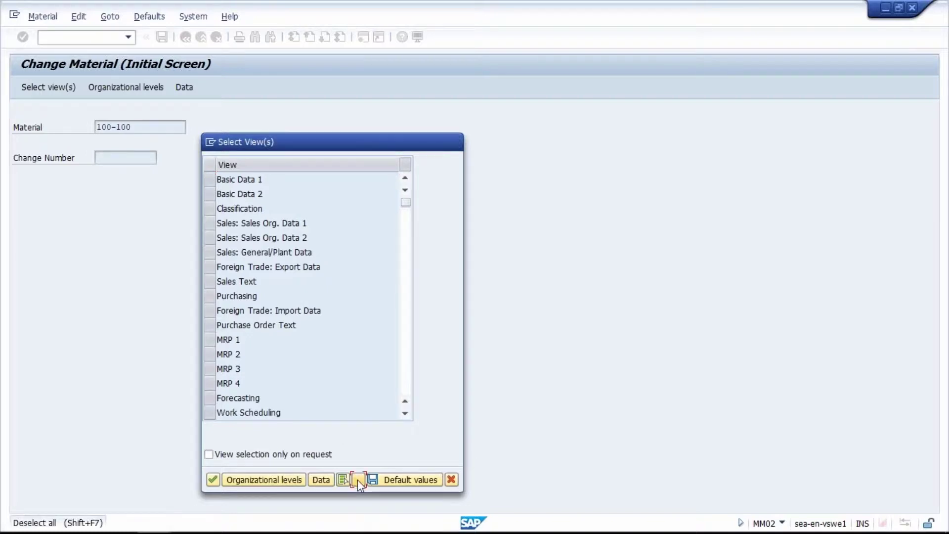
click(211, 179)
click(213, 480)
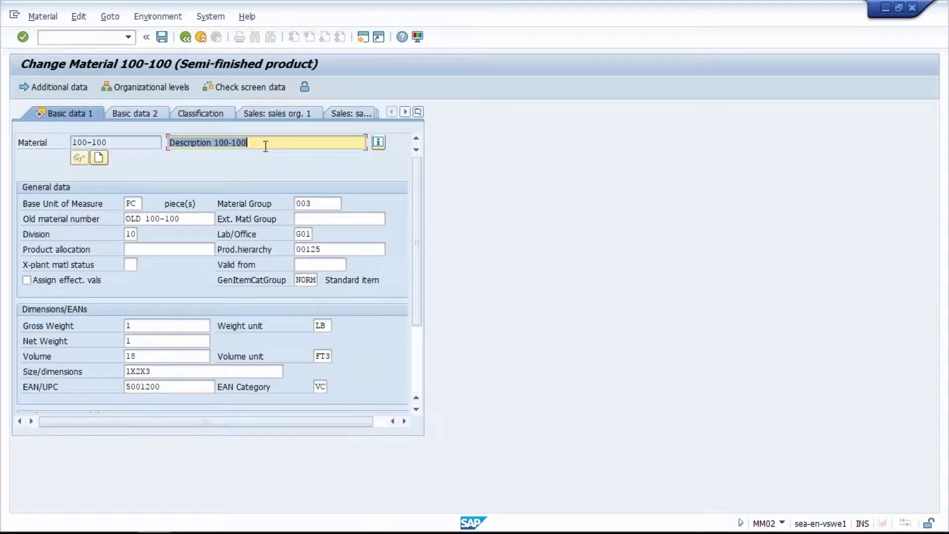
Re-enter the material description as Description 100-100 and the old material number as OLD 100-100 to record both fields.
click(265, 146)
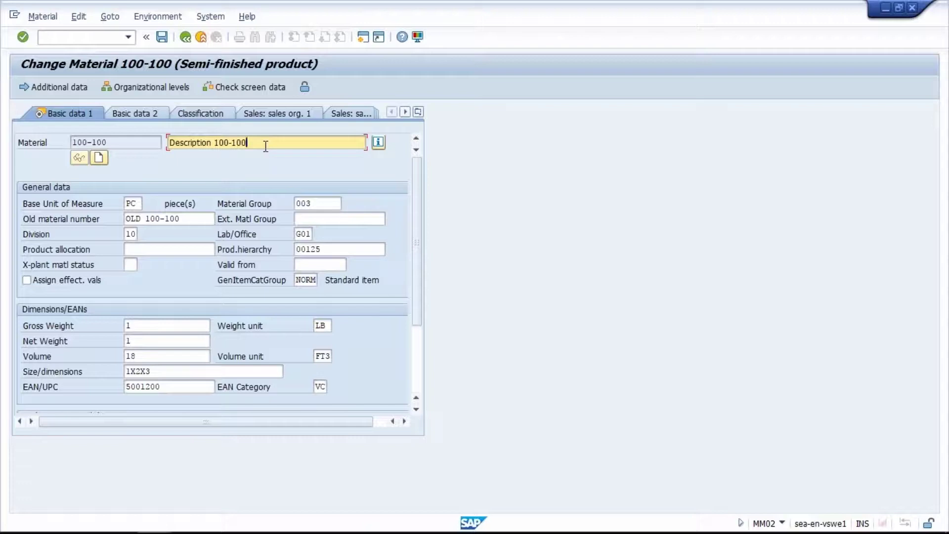
text(0)
key(Return)
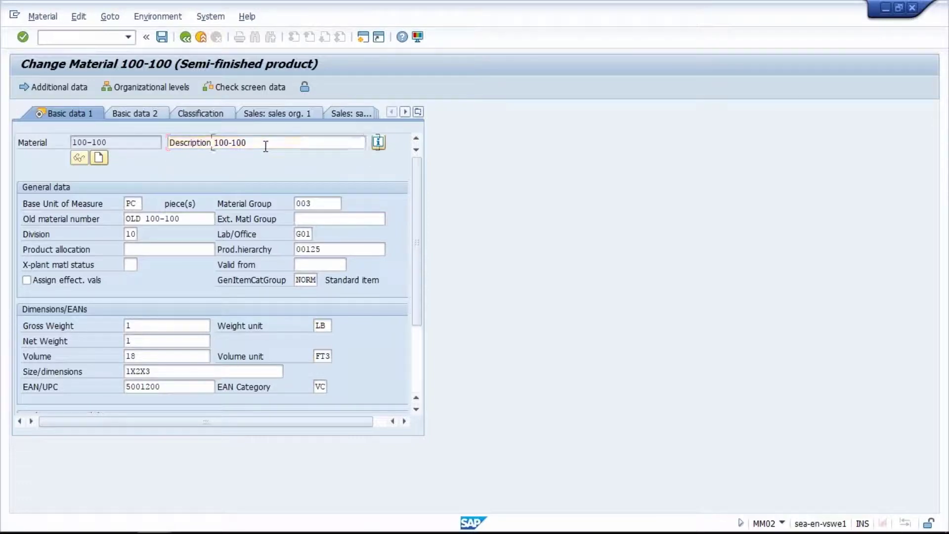
key(Tab)
key(Tab)
key(Tab)
key(Tab)
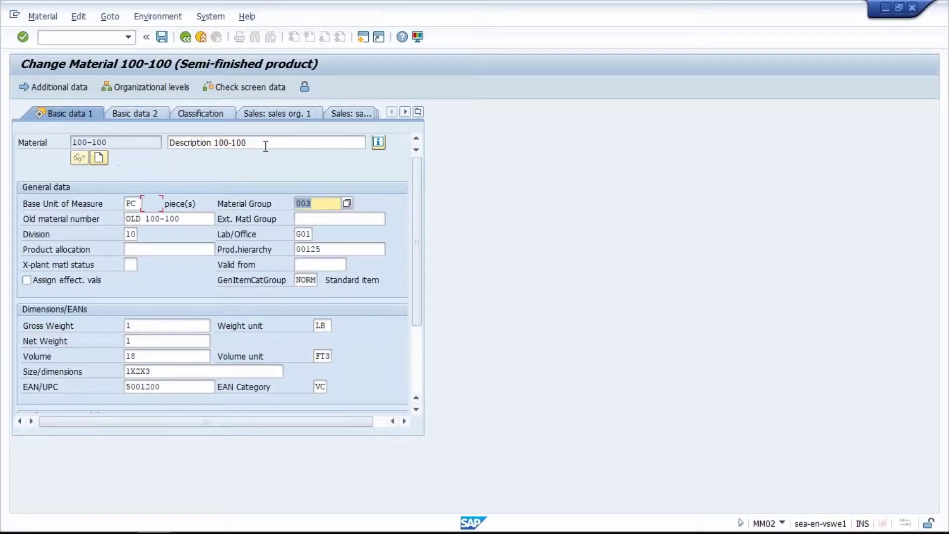
key(End)
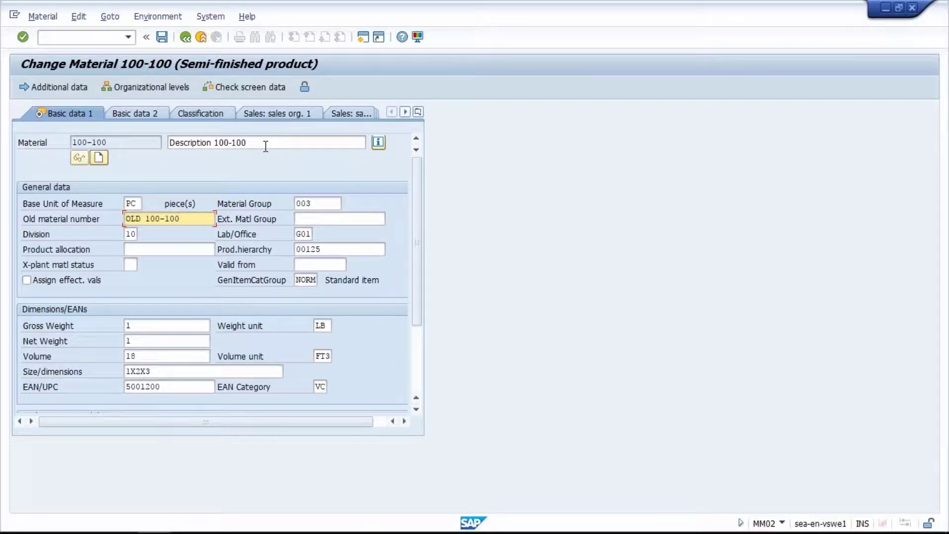
Re-enter division 10 in the material's general data to record the field.
key(Tab)
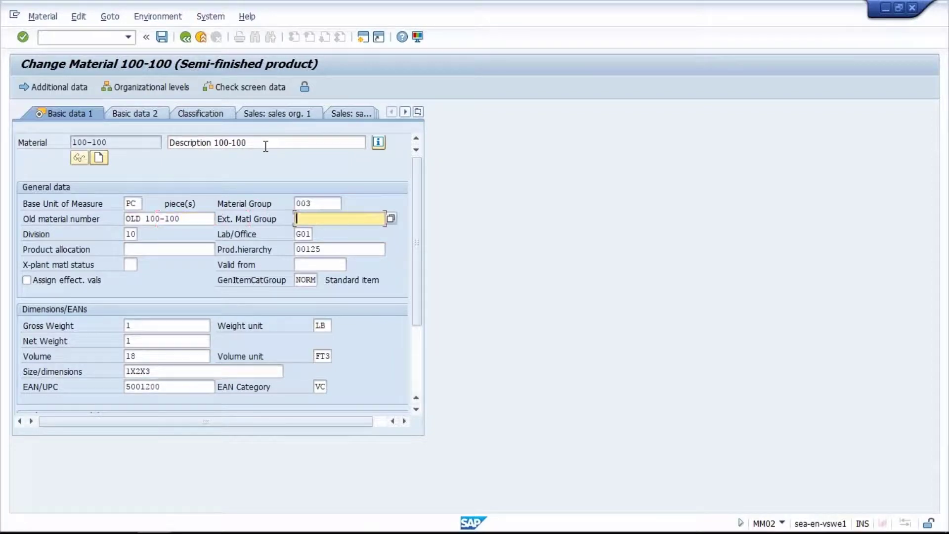
key(Tab)
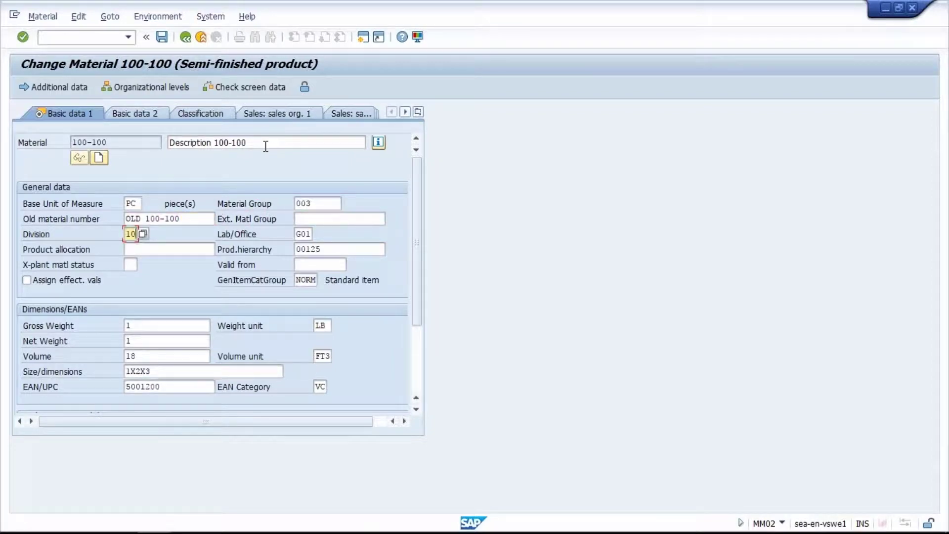
key(Tab)
key(Tab)
key(Tab)
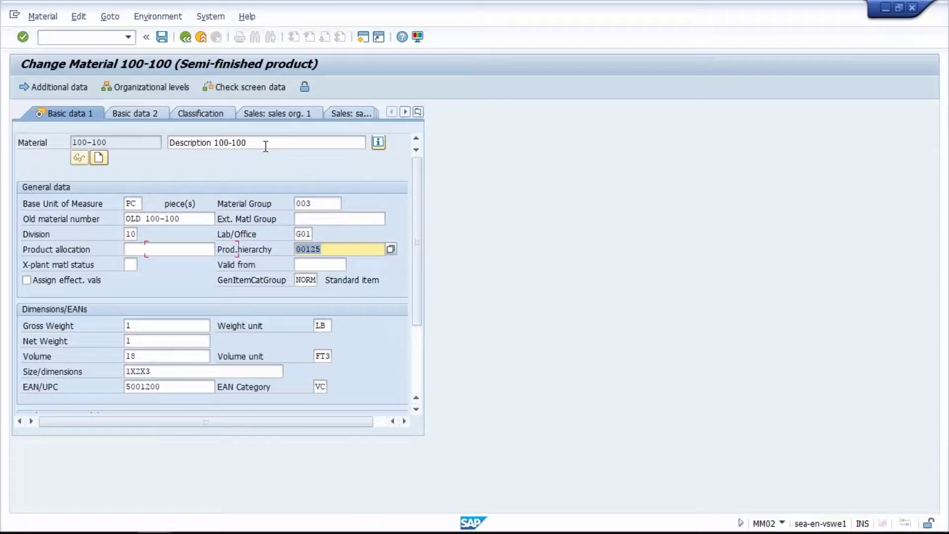
key(Tab)
Re-enter gross weight 1, weight unit lb and net weight 1 under Dimensions/EANs.
click(149, 323)
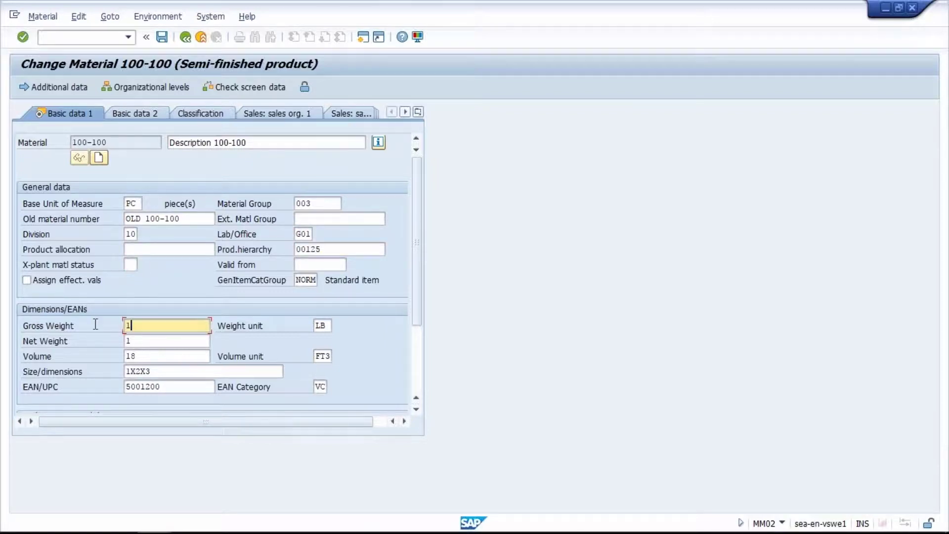
click(318, 326)
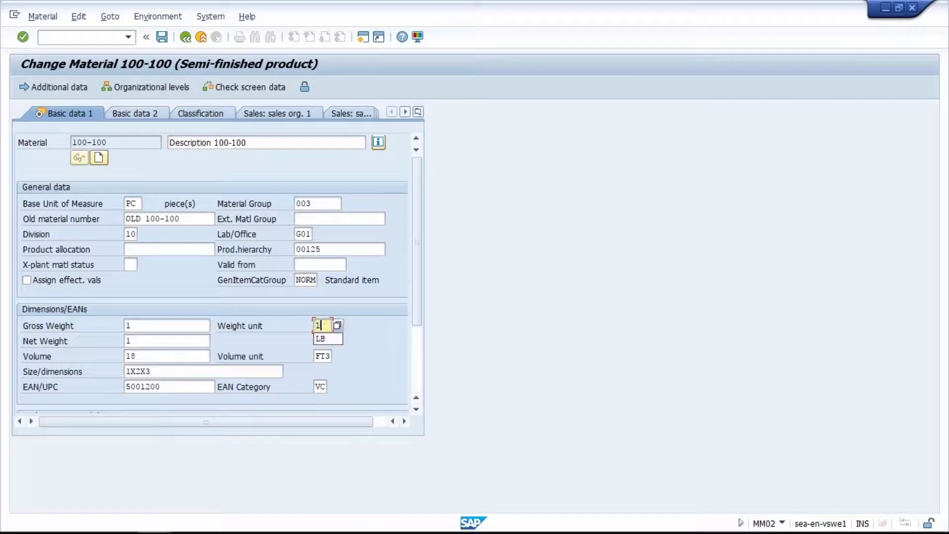
text(lb)
click(169, 340)
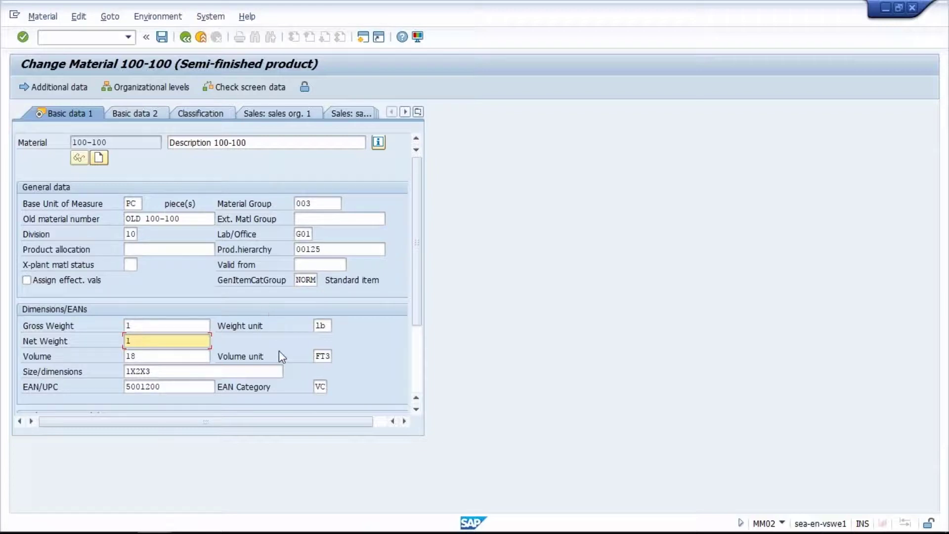
In the Basic data 2 view, re-enter industry standard description ISO 100-100 and basic material b100-100.
click(419, 111)
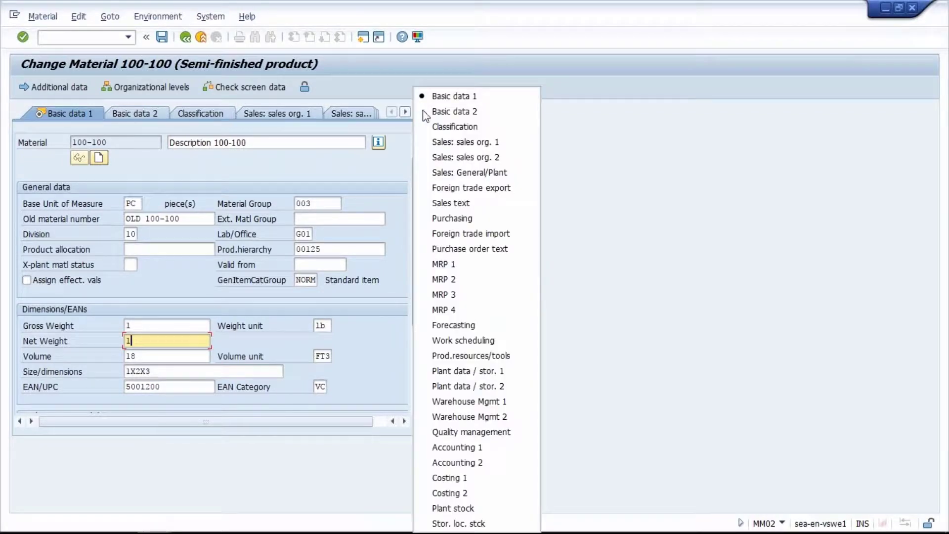
click(450, 111)
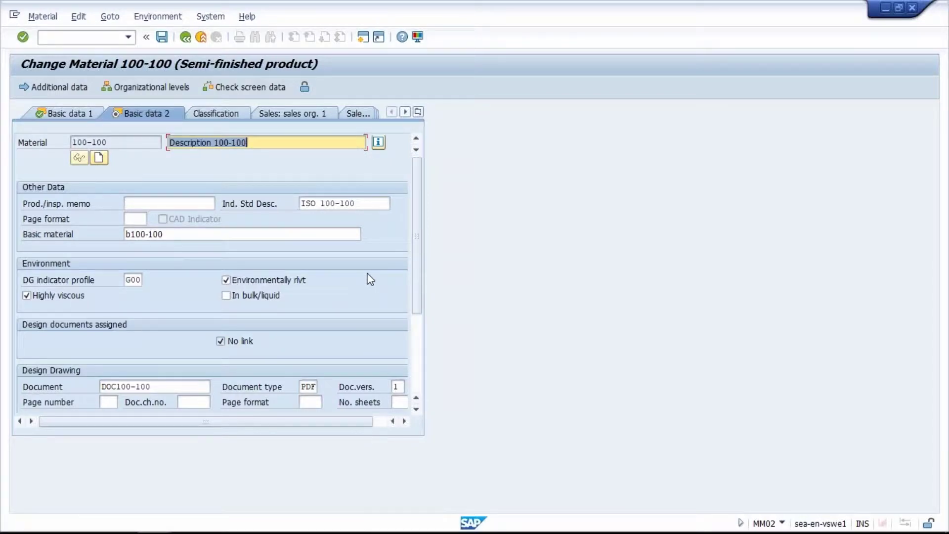
click(367, 207)
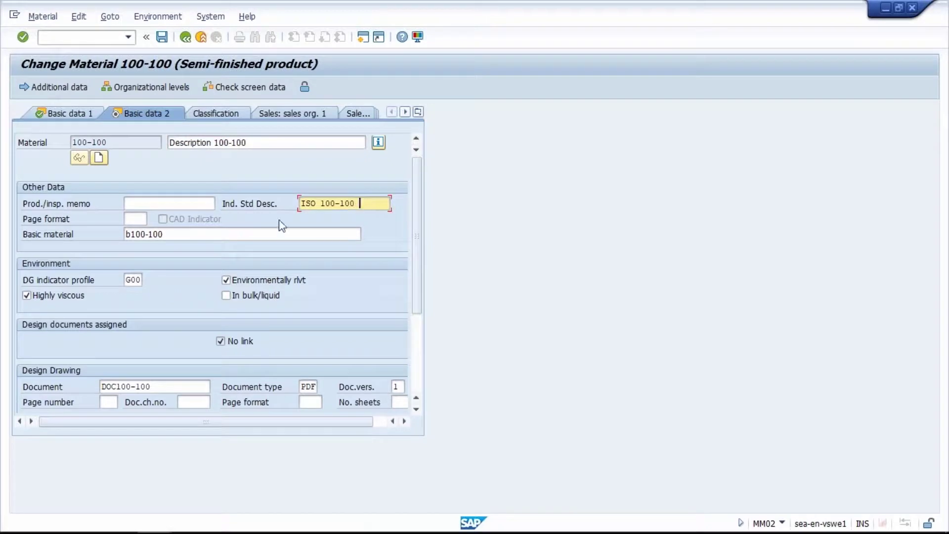
click(253, 234)
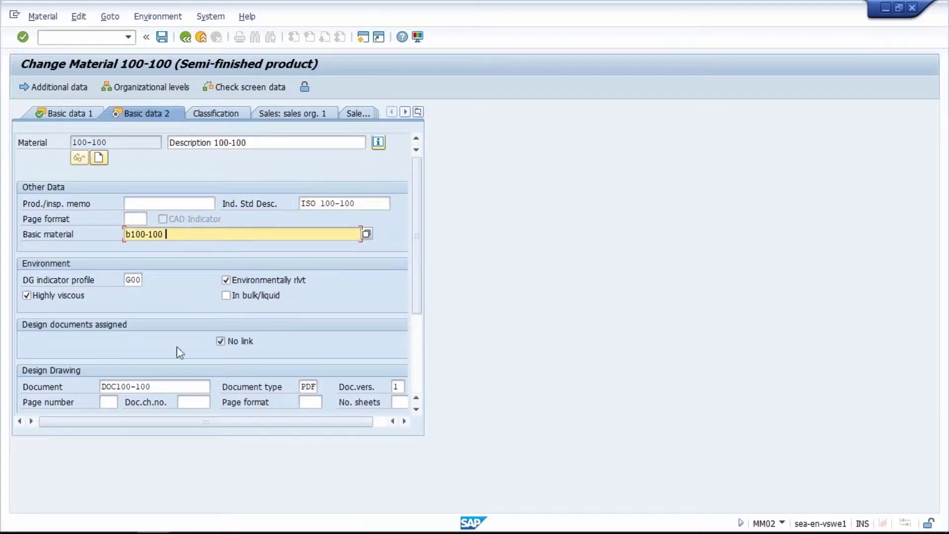
Re-enter the design drawing's document DOC100-100, document type PDF and document version 1.
click(155, 387)
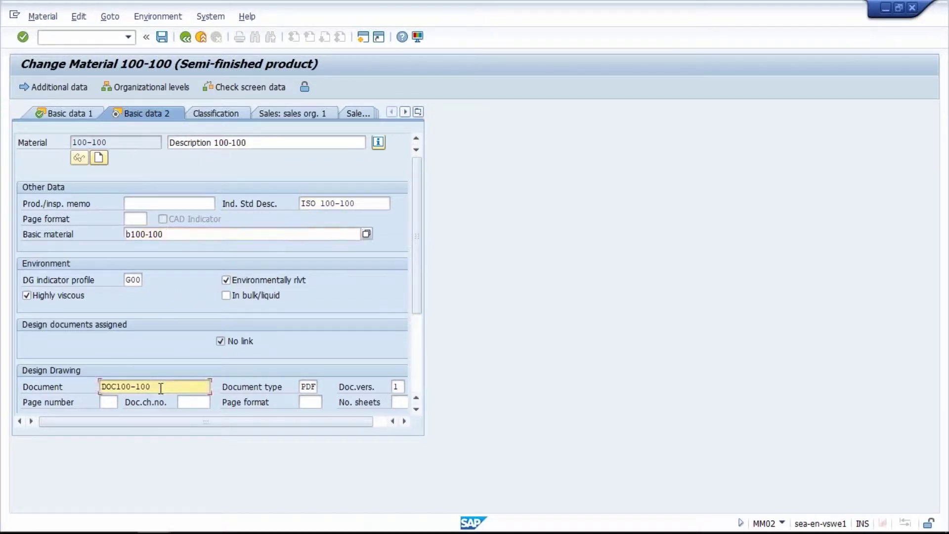
click(316, 387)
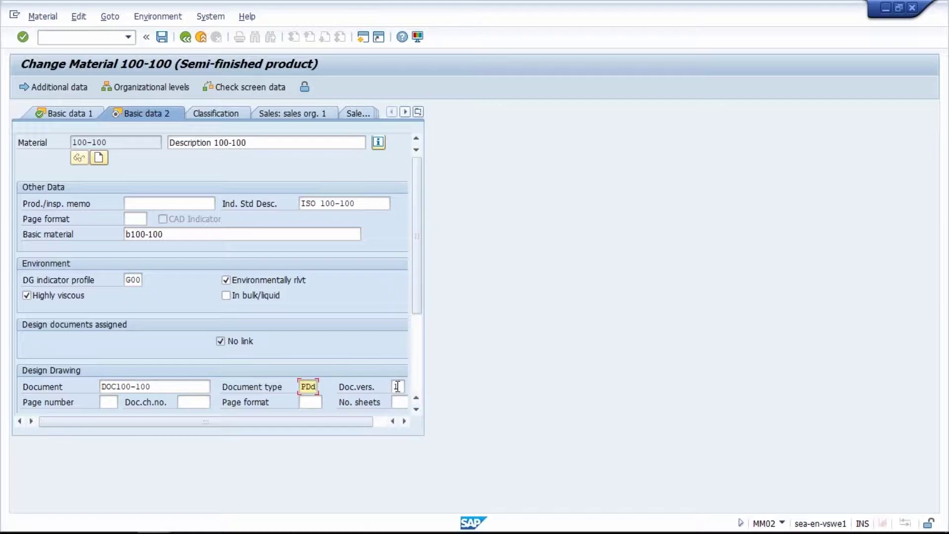
key(Tab)
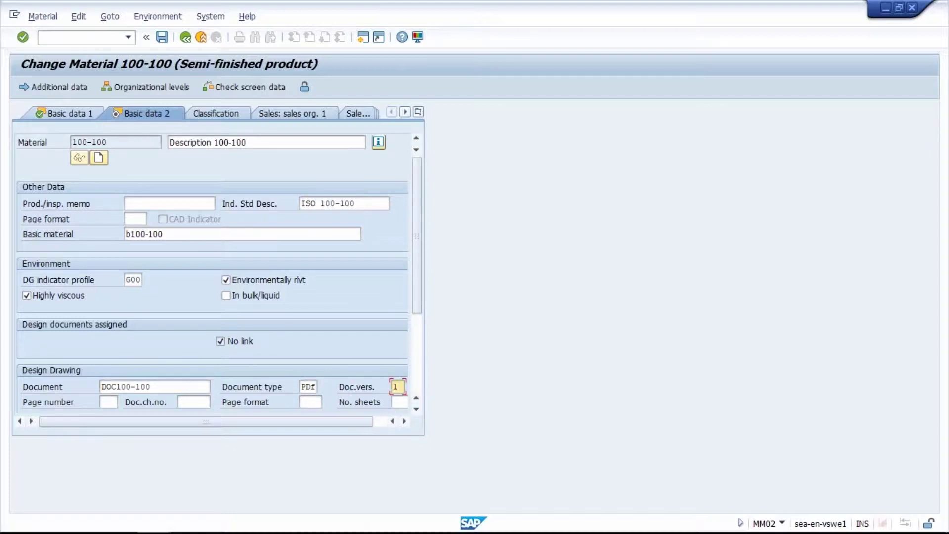
Return to the Basic data 1 view and save the material to finish the recording.
click(418, 113)
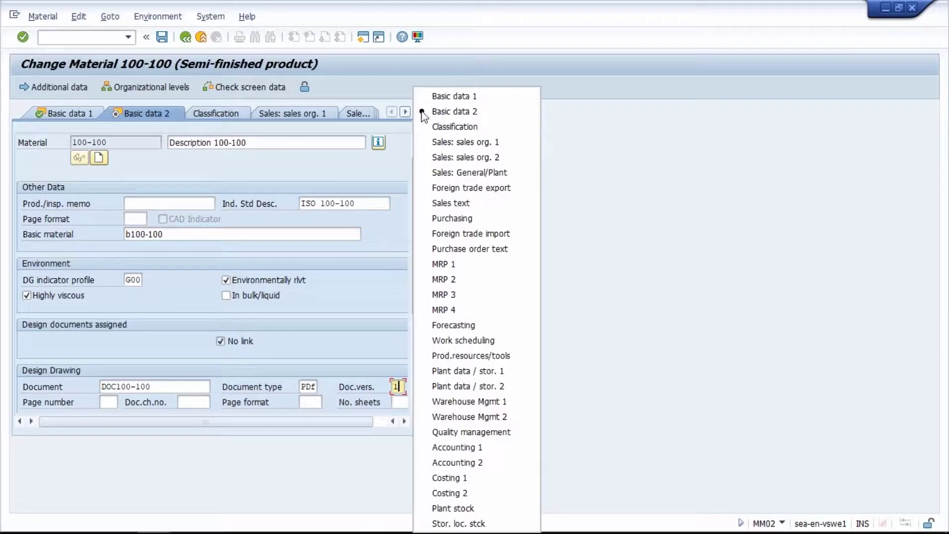
click(447, 96)
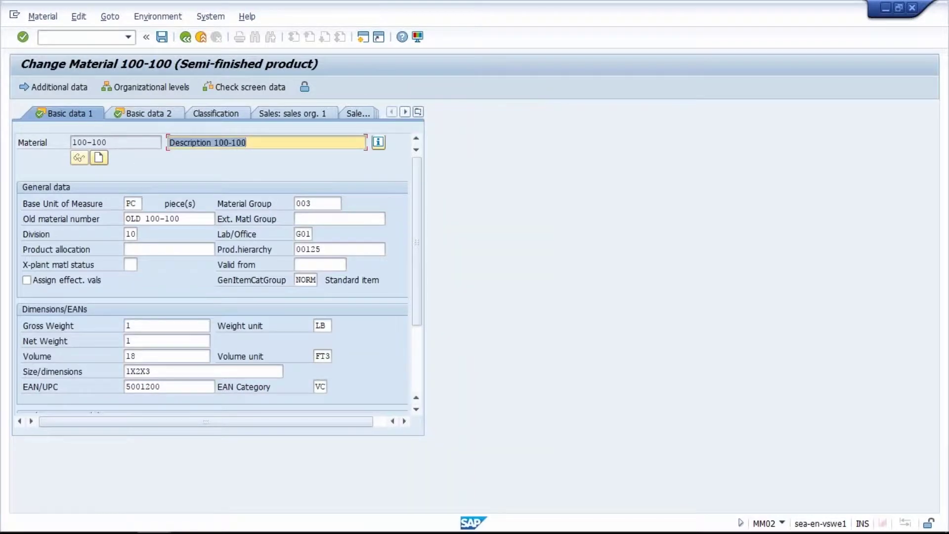
click(163, 38)
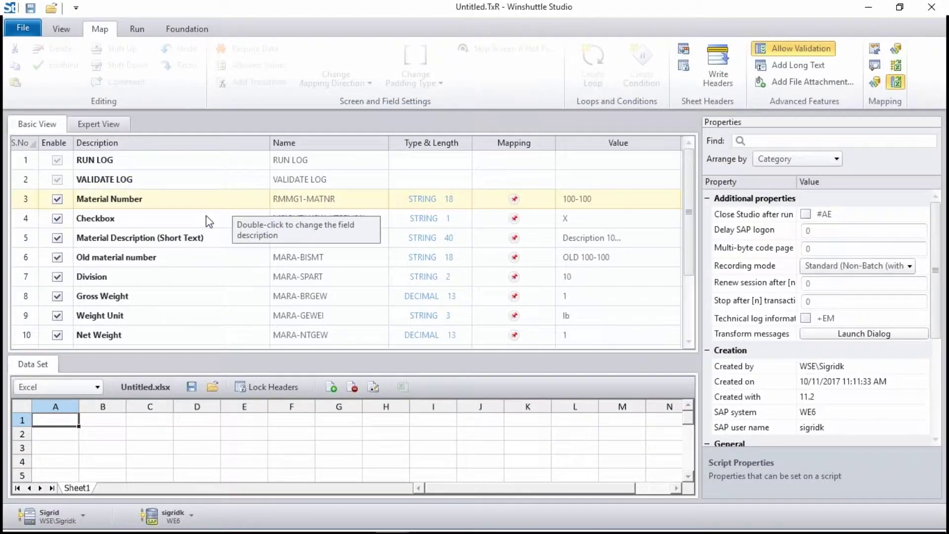
Map the RUN LOG field to column A and the VALIDATE LOG field to column B of the Excel data set.
click(190, 257)
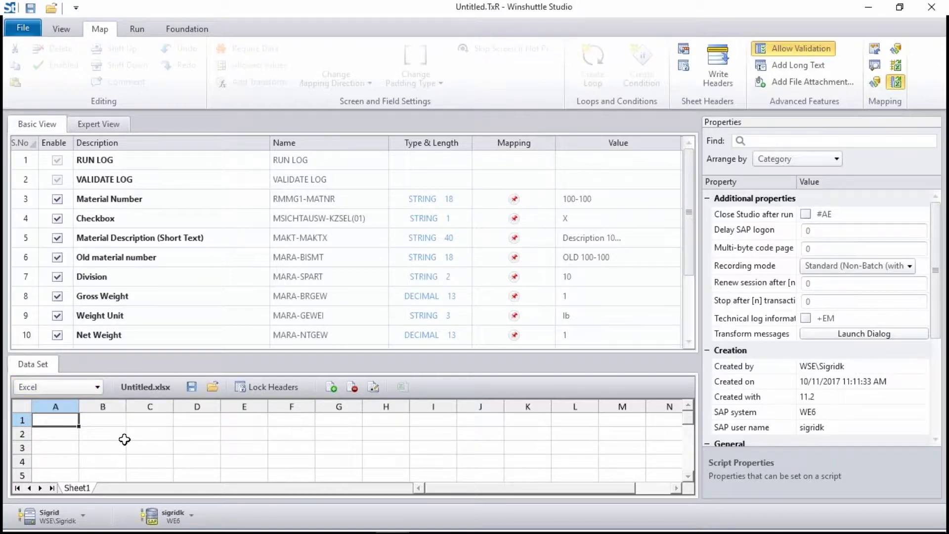
drag(124, 167, 62, 418)
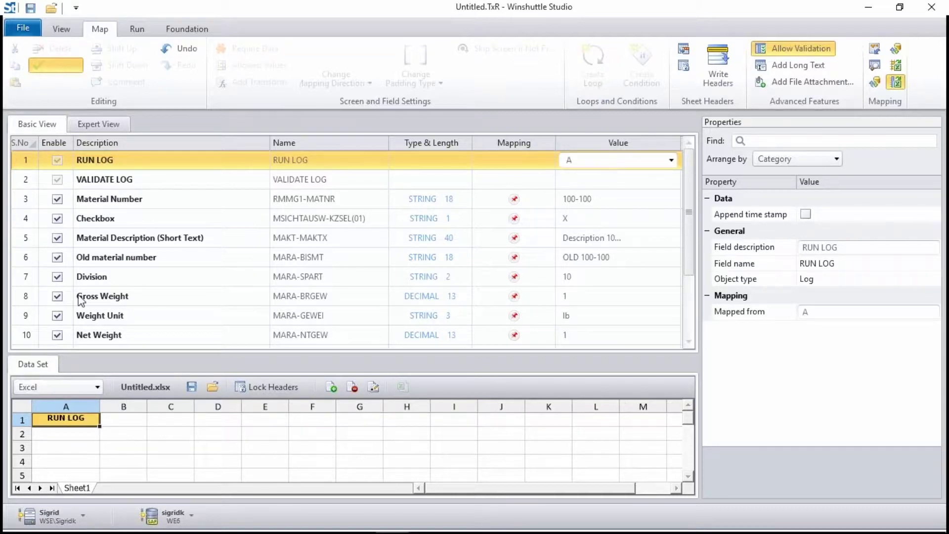
click(148, 183)
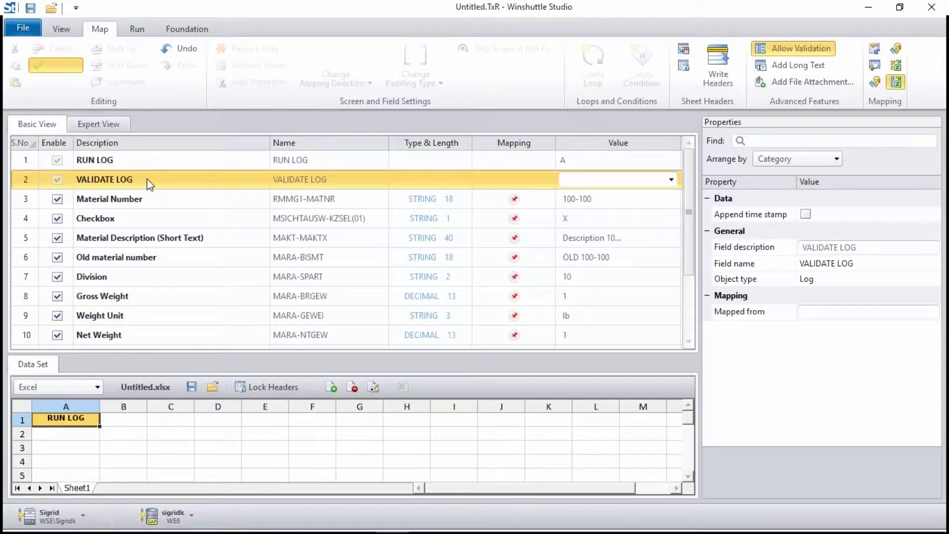
drag(147, 267, 126, 418)
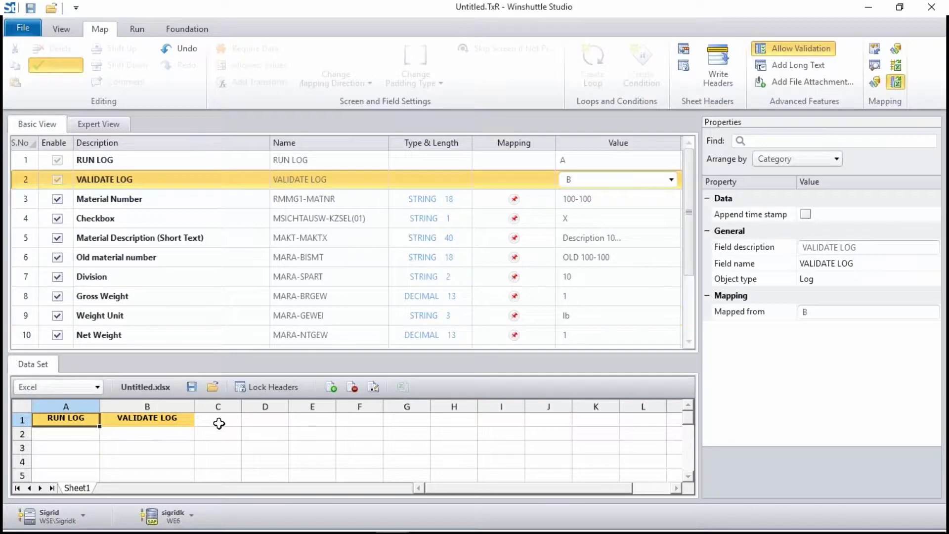
Map the Material Number field to column C of the data set and check its available mapping directions.
click(219, 423)
drag(219, 422, 221, 289)
drag(218, 195, 217, 198)
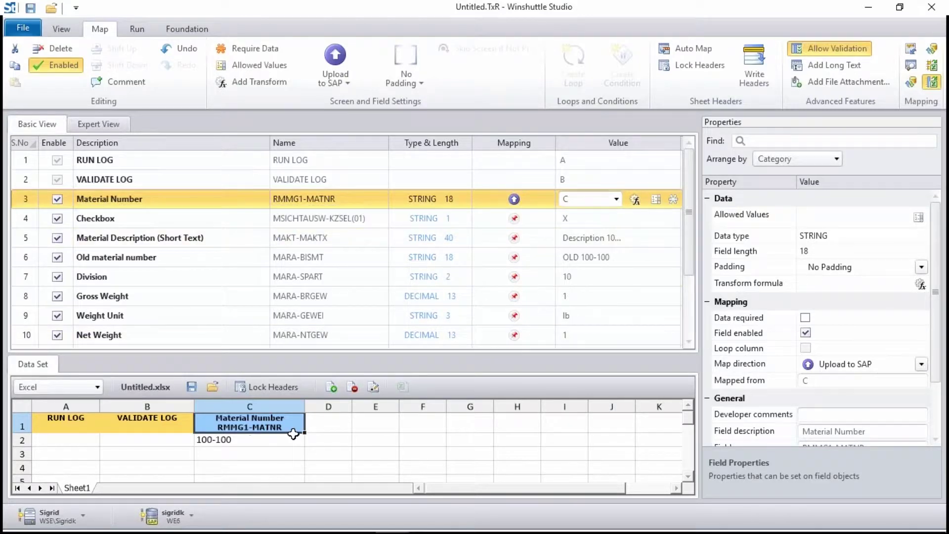
click(538, 204)
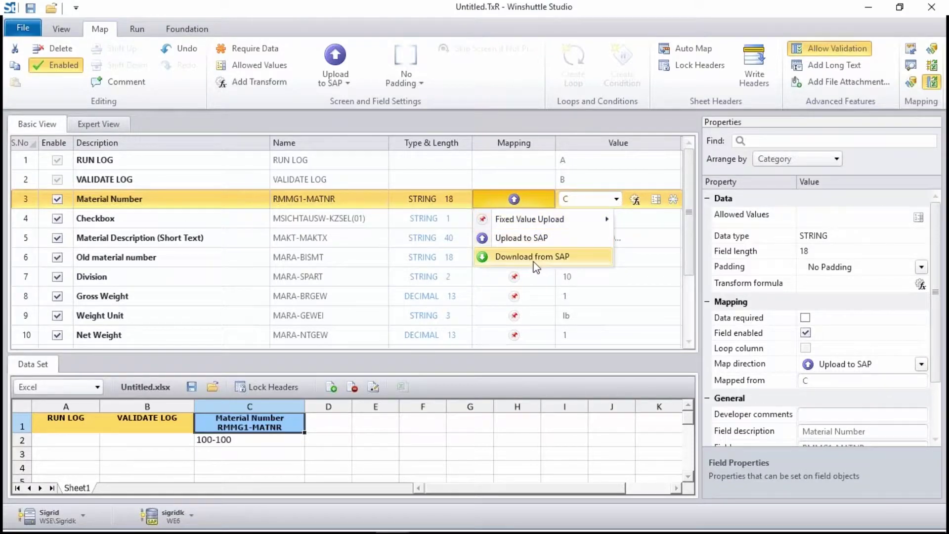
click(485, 193)
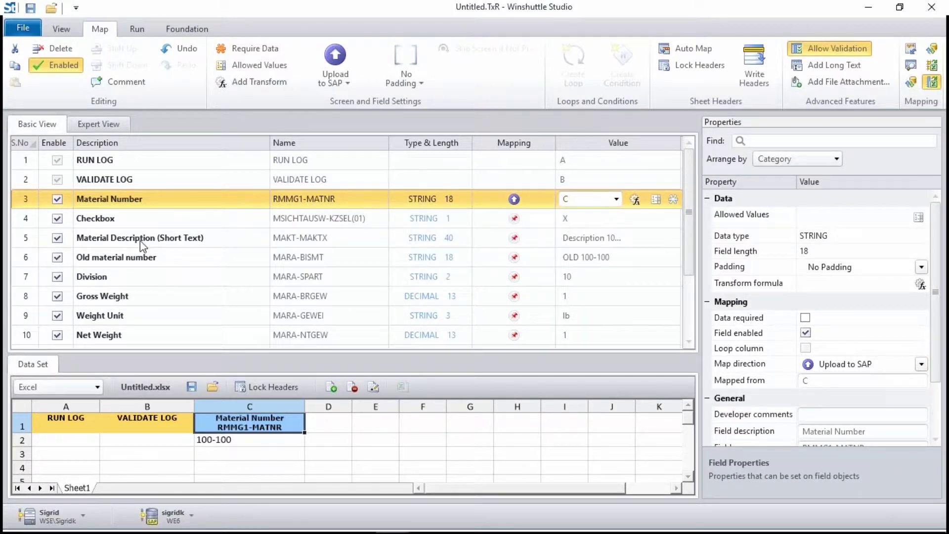
Map all fields from Material Description through Document version to consecutive data set columns starting at D, leaving Checkbox as a fixed value.
click(146, 218)
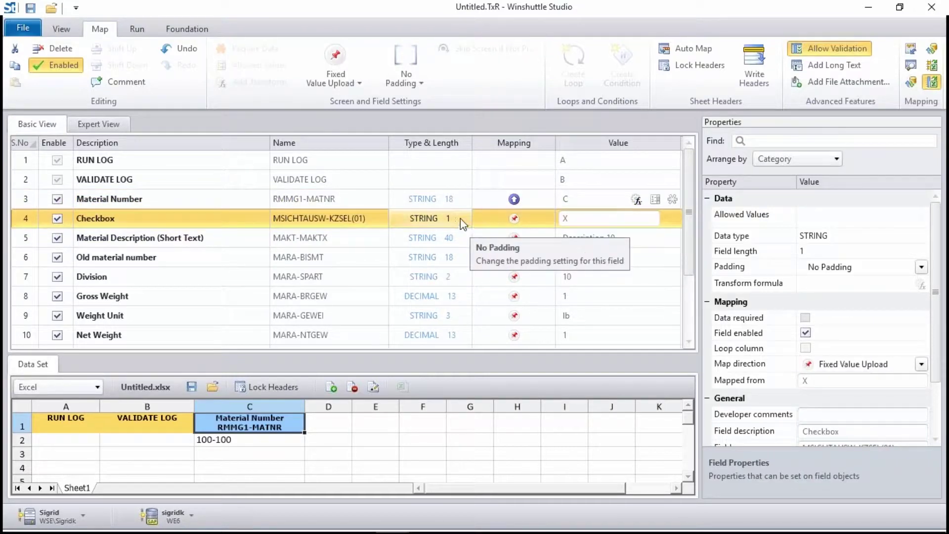
click(252, 232)
scroll(253, 234, down, 3)
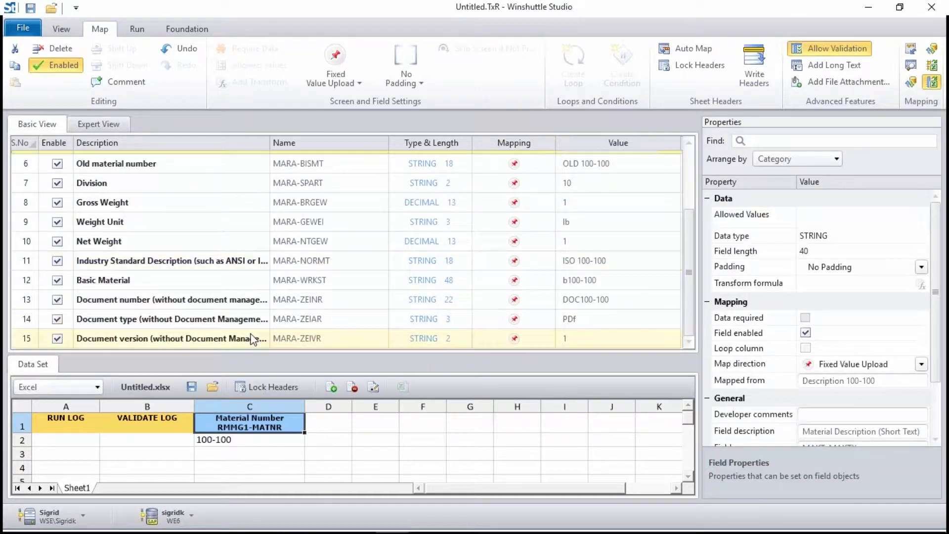
shift+click(272, 330)
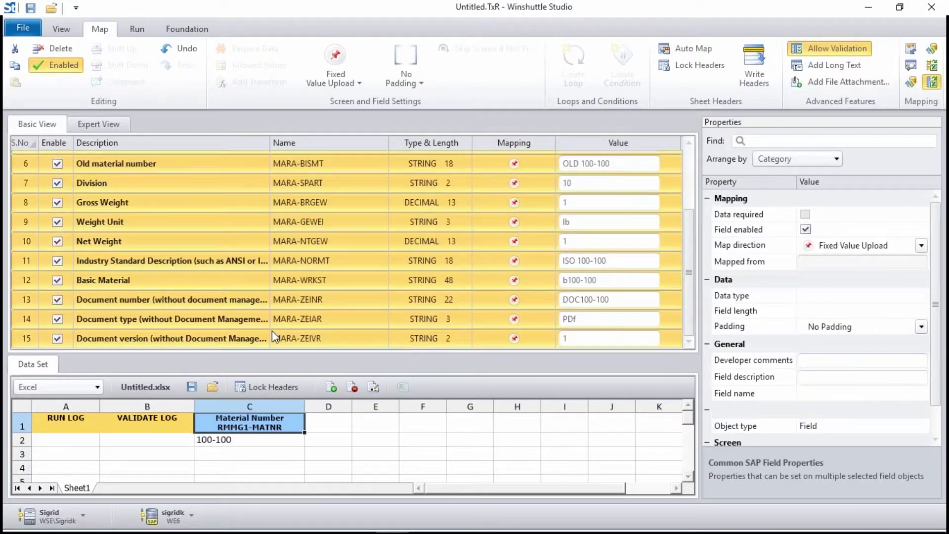
click(328, 427)
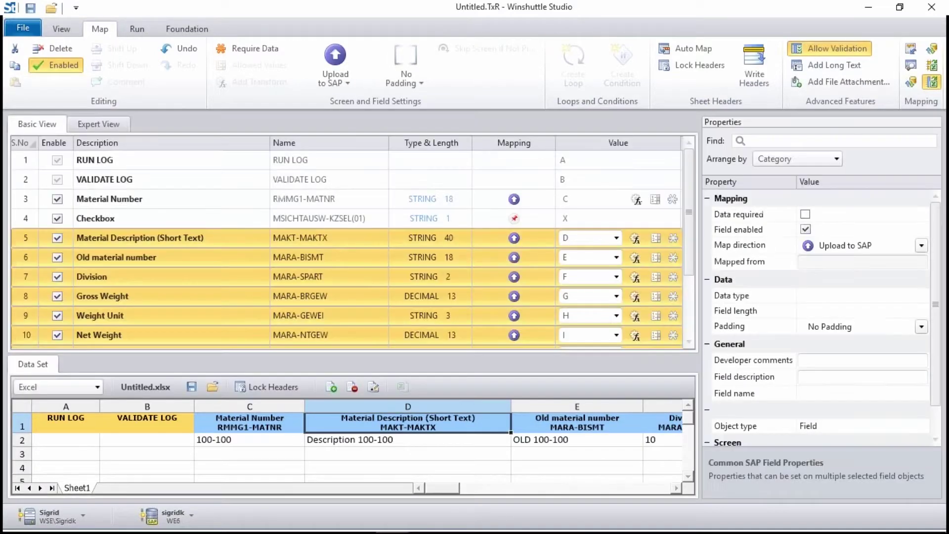
scroll(622, 338, down, 3)
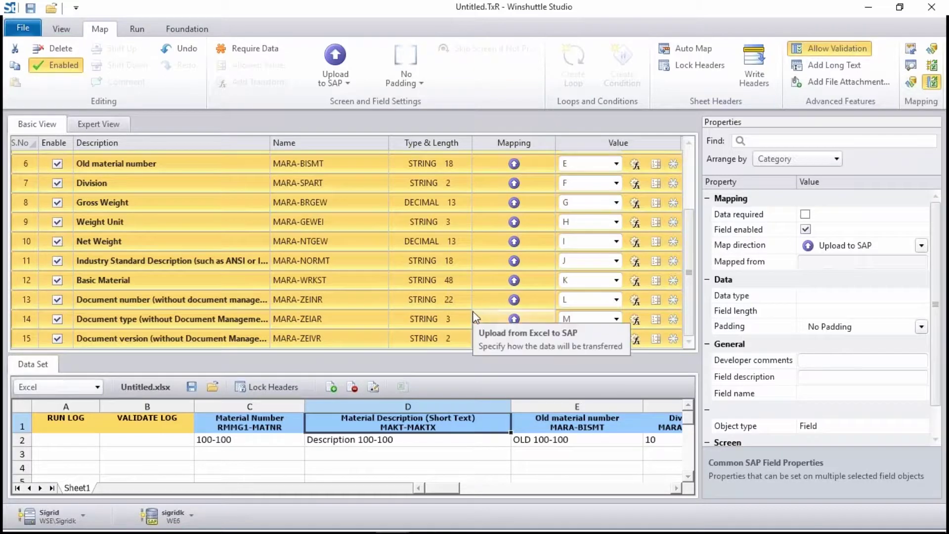
scroll(527, 322, up, 3)
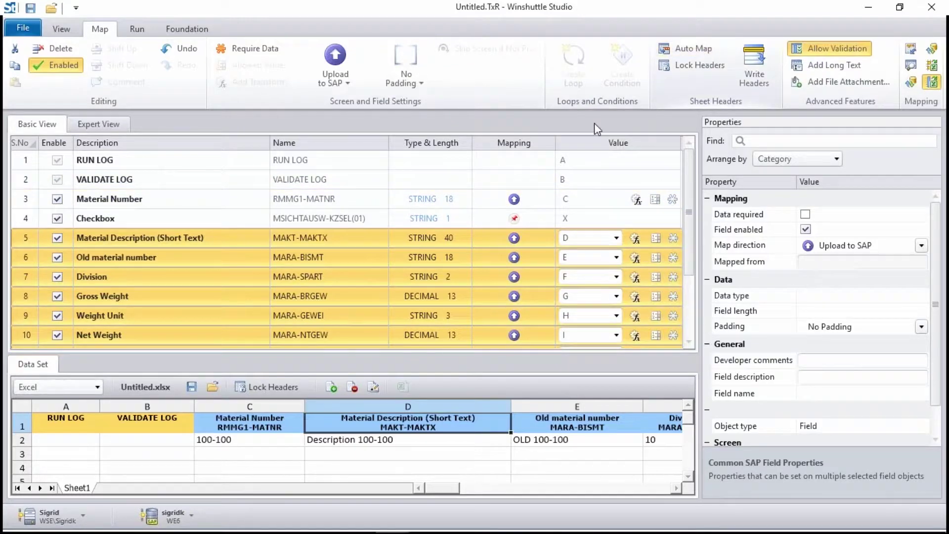
Open the run view and the save settings, and set the data file's save location to the Desktop.
click(137, 31)
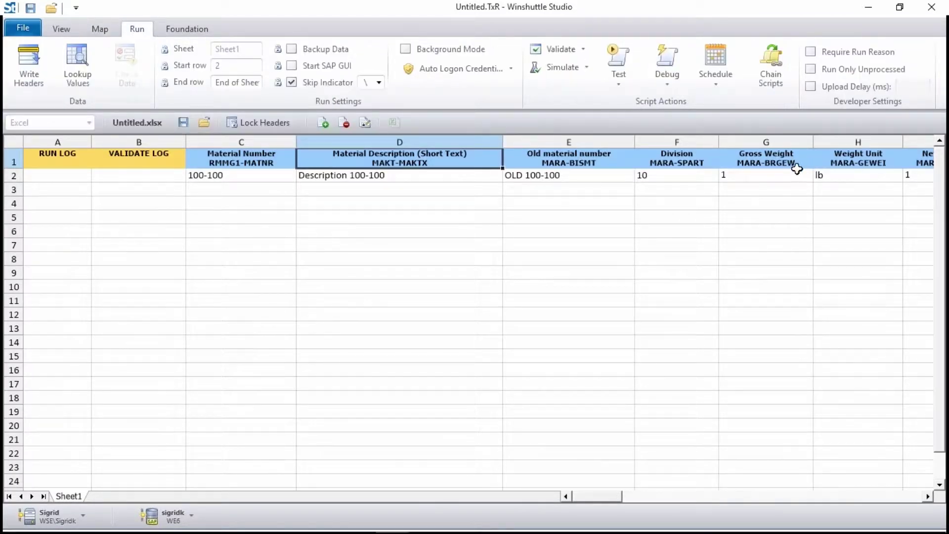
click(23, 28)
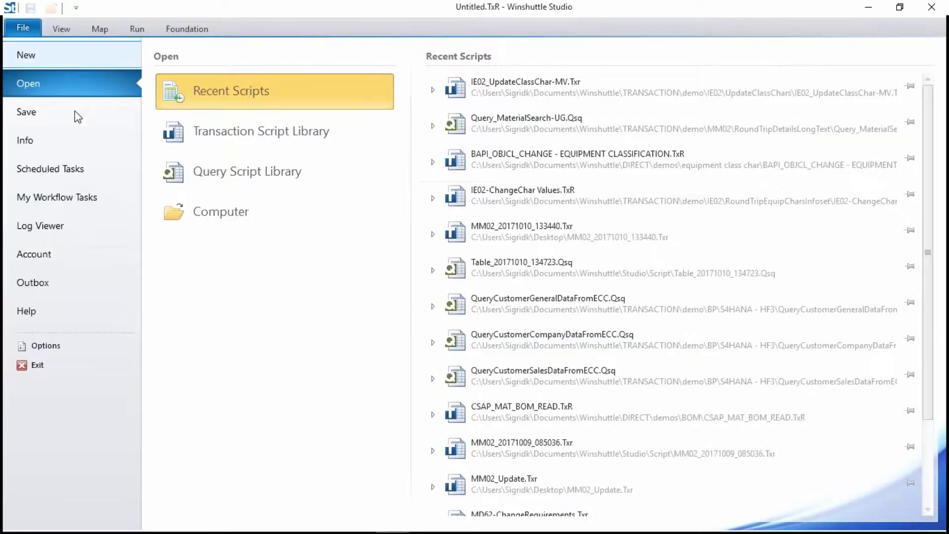
click(75, 111)
click(670, 146)
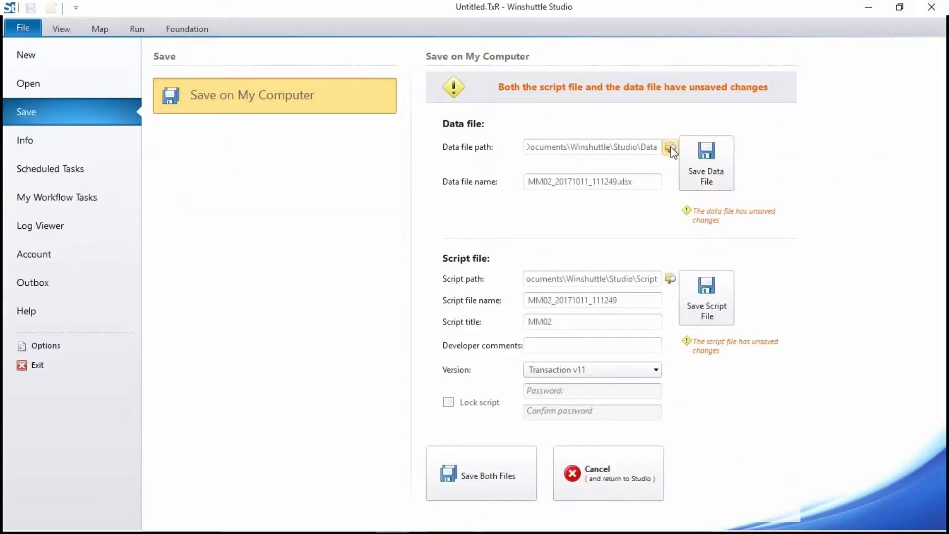
click(57, 97)
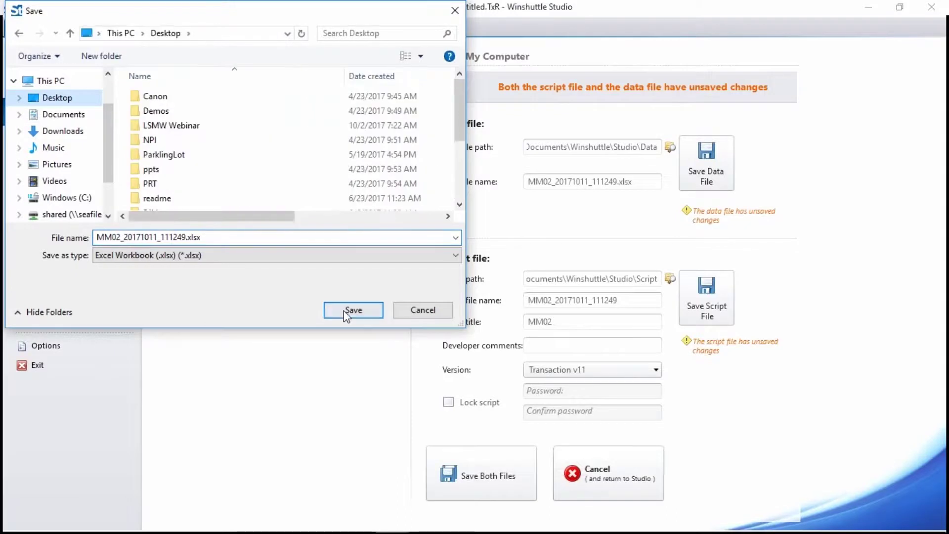
click(354, 310)
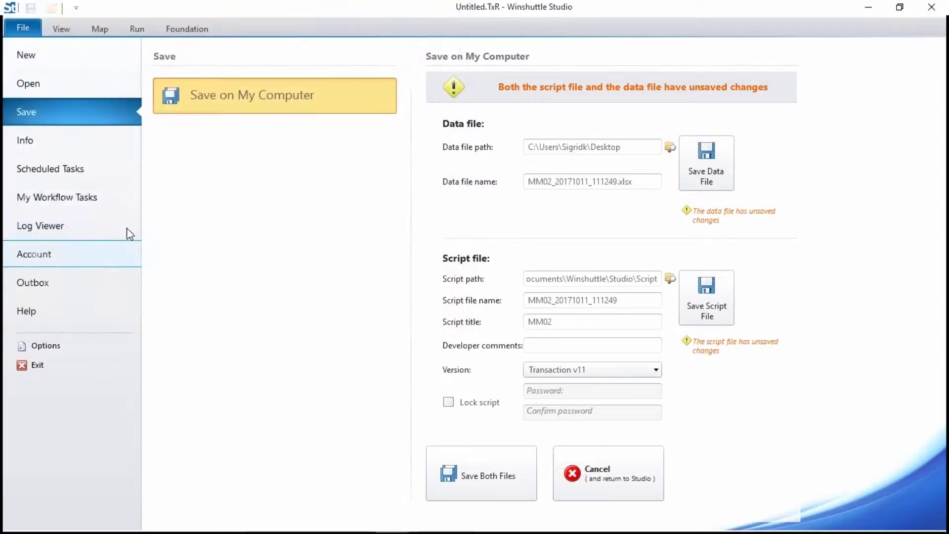
Rename the data file as MM02_lsmwwebinar..xlsx.
click(557, 181)
drag(578, 183, 613, 184)
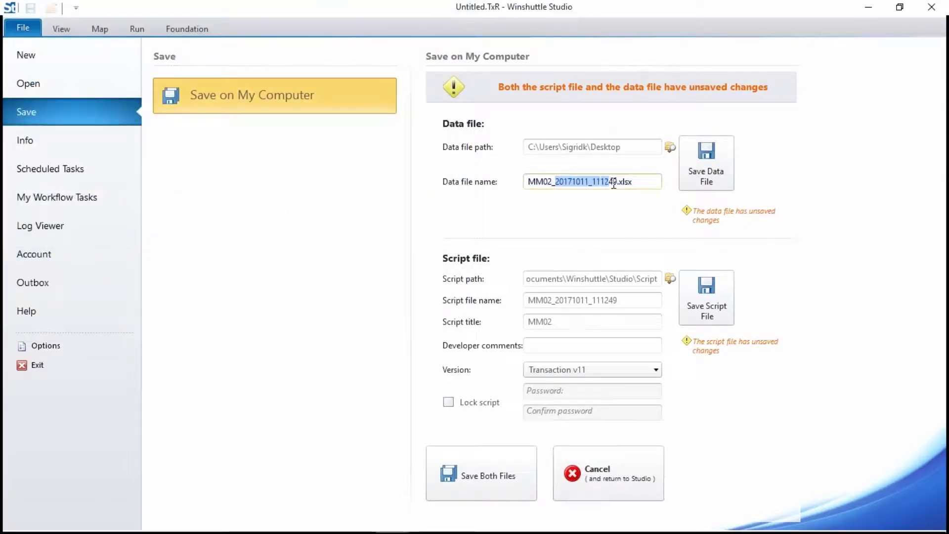
text(xlsx)
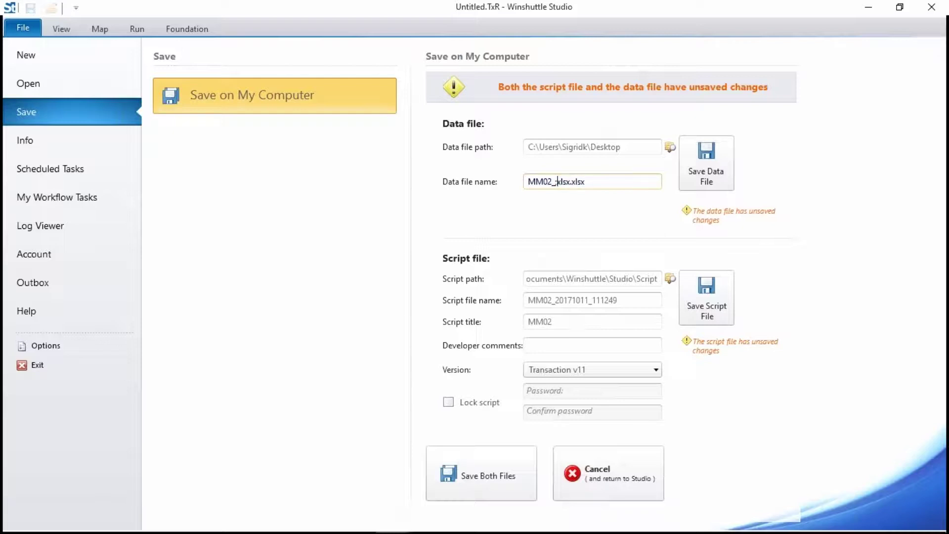
text(lsmwwebinar.)
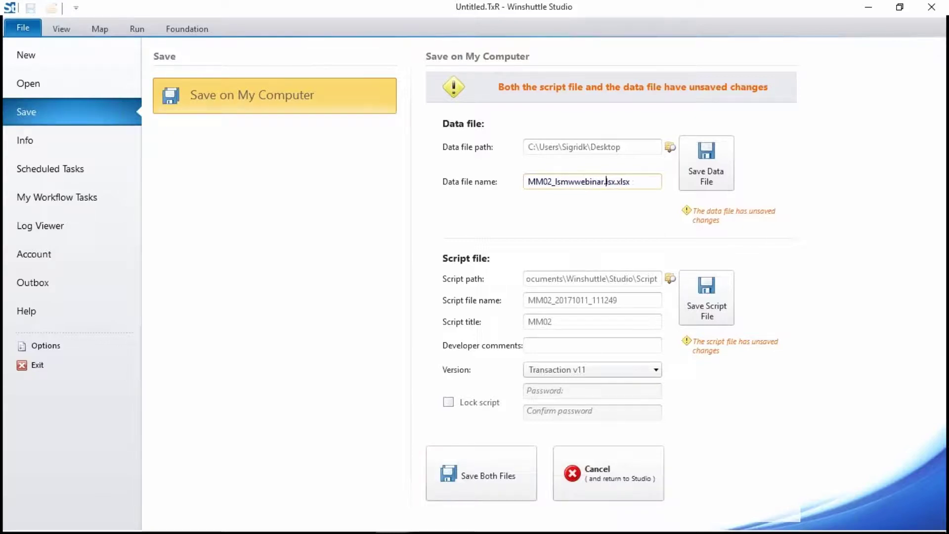
key(Delete)
key(Delete)
key(Delete)
key(Delete)
key(Delete)
Copy the base name MM02_lsmwwebinar from the data file and use it as the script file name.
drag(607, 178, 525, 183)
key(ctrl+c)
drag(619, 300, 531, 300)
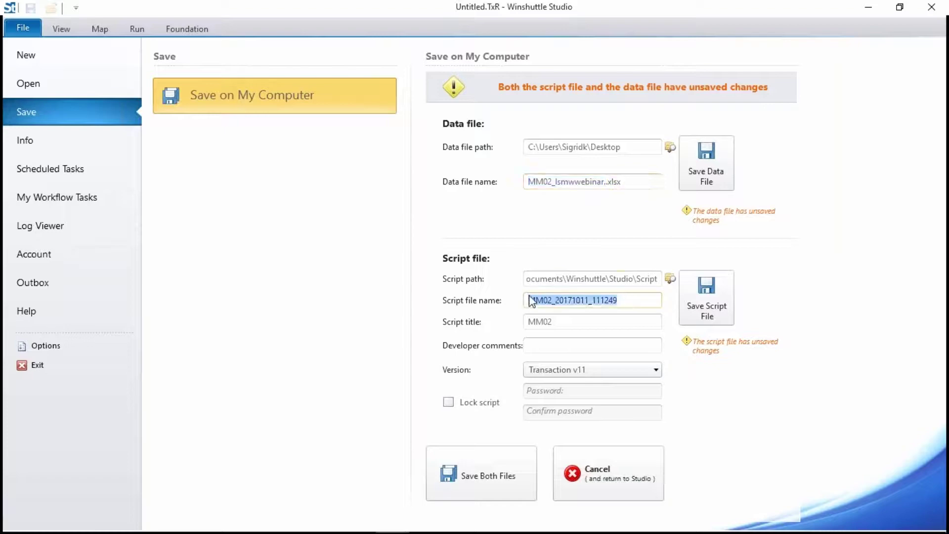
key(ctrl+v)
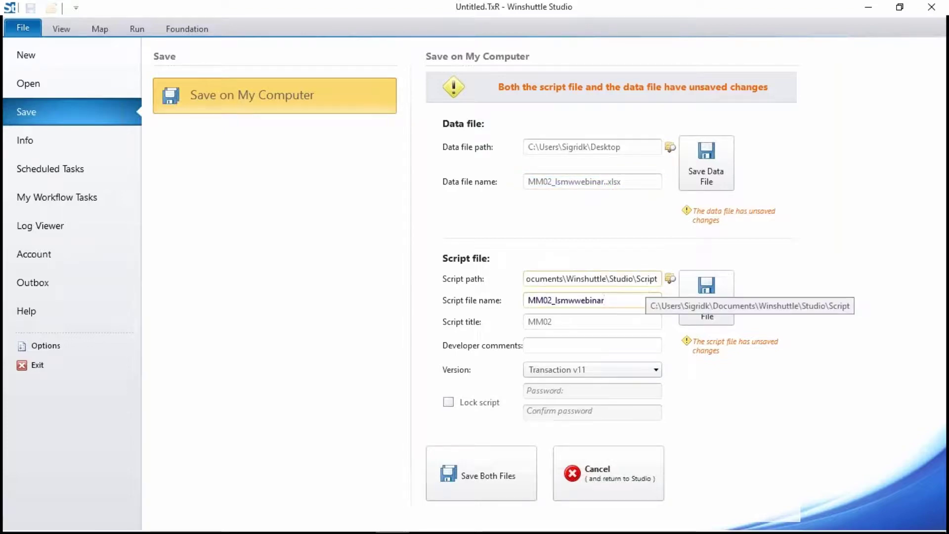
Set the script's save location to the Desktop and save both the script and data files.
click(670, 279)
click(52, 99)
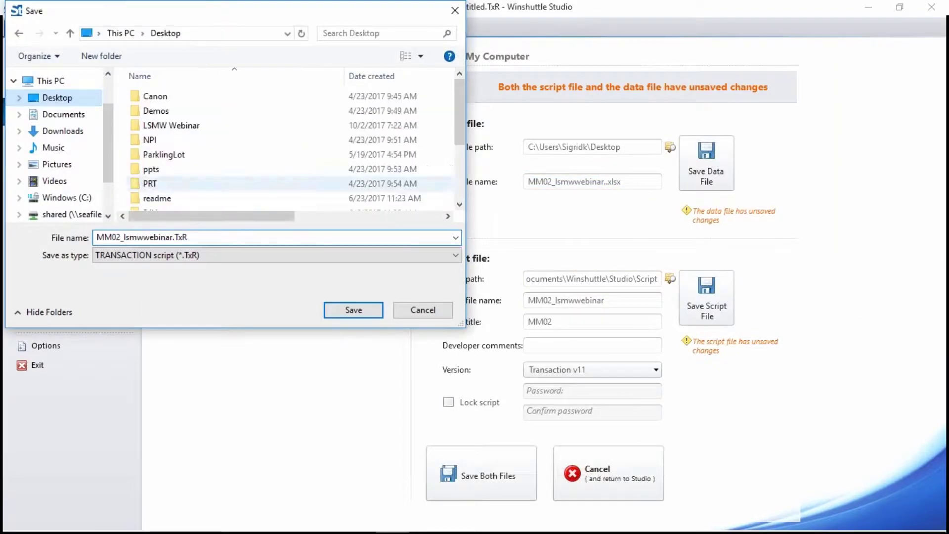
click(364, 313)
click(488, 482)
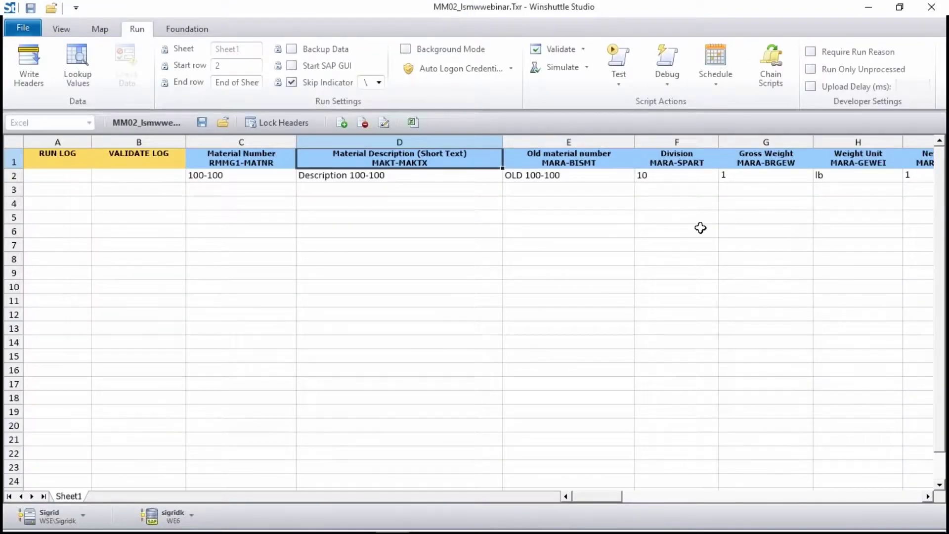
Validate the data record against SAP and check the result in row 2 of the validate log.
click(629, 60)
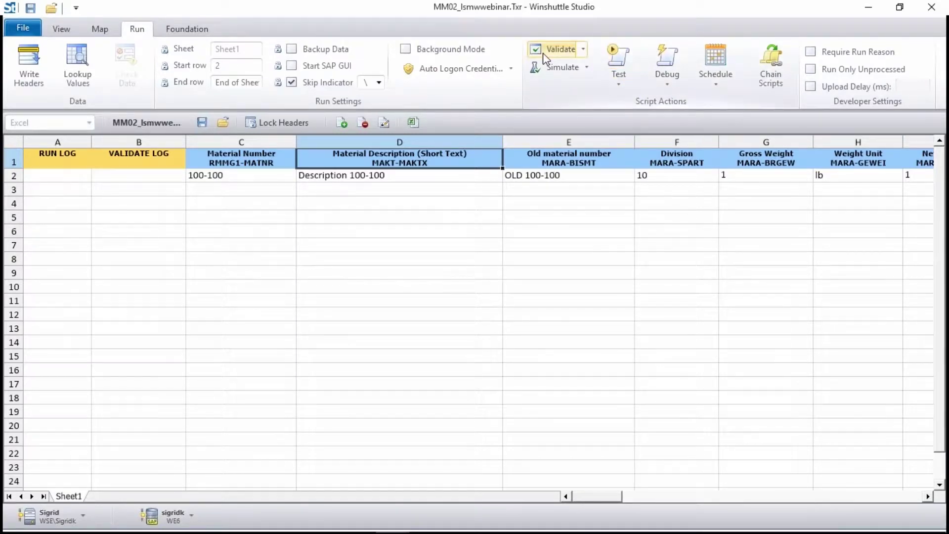
click(570, 51)
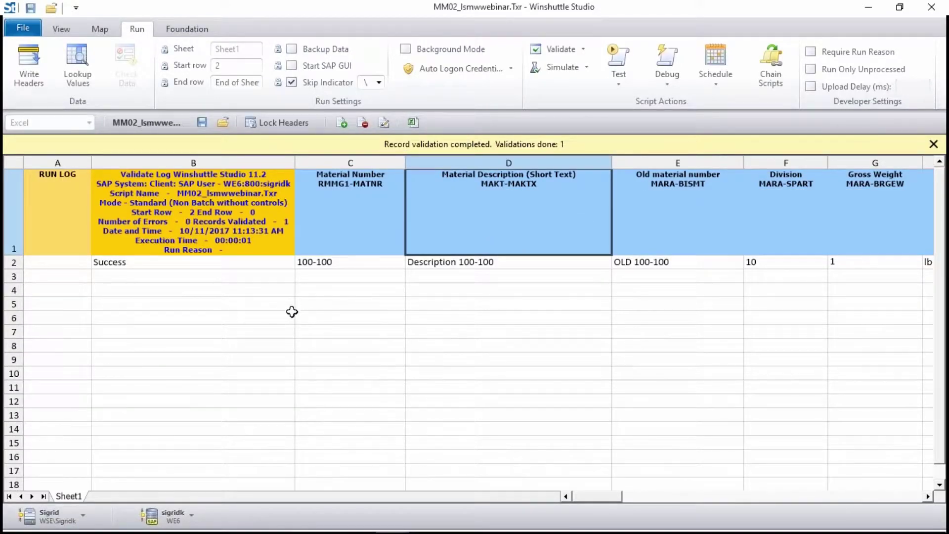
click(241, 265)
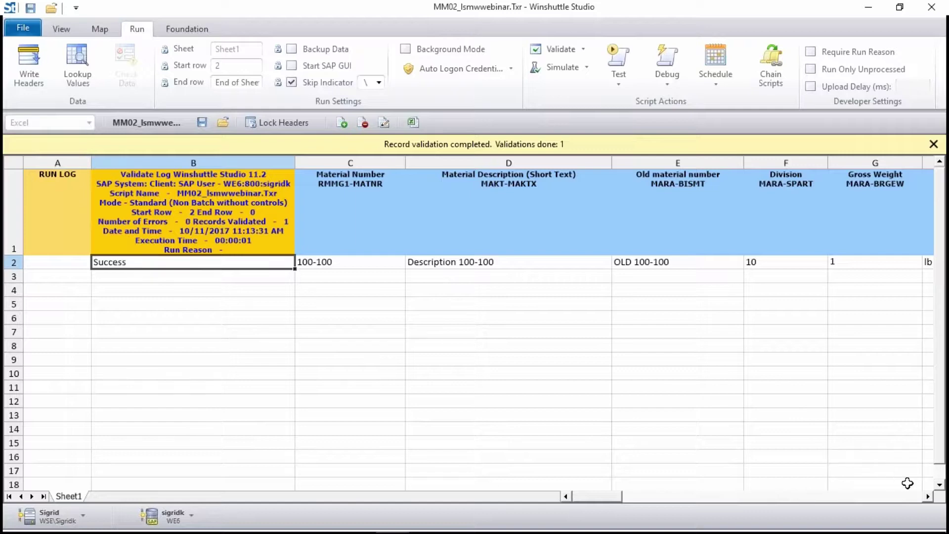
Set the Weight Unit in row 2 to bb.
click(928, 496)
click(885, 259)
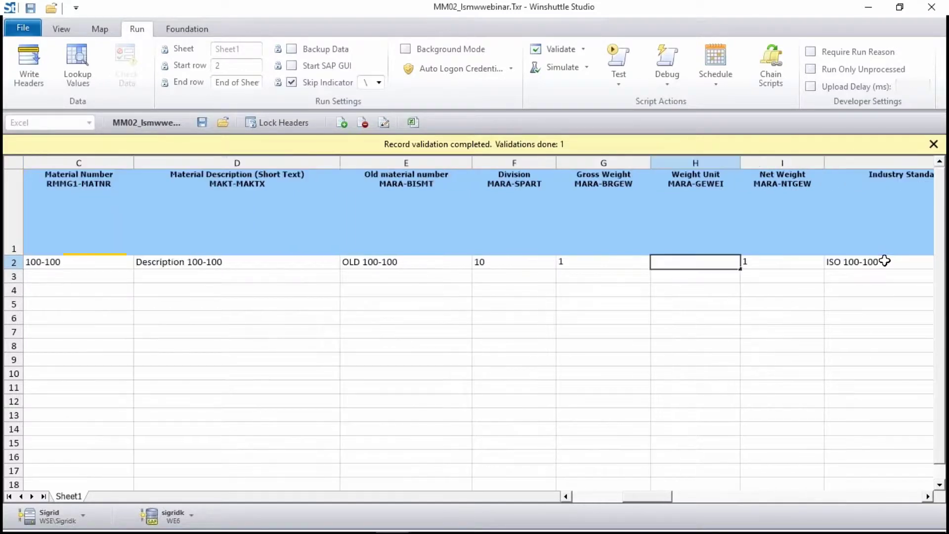
text(bb)
key(Tab)
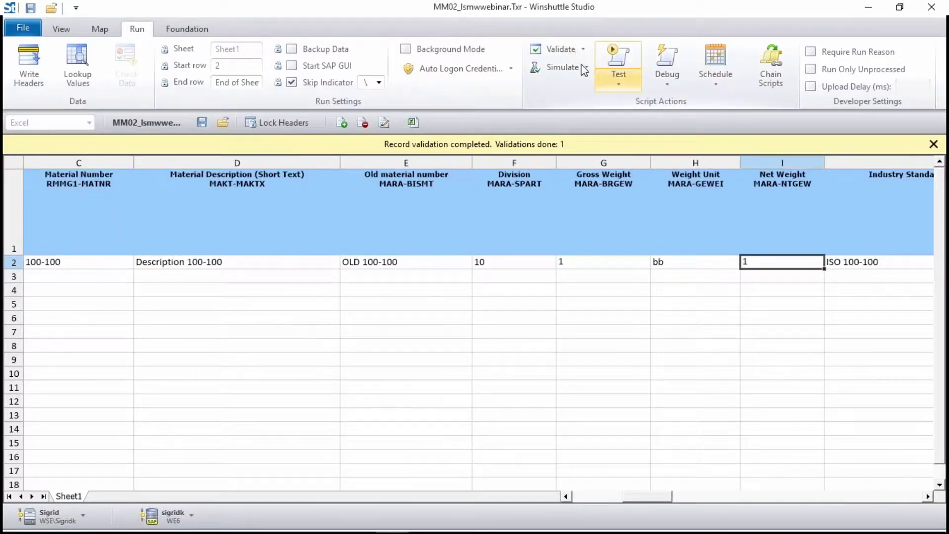
Validate the changed record again and inspect its row 2 entry in the validate log column.
click(552, 49)
click(566, 496)
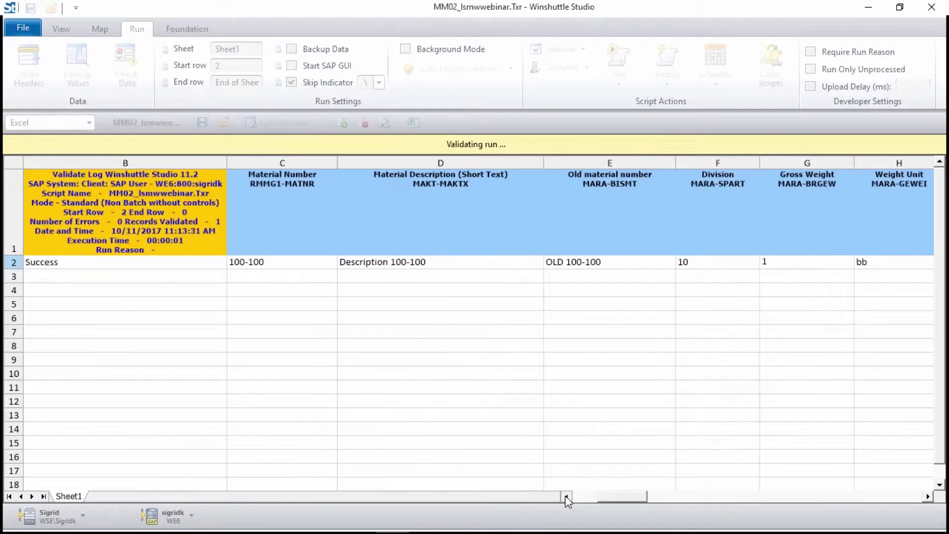
click(566, 496)
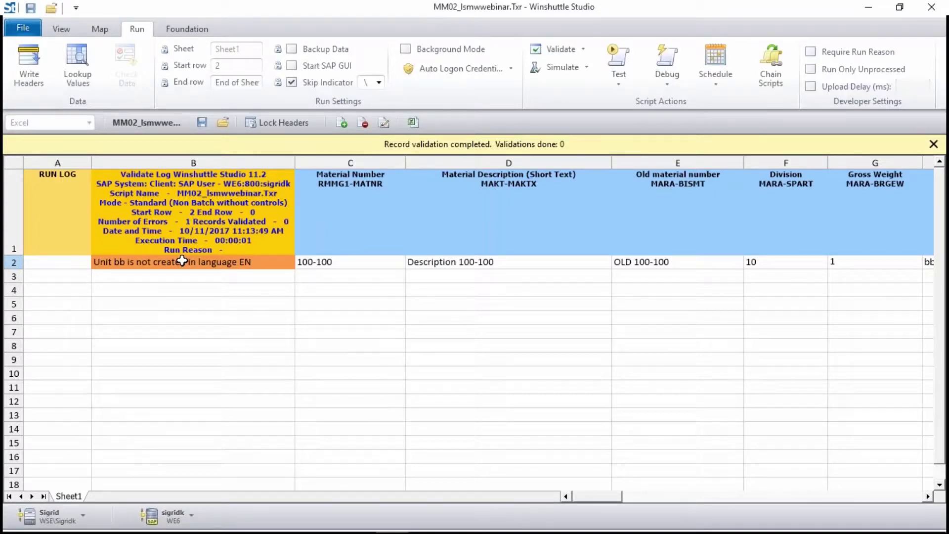
click(183, 260)
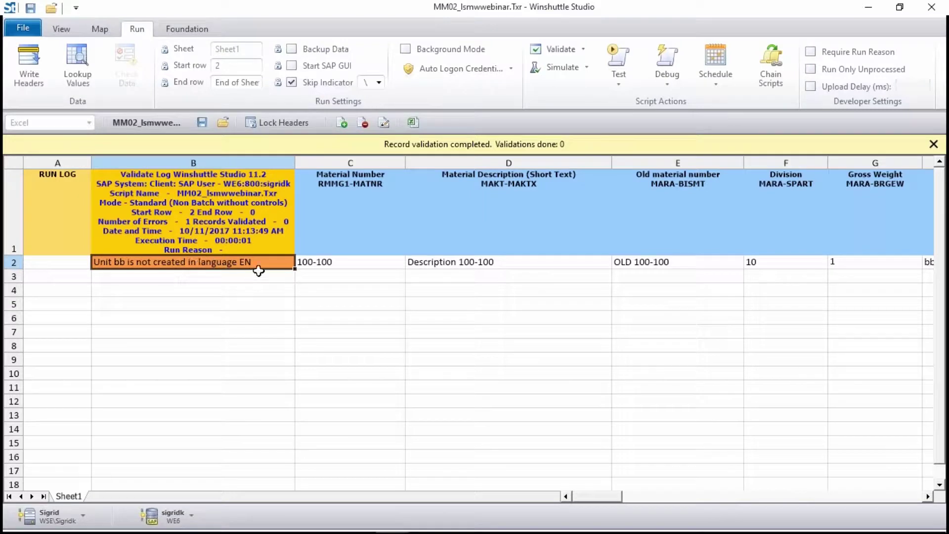
Replace the Weight Unit in row 2 with LB, picked from the SAP lookup values, and confirm overwriting the cell.
click(928, 497)
click(928, 496)
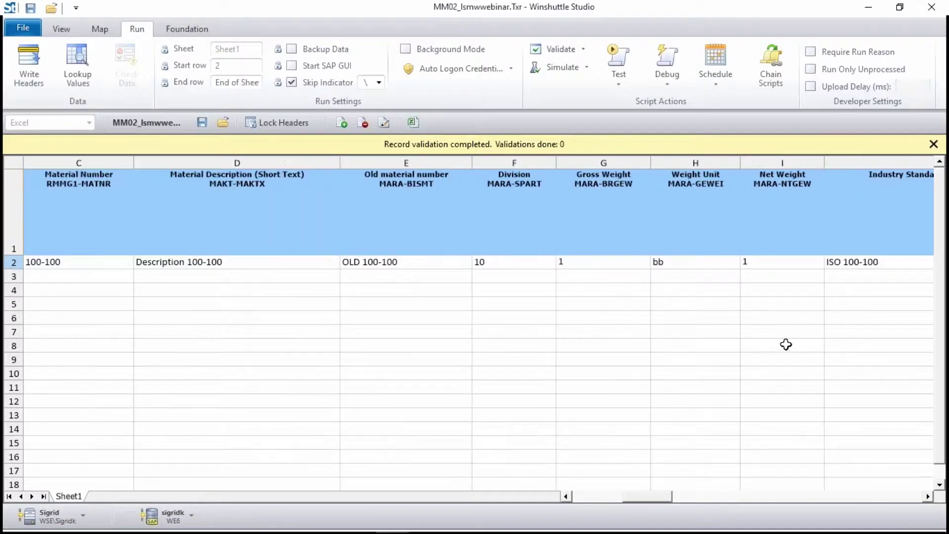
click(688, 265)
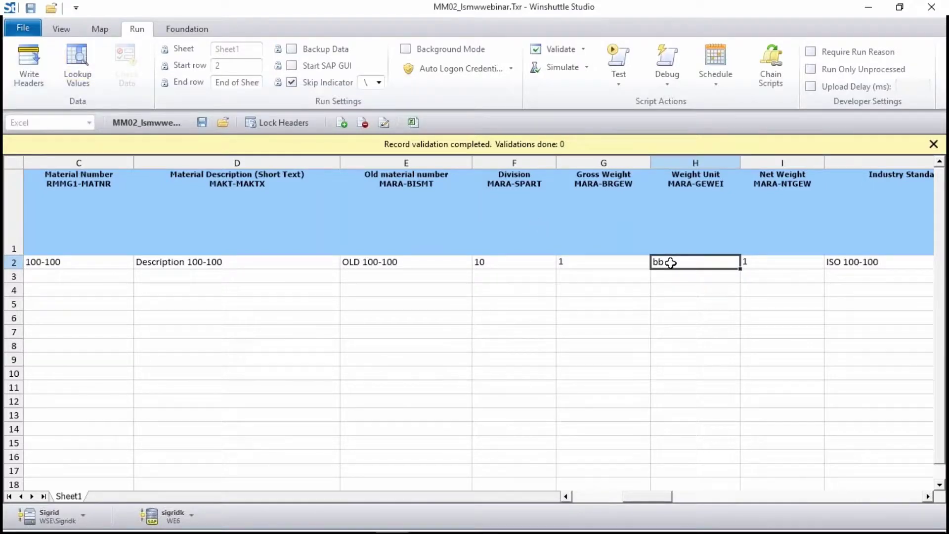
click(79, 69)
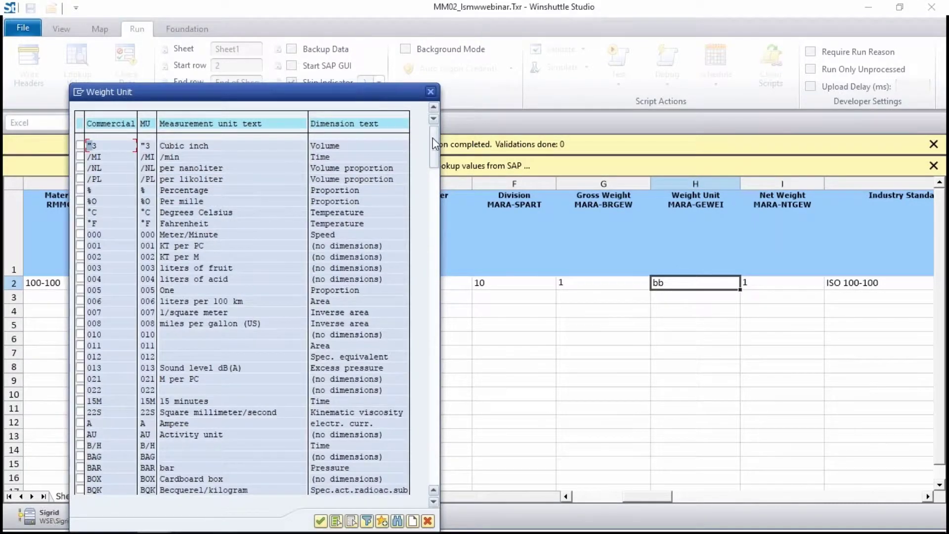
drag(433, 140, 435, 333)
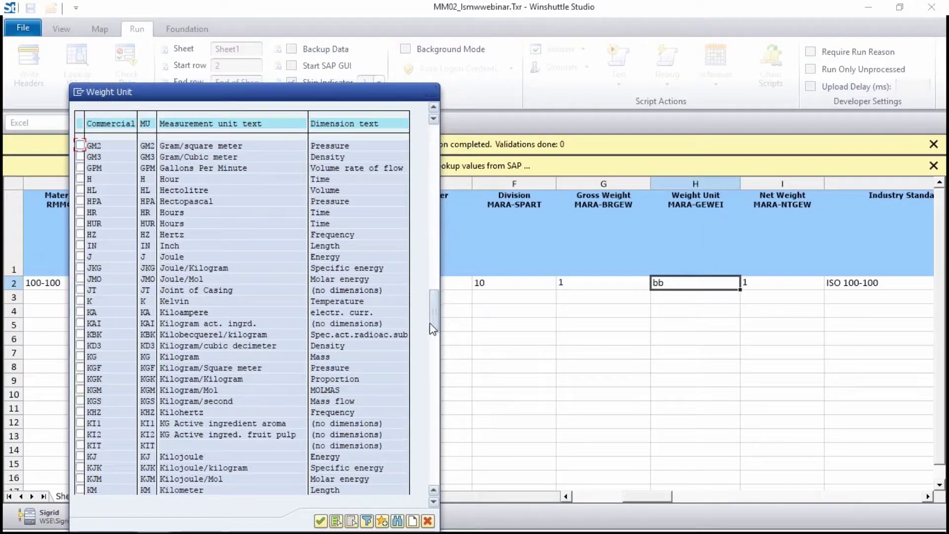
click(80, 234)
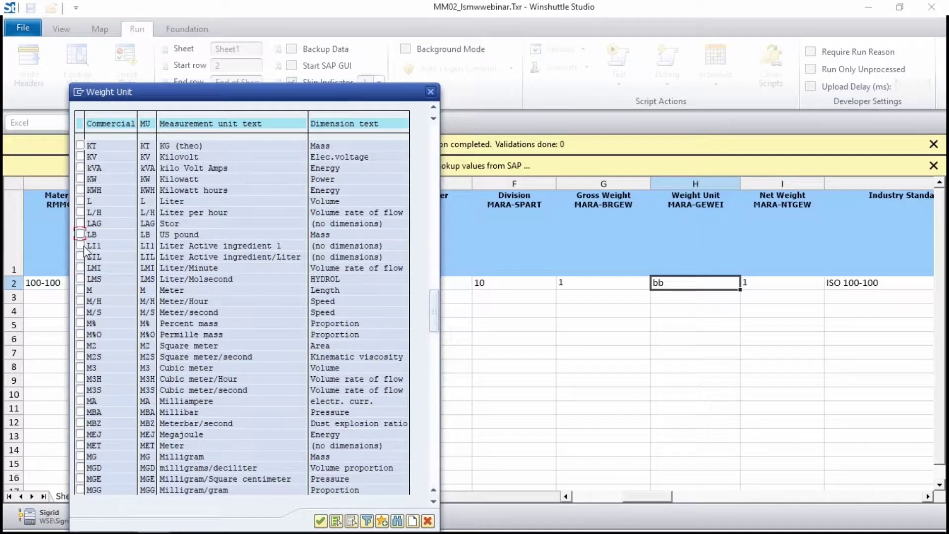
click(320, 520)
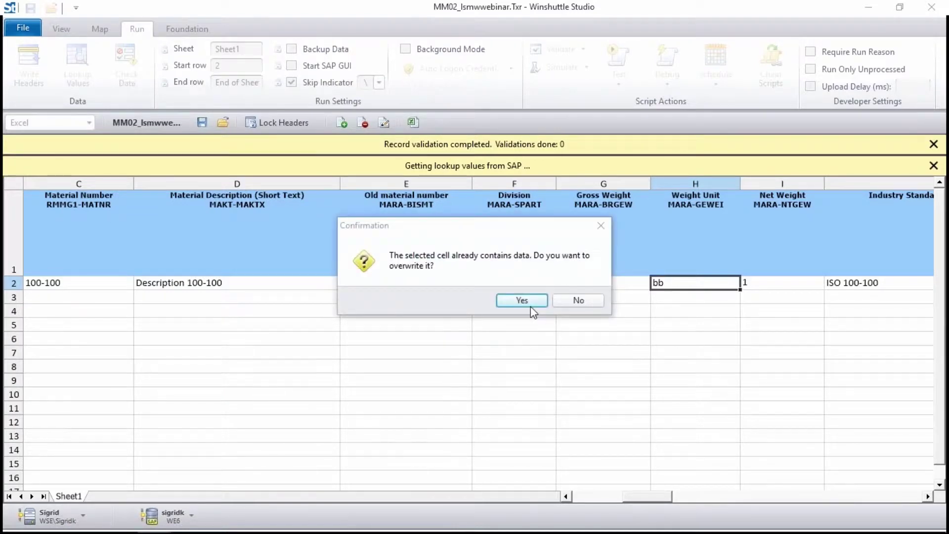
click(530, 303)
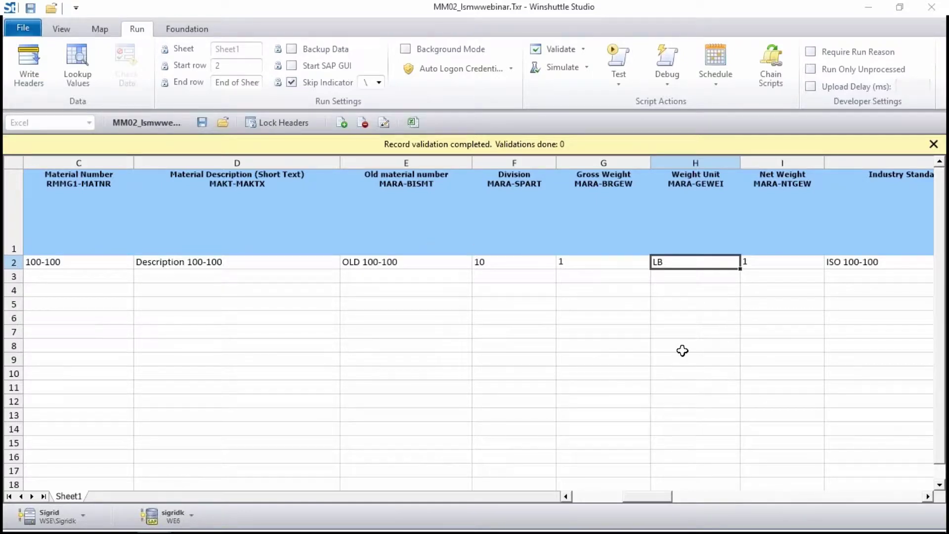
Resize the data columns from Material Number onward to one uniform, wider width.
drag(927, 498, 930, 500)
drag(494, 163, 298, 172)
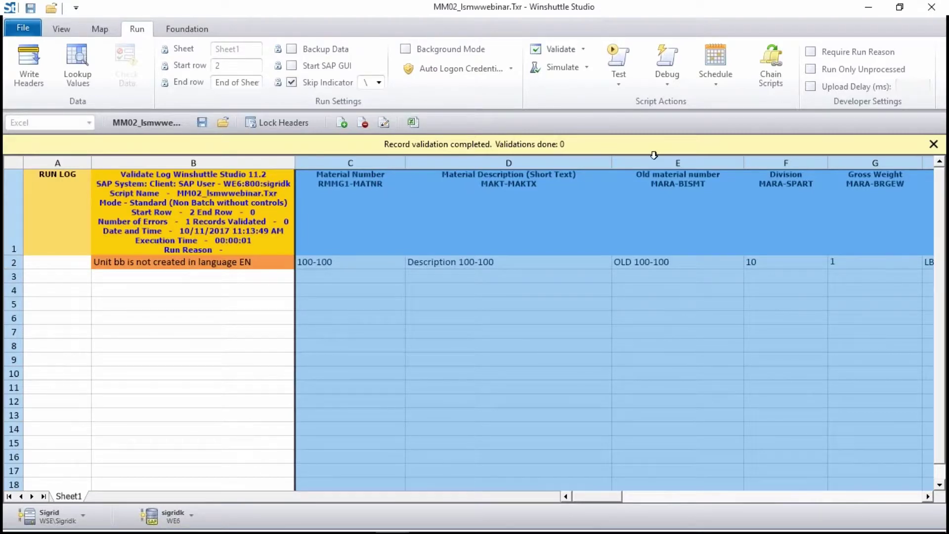
drag(611, 163, 576, 172)
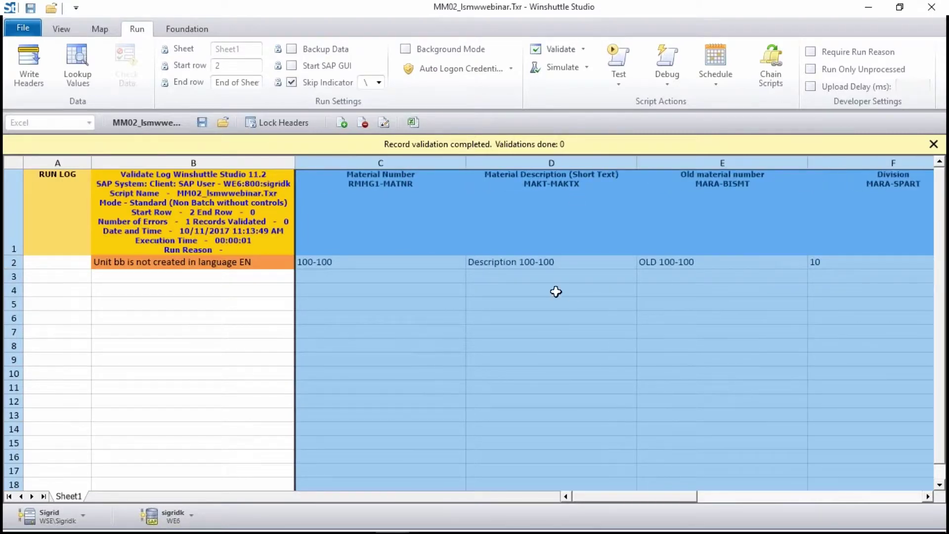
click(561, 236)
click(366, 269)
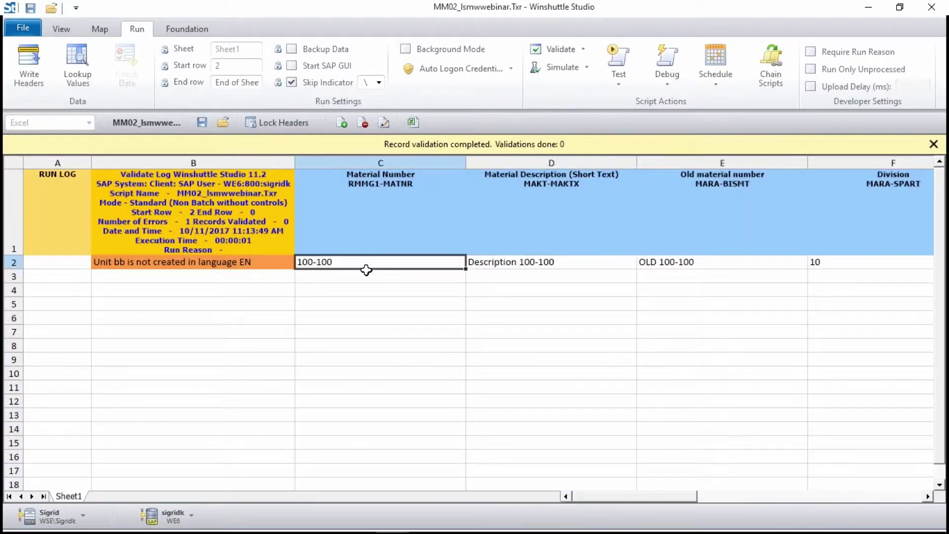
Mark the Material Number and Material Description fields as required data in the script's field mapping.
click(99, 29)
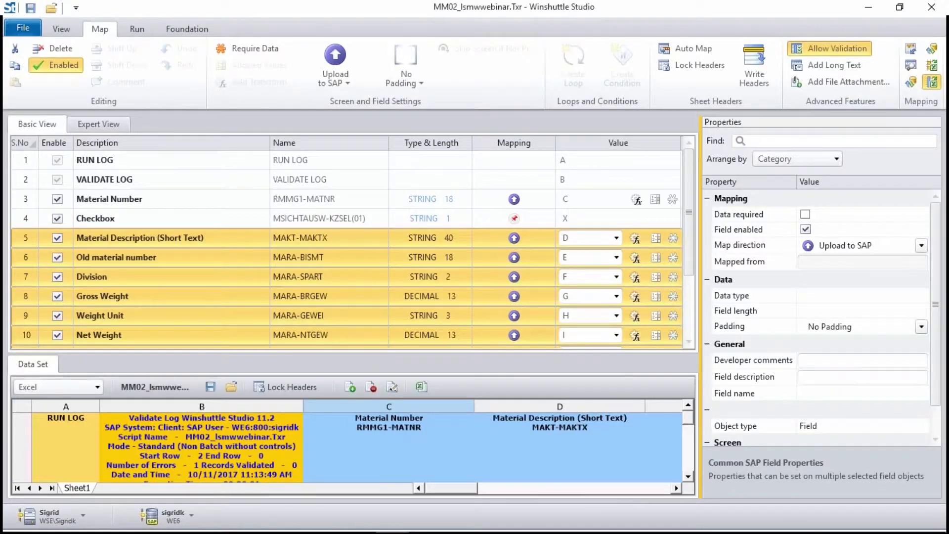
click(616, 203)
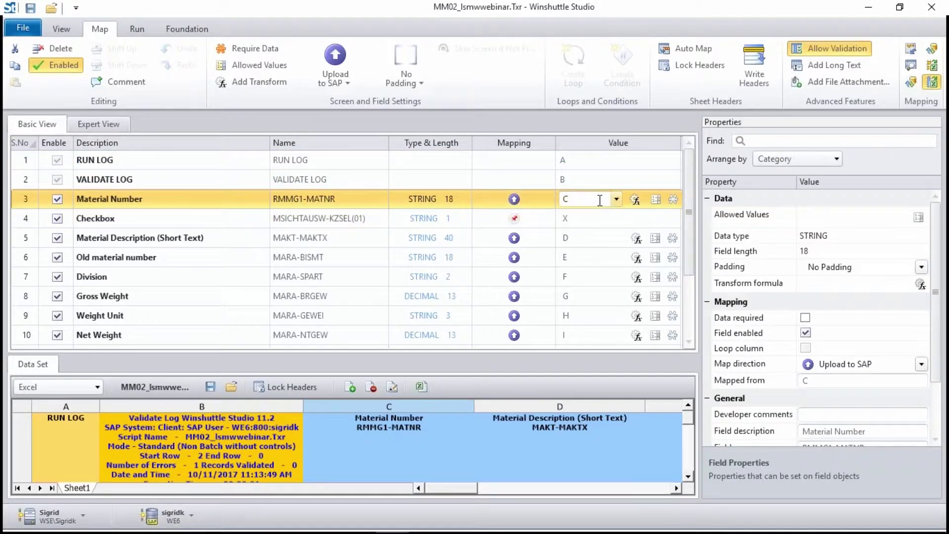
click(805, 318)
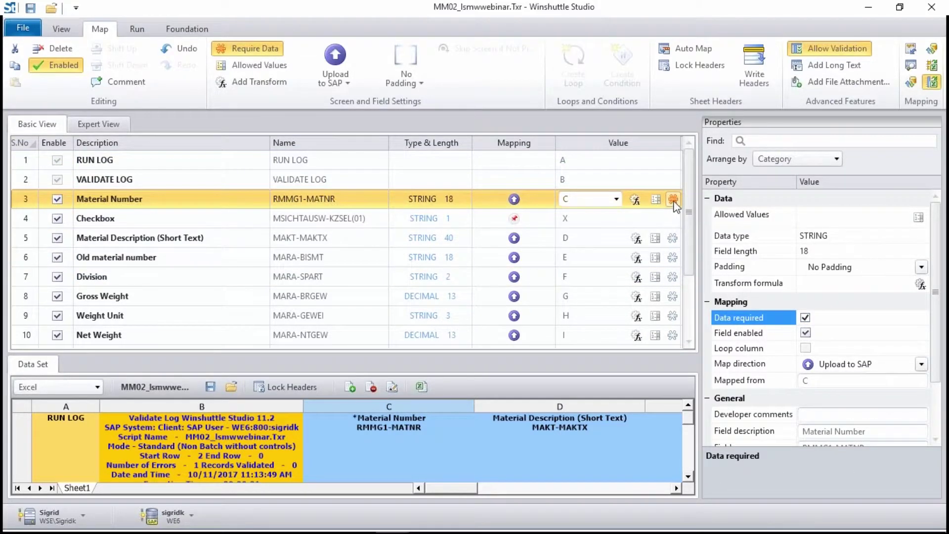
click(671, 239)
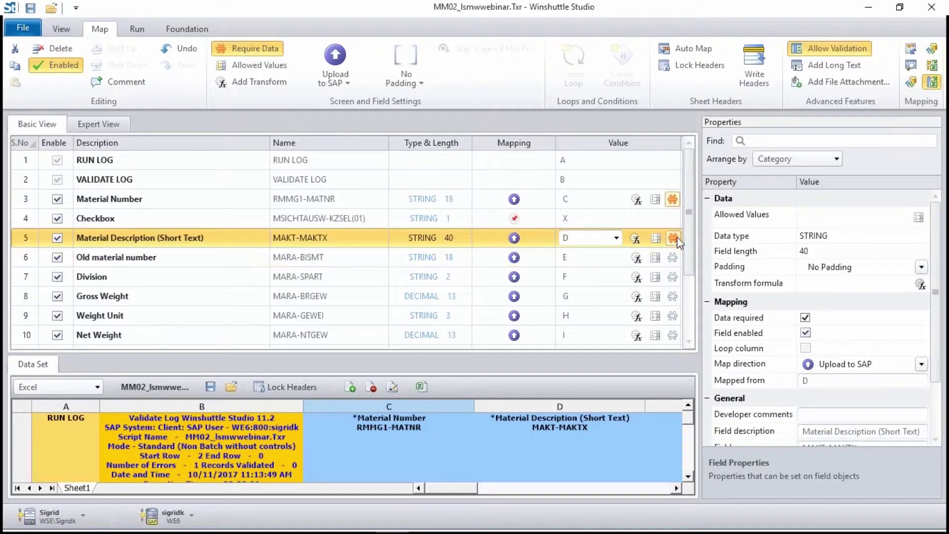
Mark the Gross Weight, Weight Unit and Net Weight fields as required data.
scroll(662, 278, down, 1)
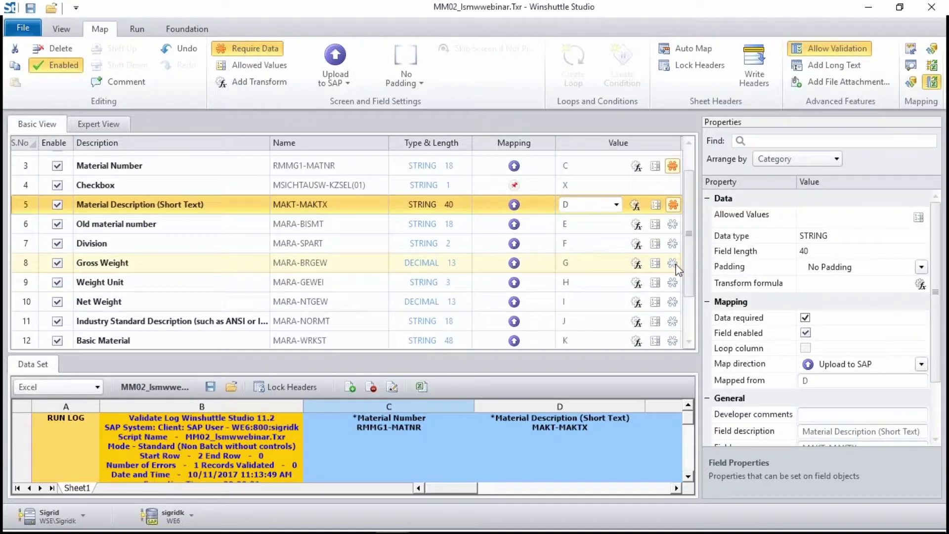
click(672, 265)
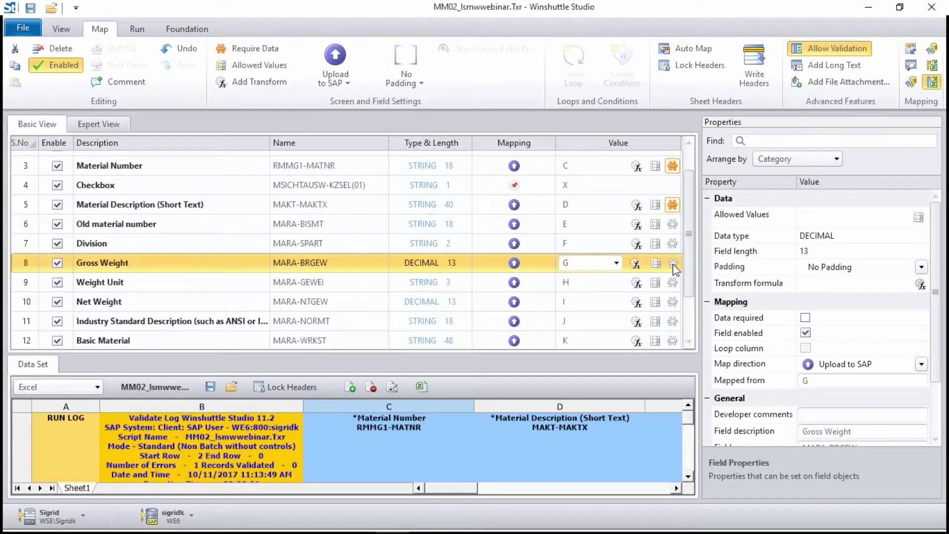
click(672, 263)
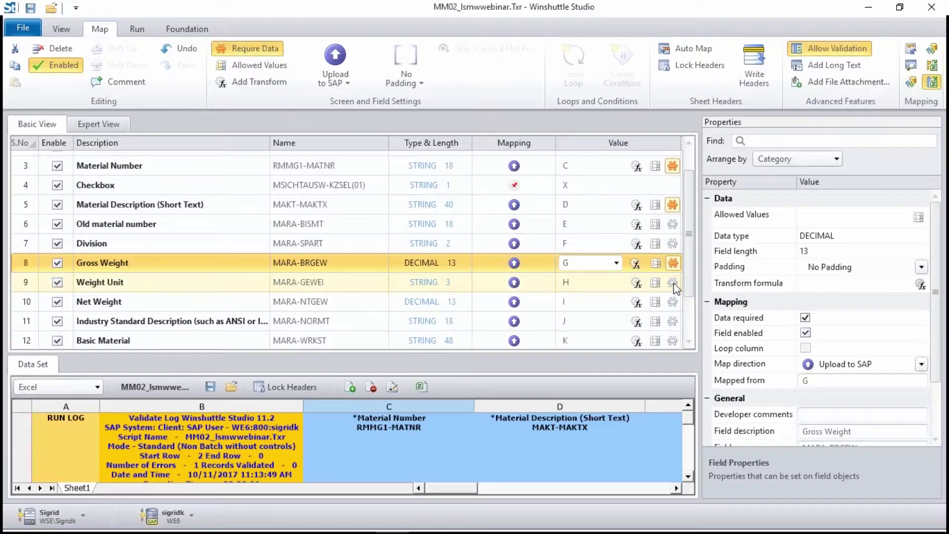
click(673, 284)
click(673, 283)
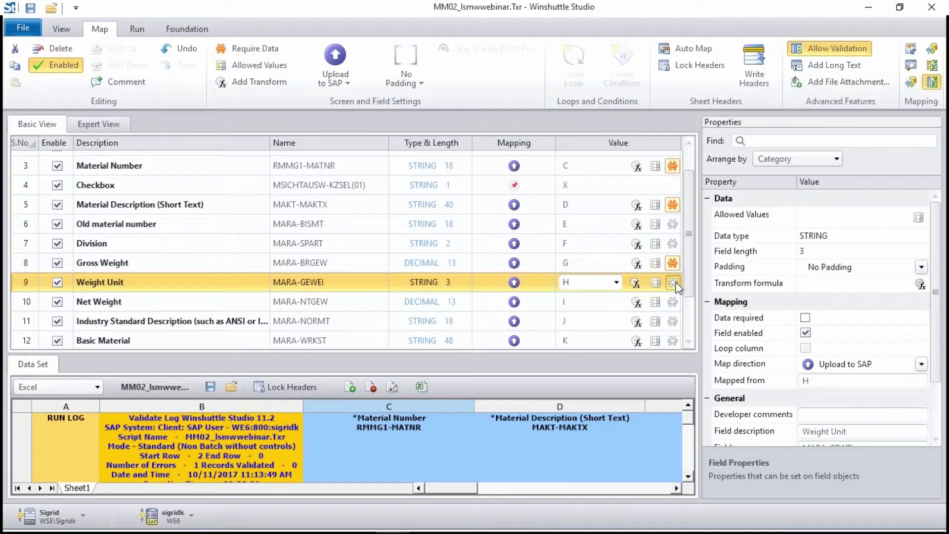
click(673, 302)
click(673, 303)
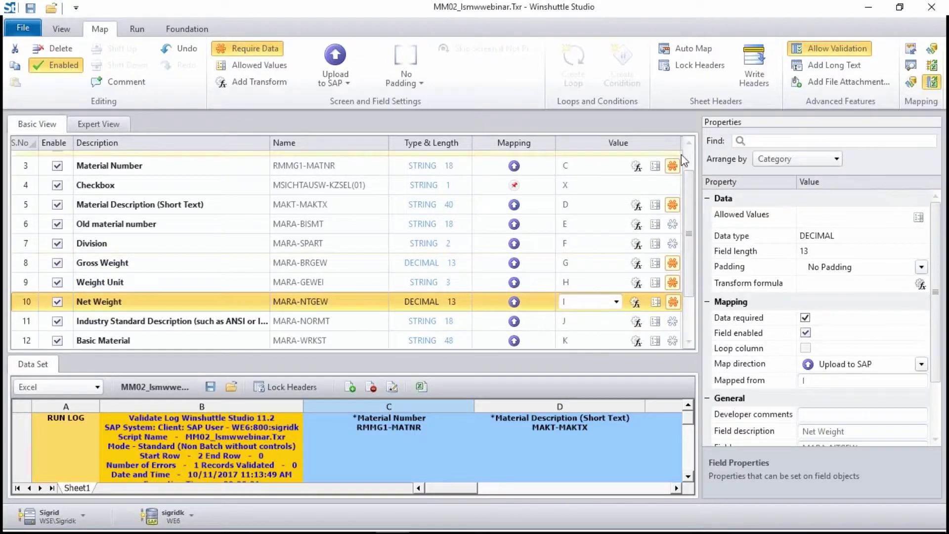
Start an allowed-values rule for the Weight Unit field using the In List operator.
click(656, 287)
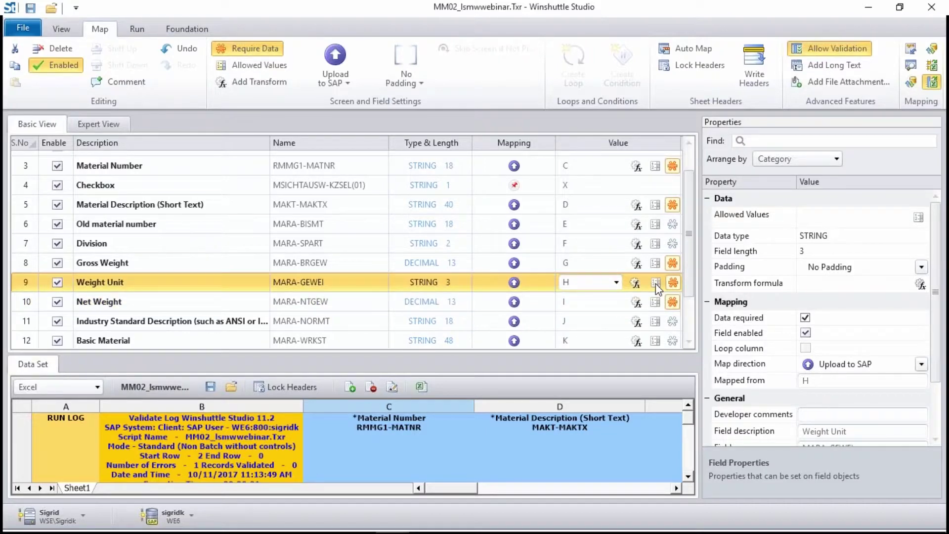
click(656, 286)
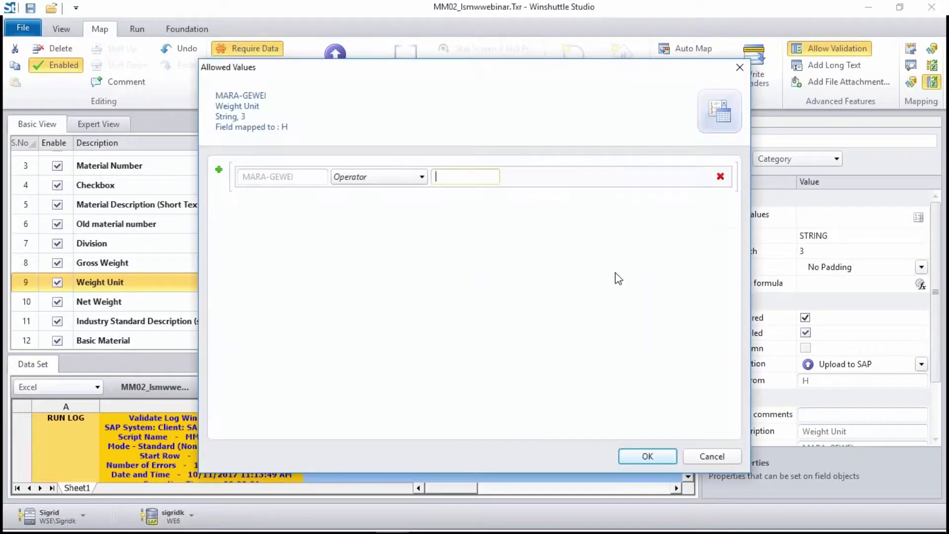
click(375, 178)
scroll(401, 294, down, 1)
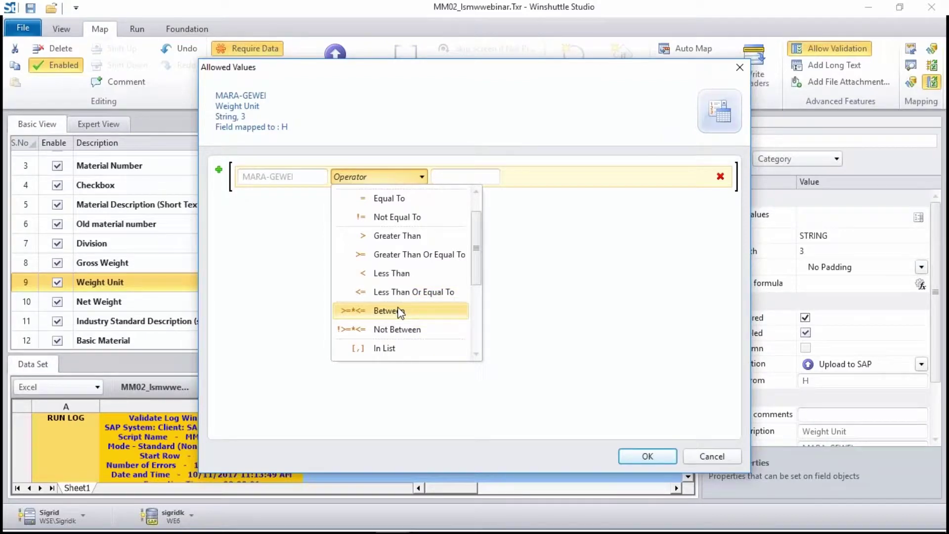
click(413, 350)
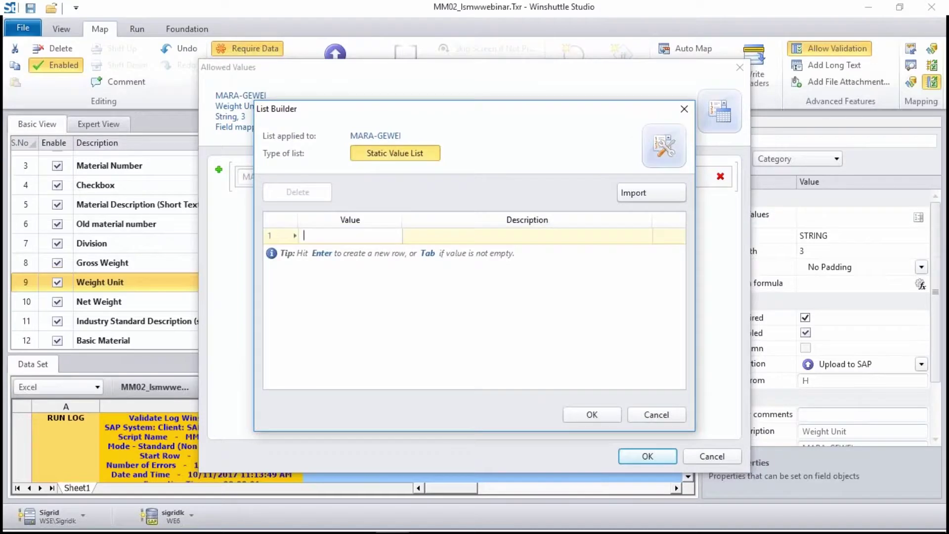
Build the static list of allowed weight units with LB (pound), G (grams) and KG, and save the rule.
text(pound)
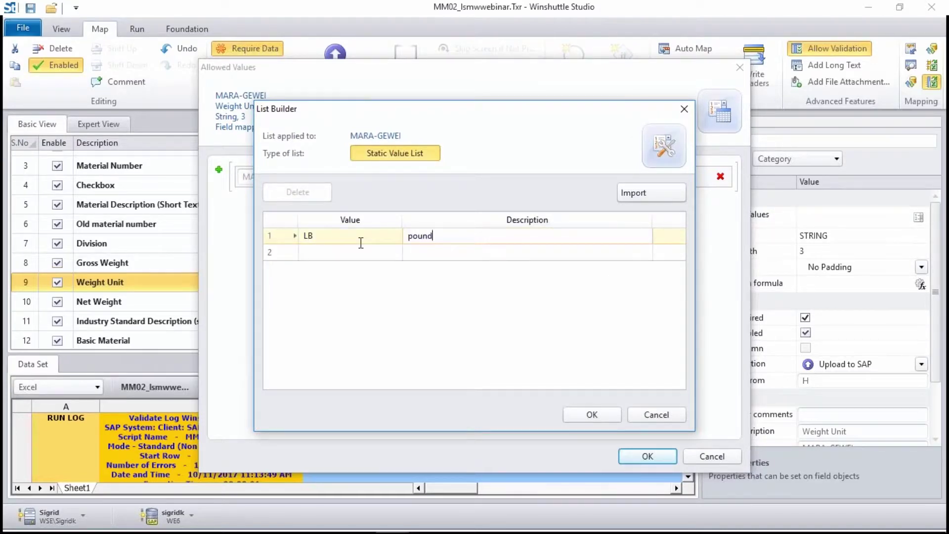
click(353, 251)
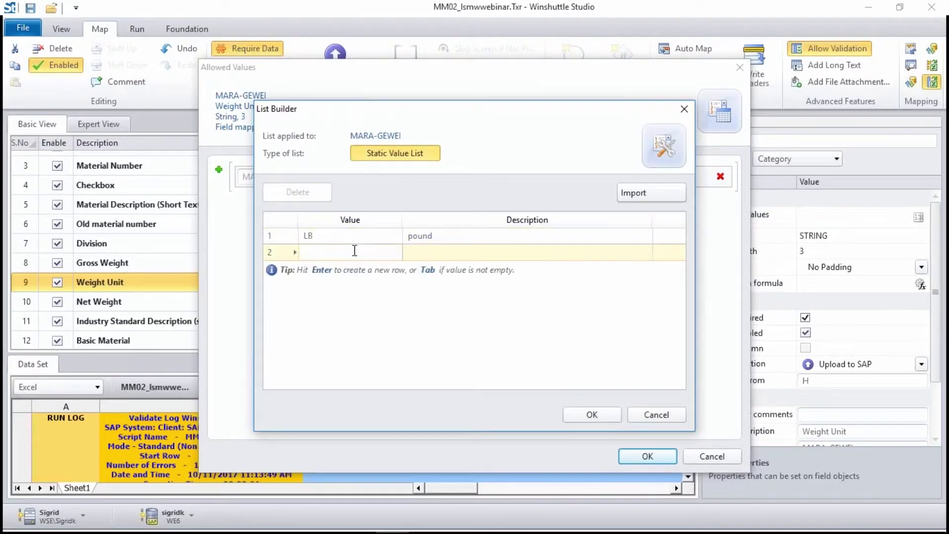
text(grams)
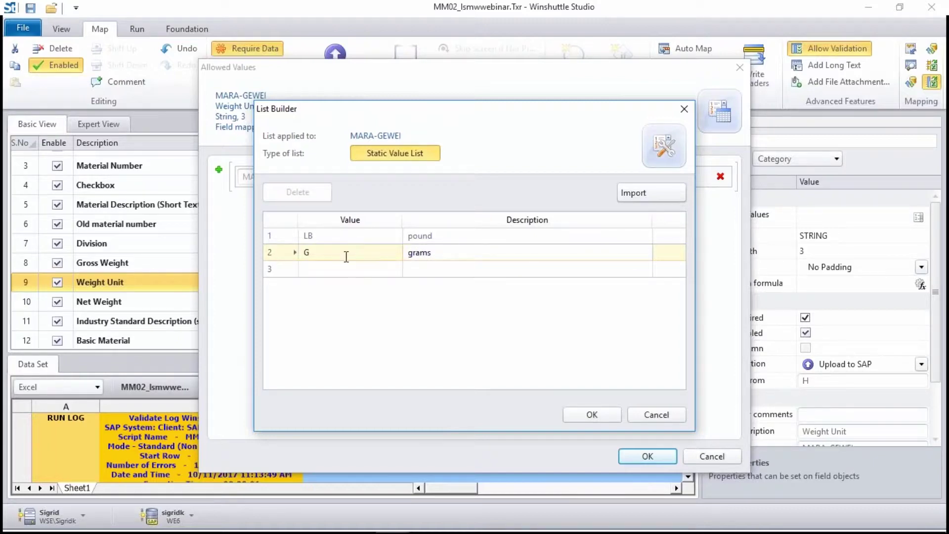
click(340, 270)
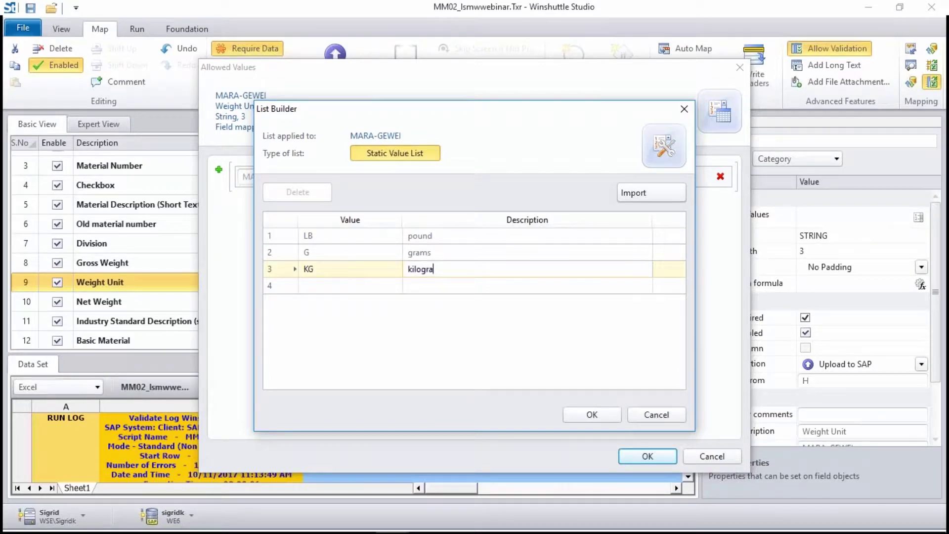
click(604, 416)
click(647, 456)
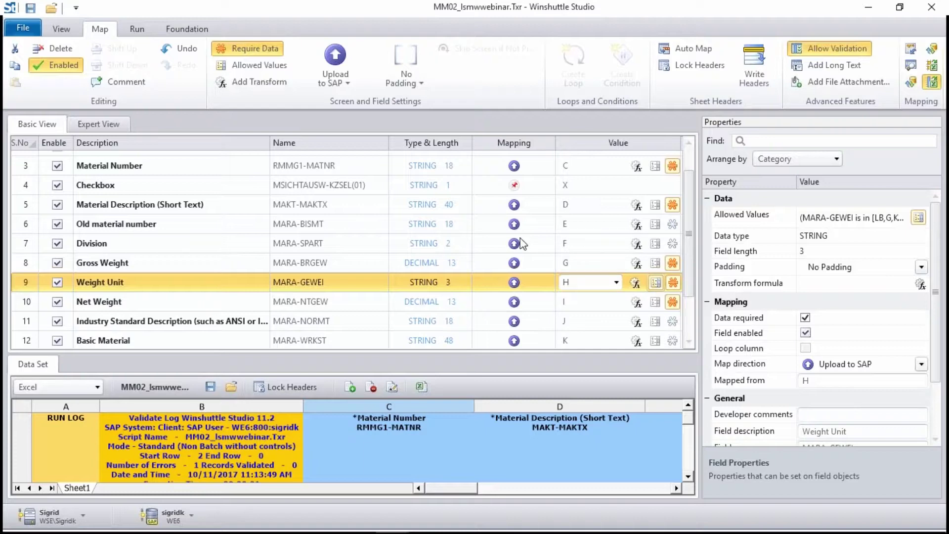
Check the required-field markers in the data sheet's headers and clear the Gross Weight value in row 2.
click(136, 29)
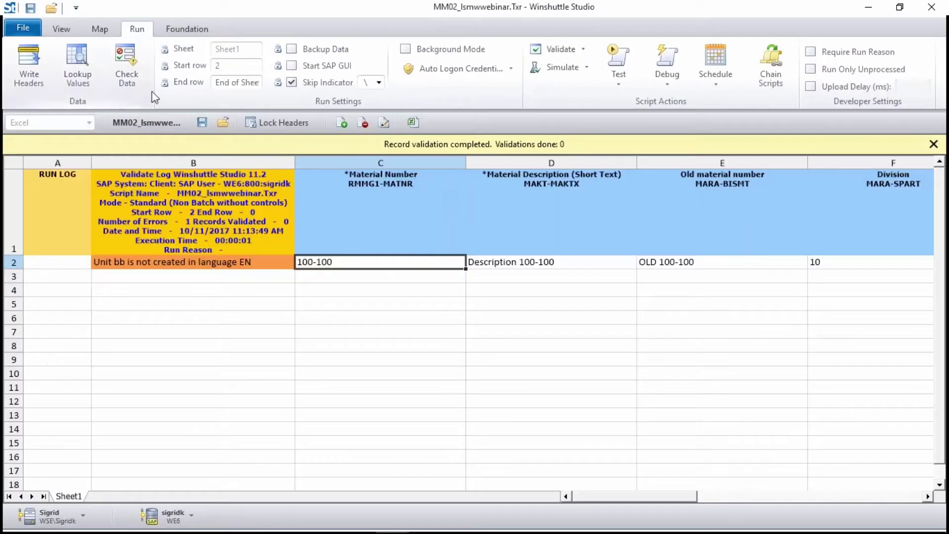
click(502, 224)
click(392, 180)
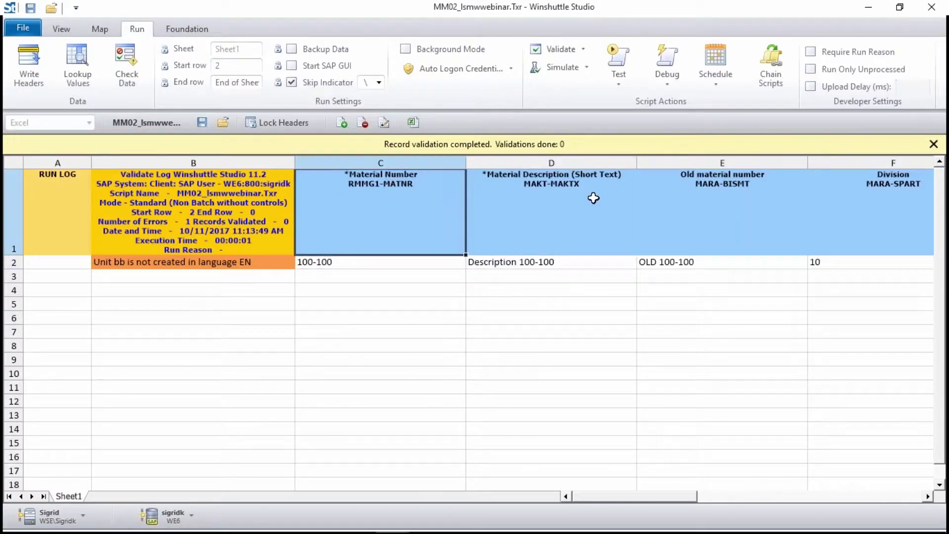
click(576, 192)
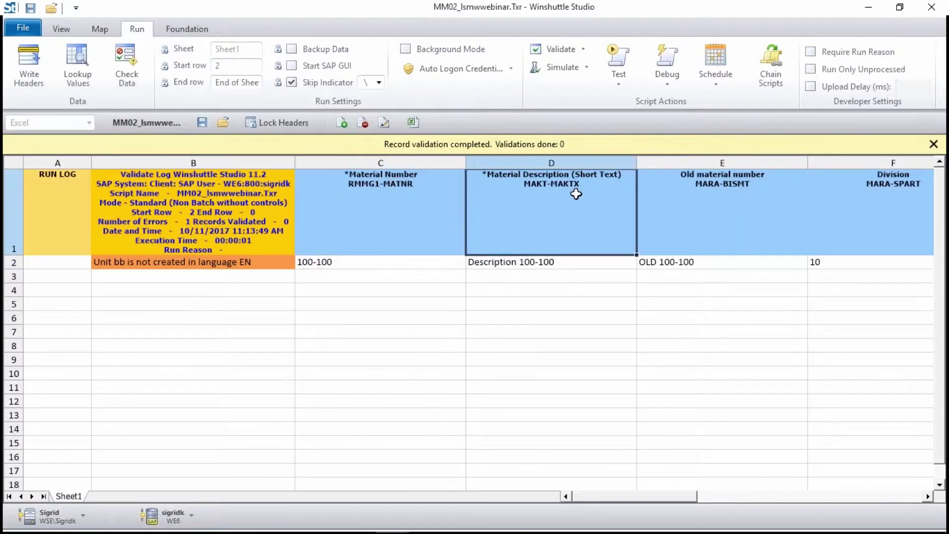
click(927, 496)
click(927, 496)
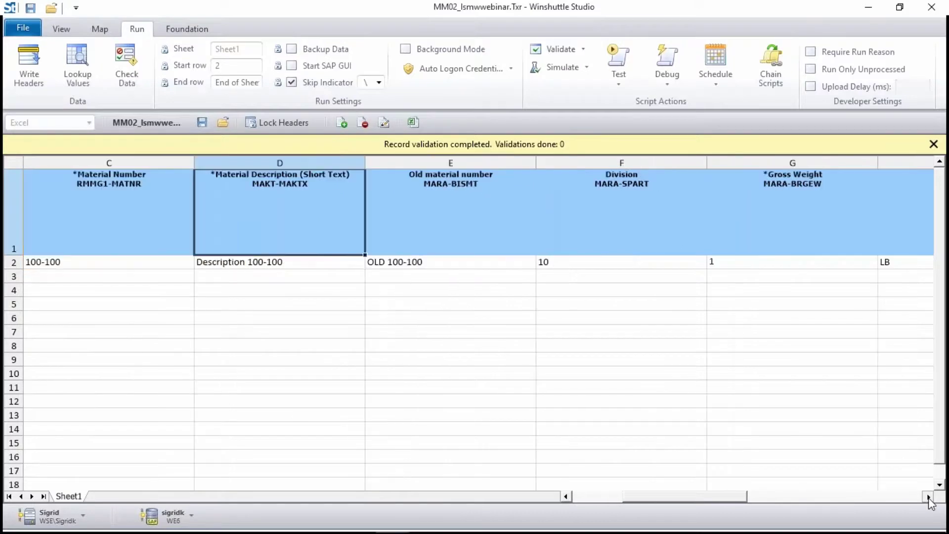
click(713, 264)
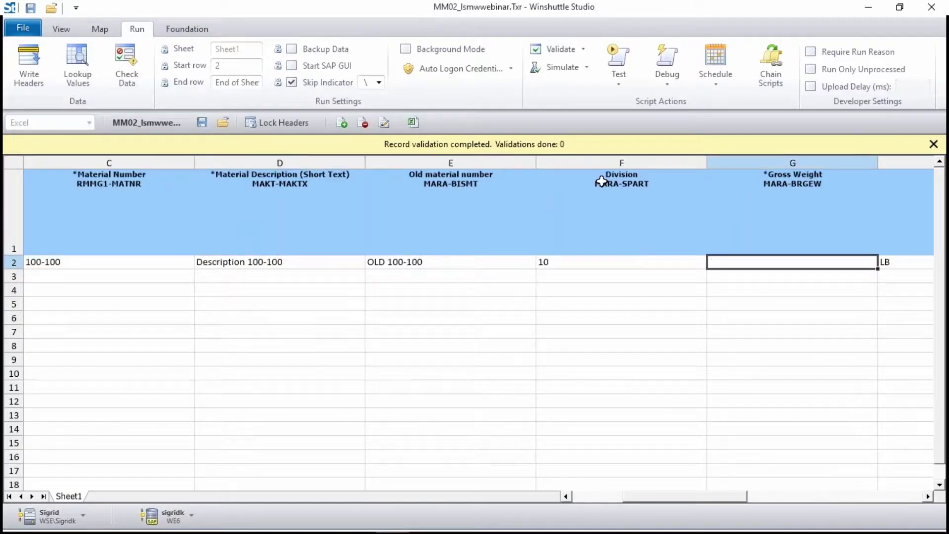
Validate the record with the empty Gross Weight and inspect the validate log entry in row 2.
click(568, 54)
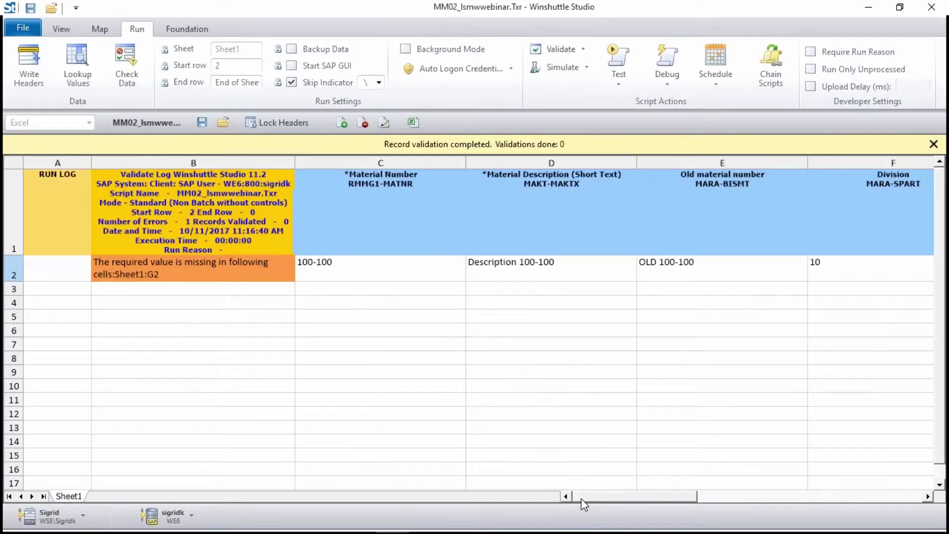
click(224, 274)
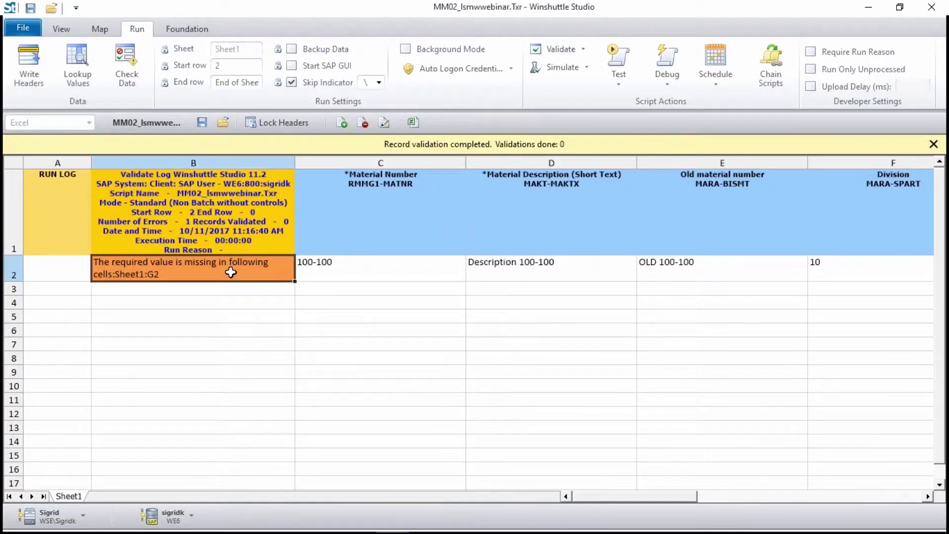
Set the Gross Weight value in row 2 of the data sheet to 1.
key(Page_Down)
key(Left)
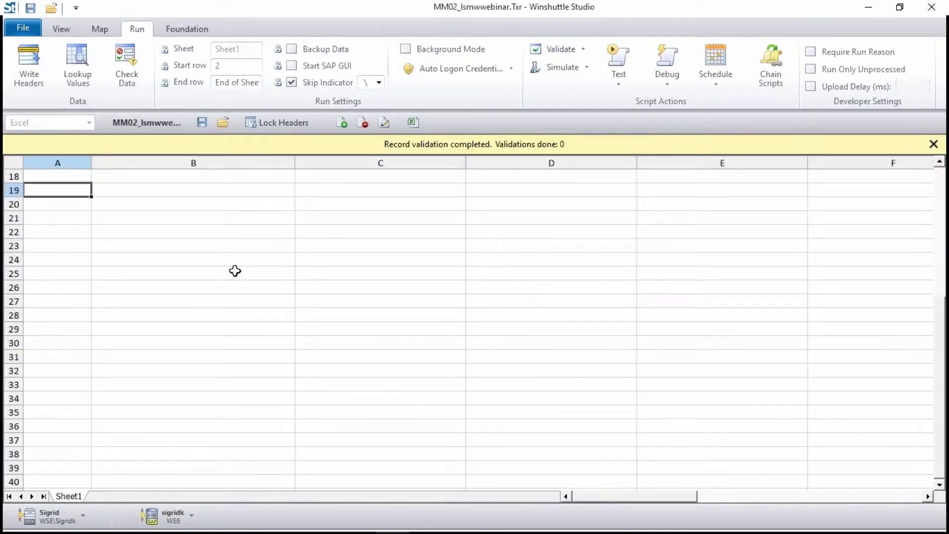
key(Up)
key(Up)
key(Up)
key(Up)
key(Up)
key(Up)
key(Up)
key(Up)
key(Up)
key(Up)
key(Up)
key(Up)
key(Up)
key(Up)
key(Up)
key(Up)
key(Up)
key(Up)
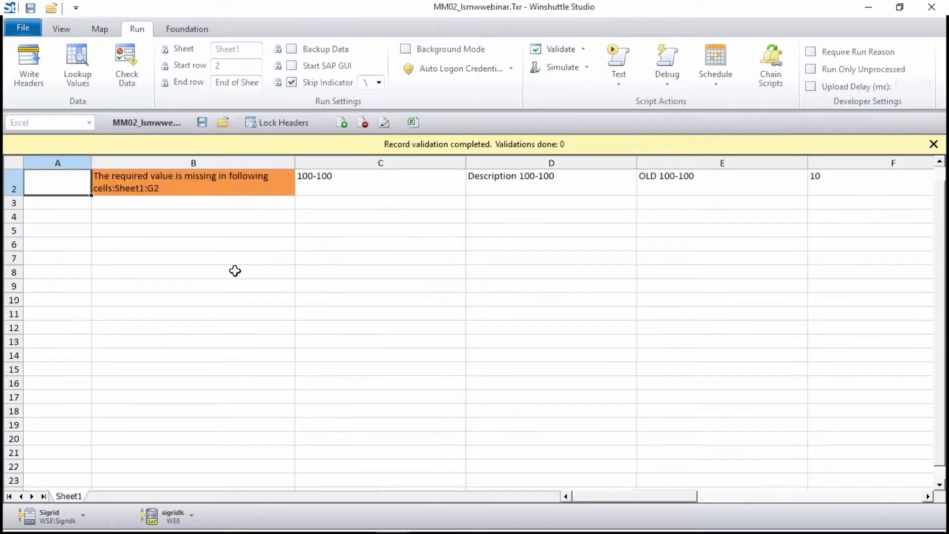
key(Right)
key(Right)
key(Right)
key(Right)
key(Right)
key(Right)
key(Right)
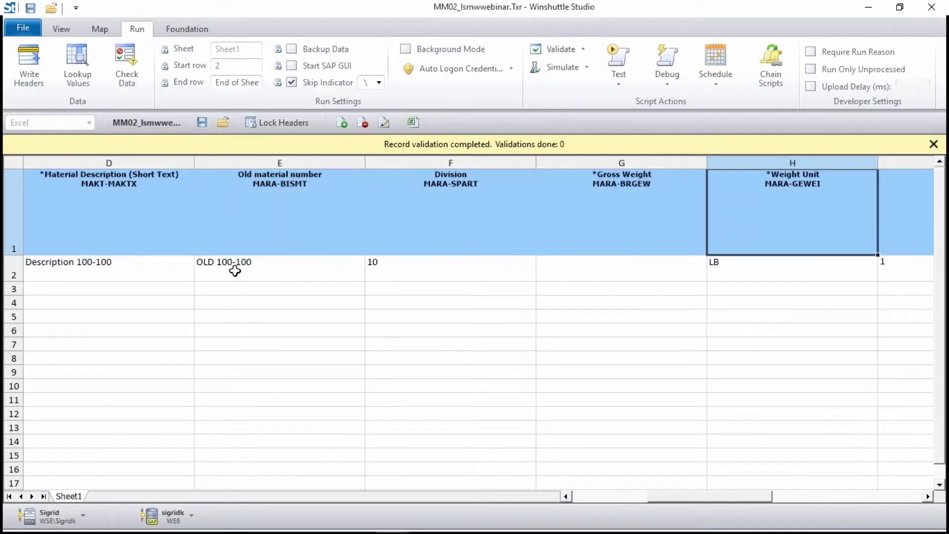
key(Down)
key(Left)
text(1)
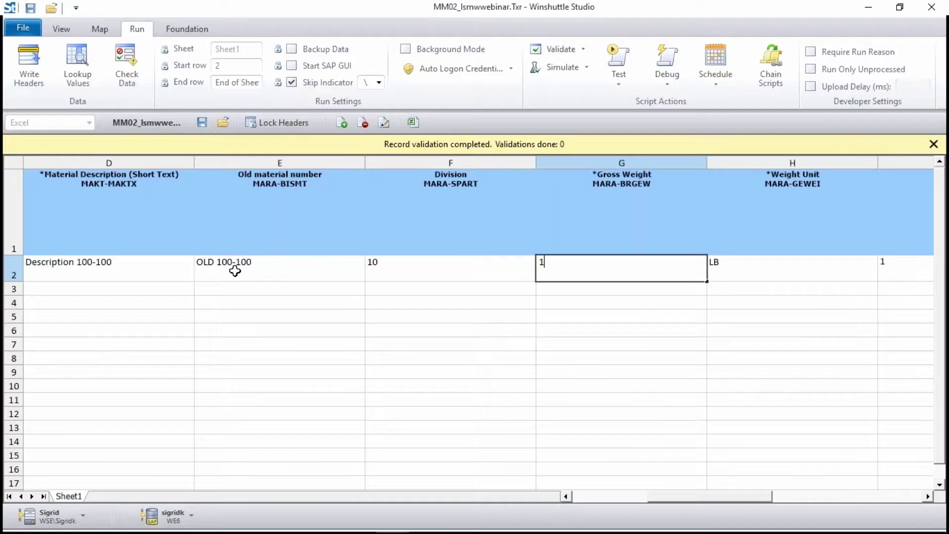
key(Tab)
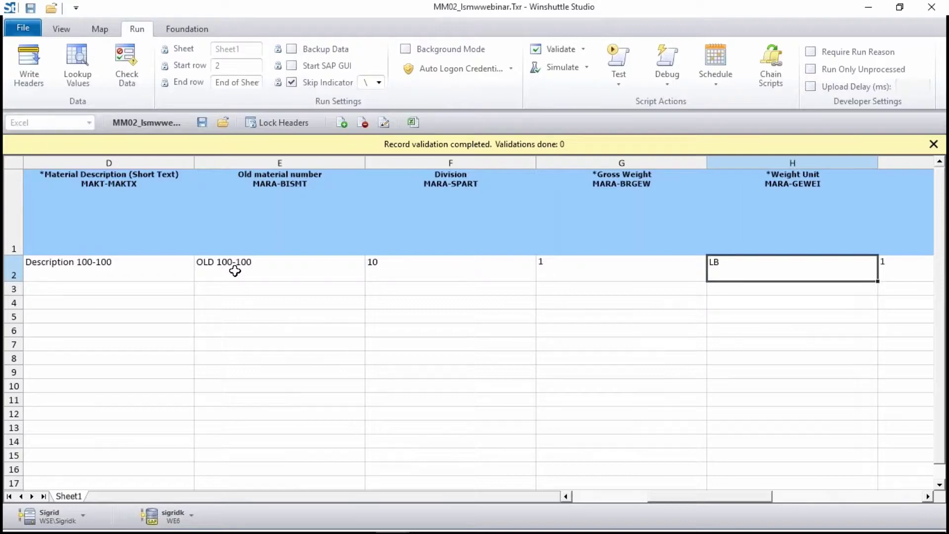
Set the Weight Unit in row 2 to oz, validate the record and inspect its validate log entry.
text(pal)
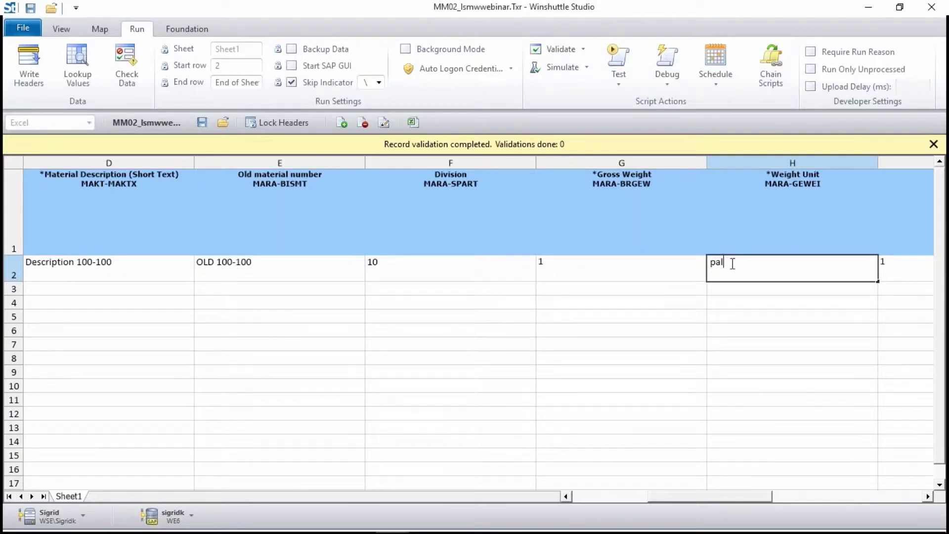
drag(732, 263, 682, 268)
text(oz)
click(557, 48)
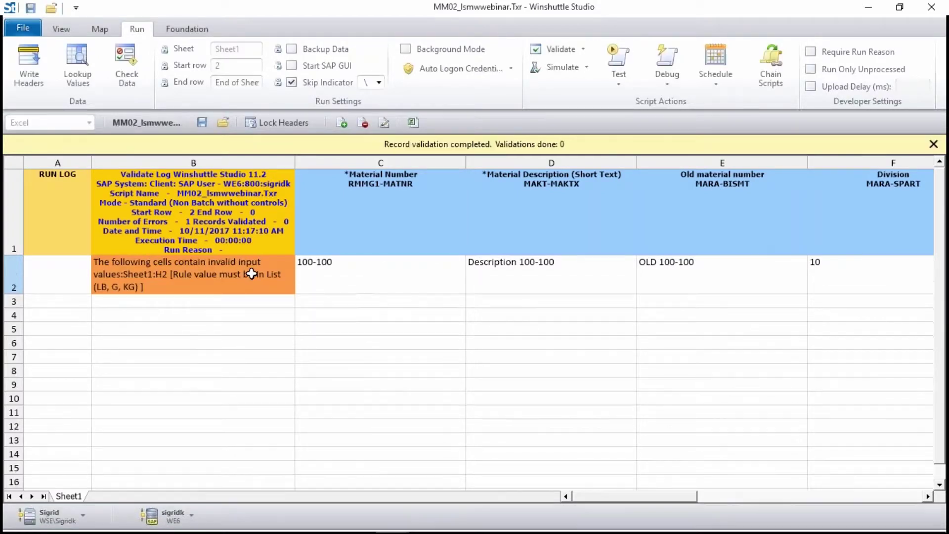
click(250, 273)
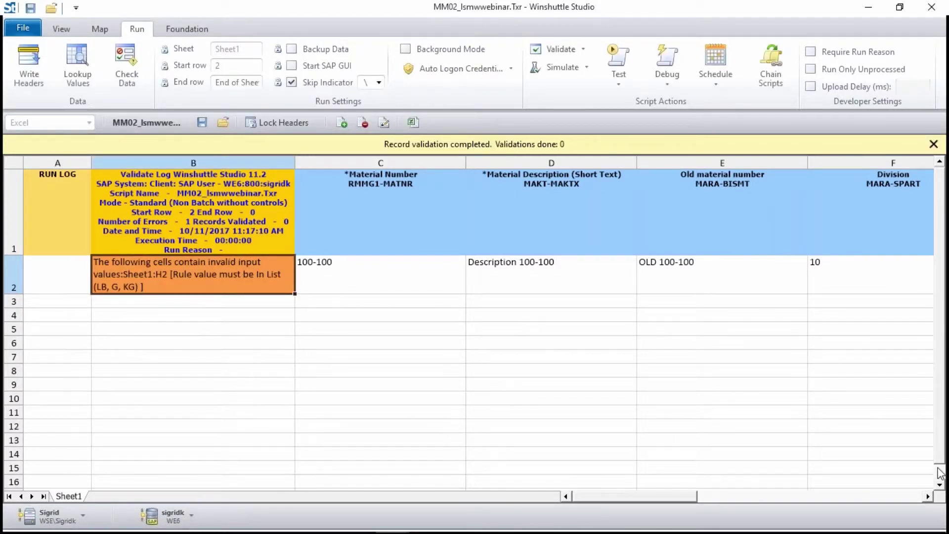
Replace the Weight Unit in row 2 with LB (pound) from the field's lookup values, overwriting the existing entry.
scroll(928, 496, right, 3)
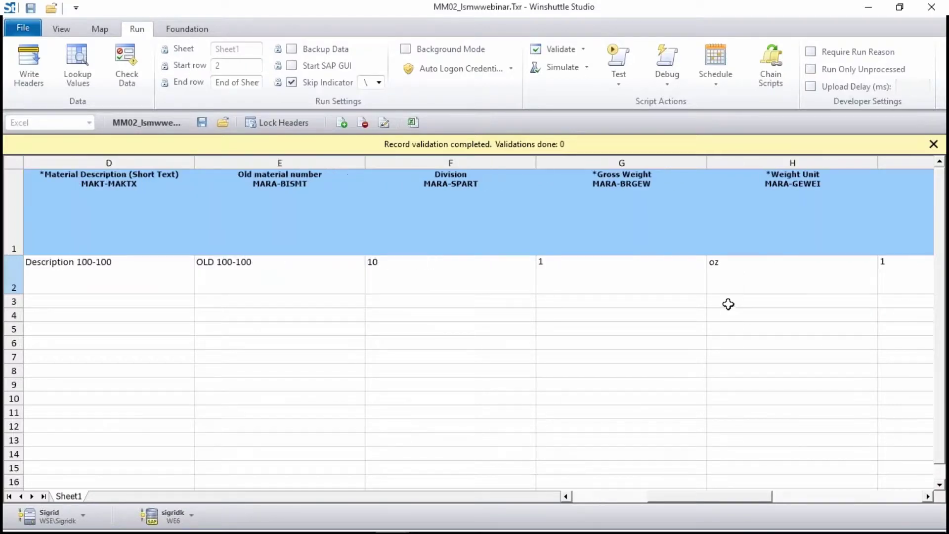
click(737, 279)
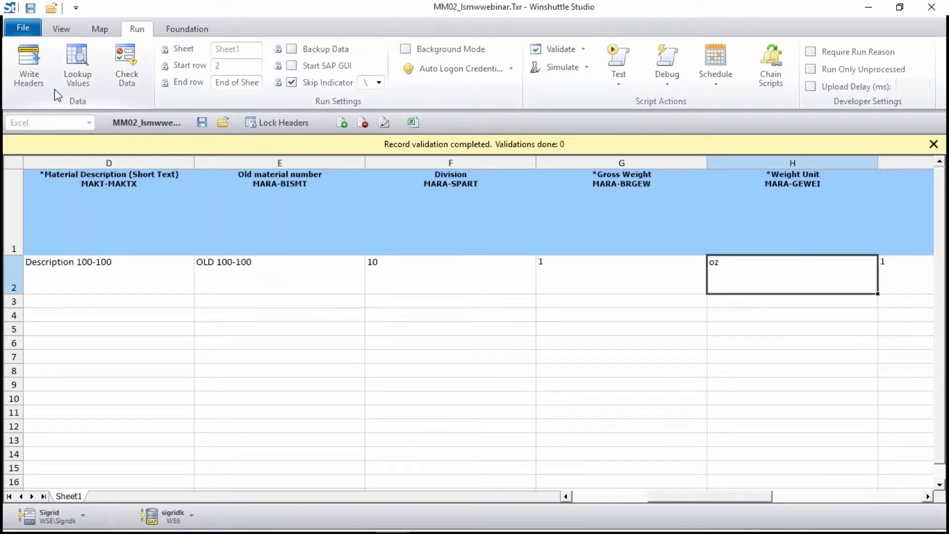
click(79, 64)
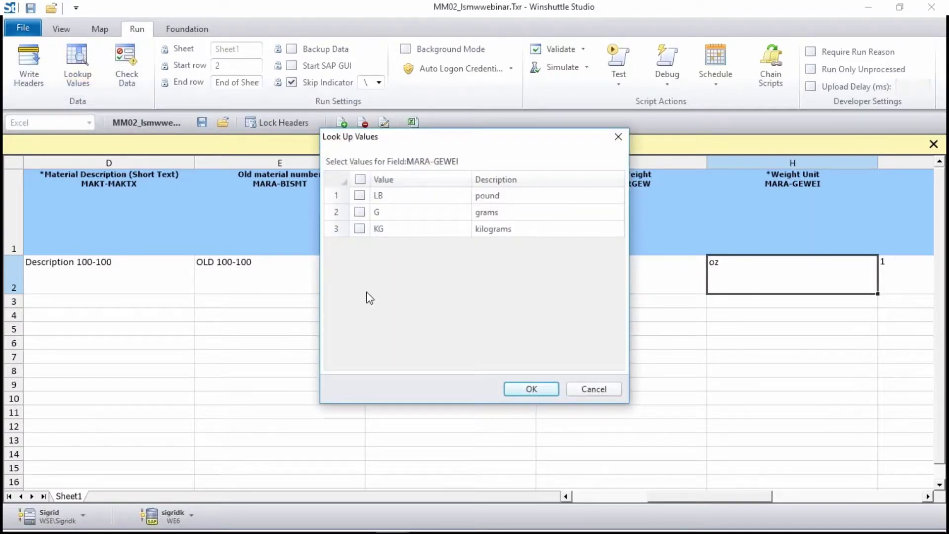
click(359, 195)
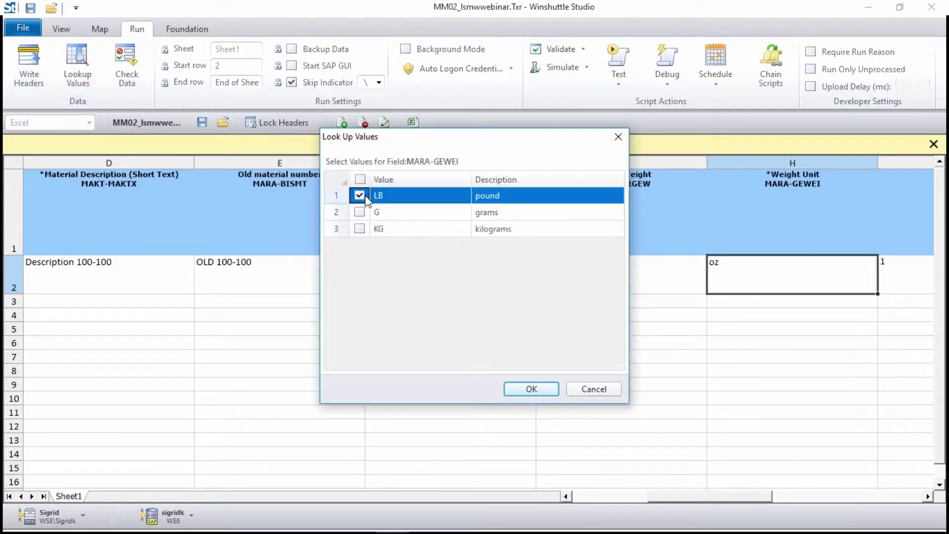
click(543, 390)
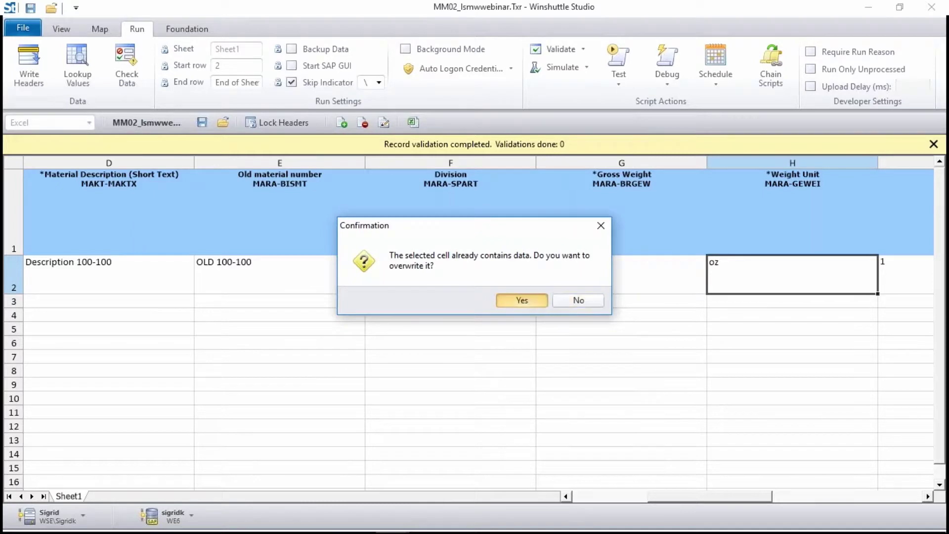
key(Return)
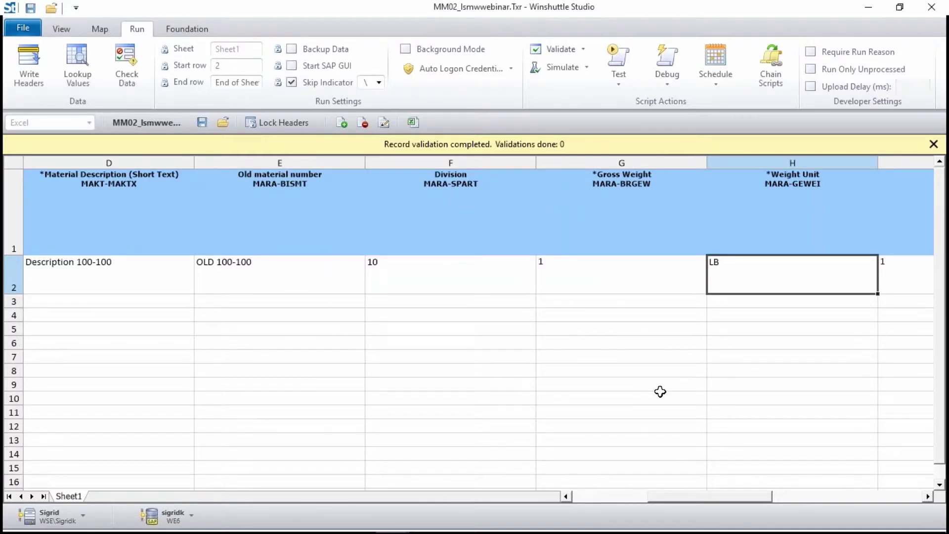
click(582, 498)
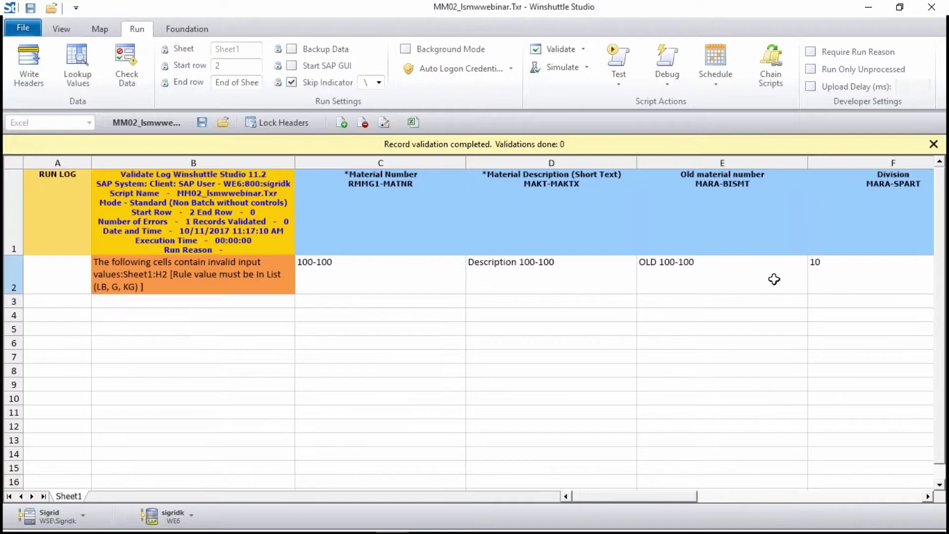
Add the Basic data text long text for the MATERIAL object to the script's mapping.
click(100, 29)
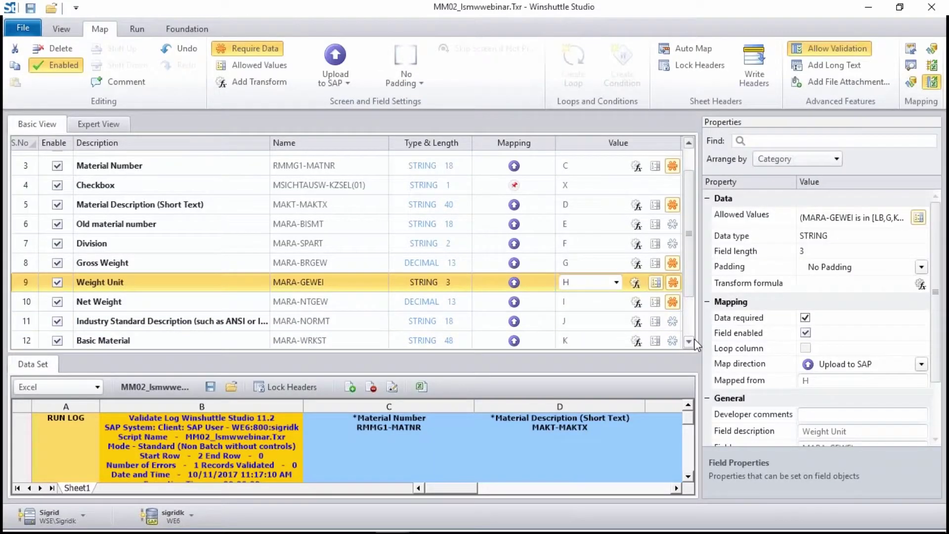
click(853, 63)
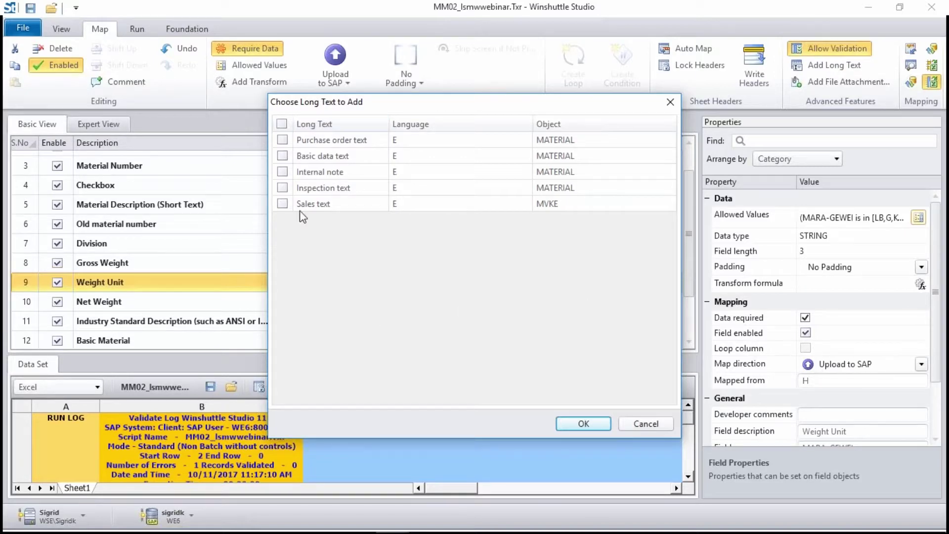
click(283, 156)
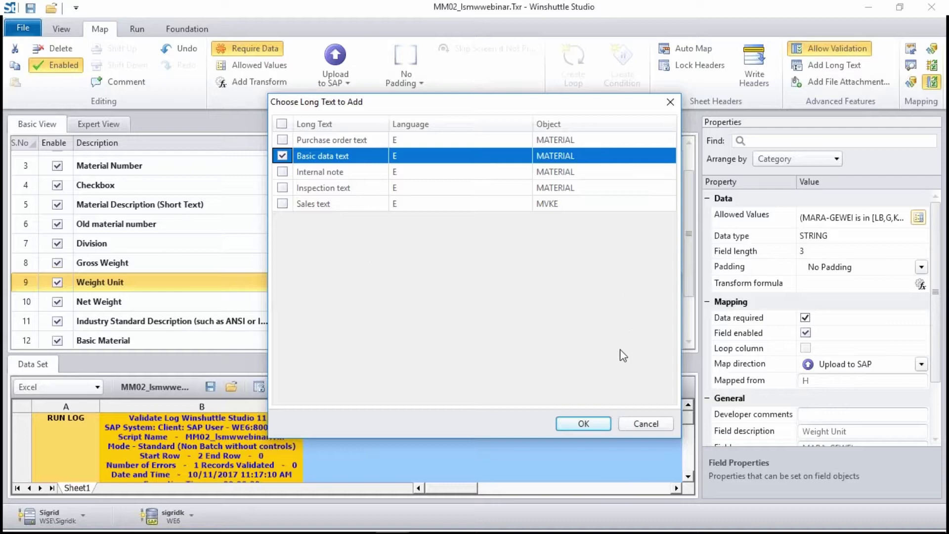
click(583, 423)
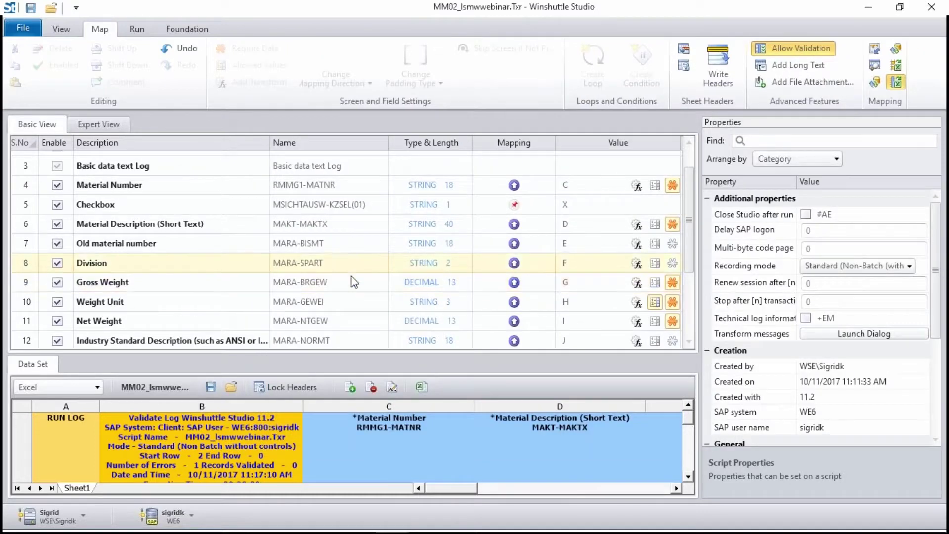
Map the Material Number - Basic data text field for upload from the existing Material Number column C, using the Preserve option.
scroll(364, 291, down, 1)
scroll(363, 292, down, 2)
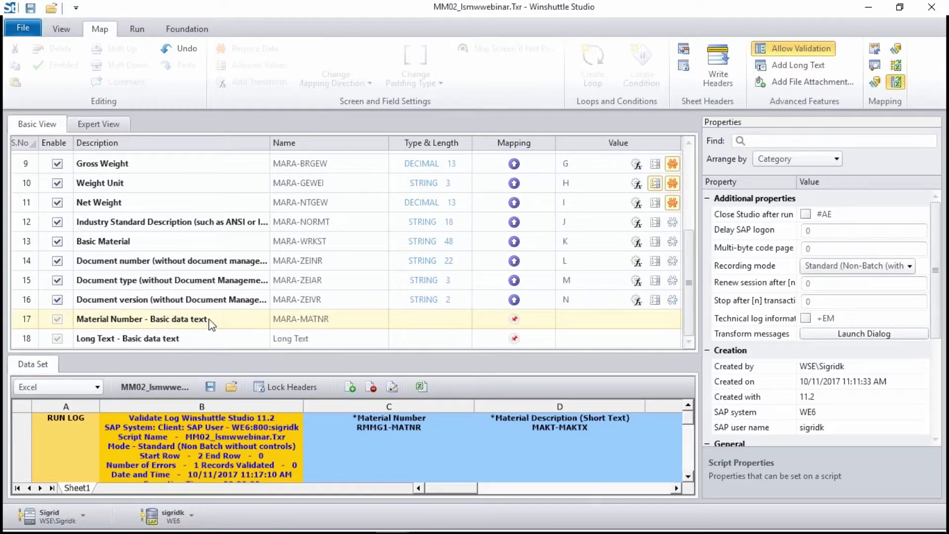
click(514, 318)
click(510, 357)
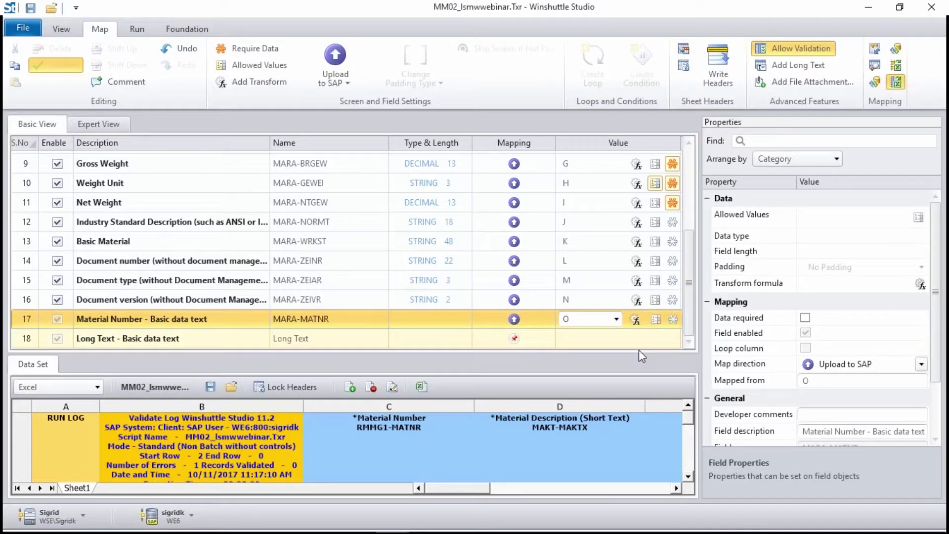
click(616, 319)
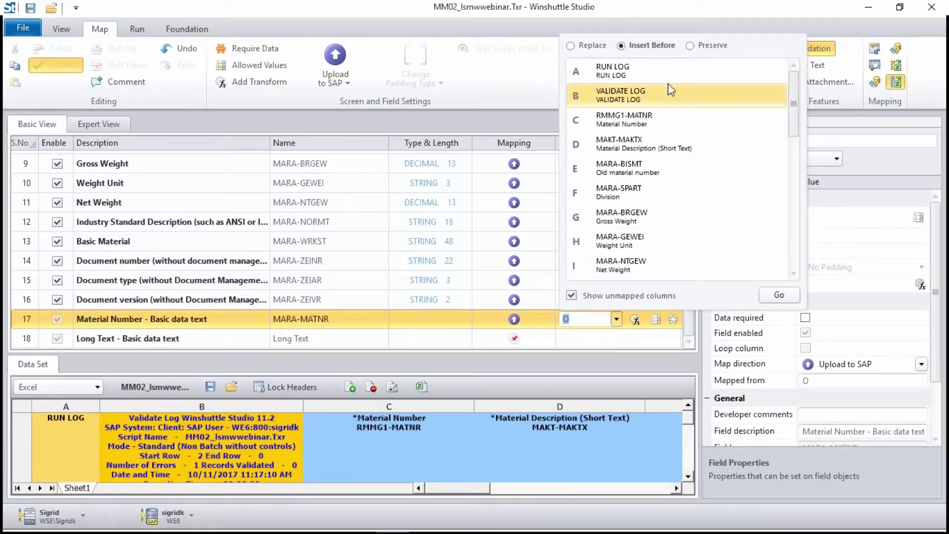
click(691, 46)
click(662, 121)
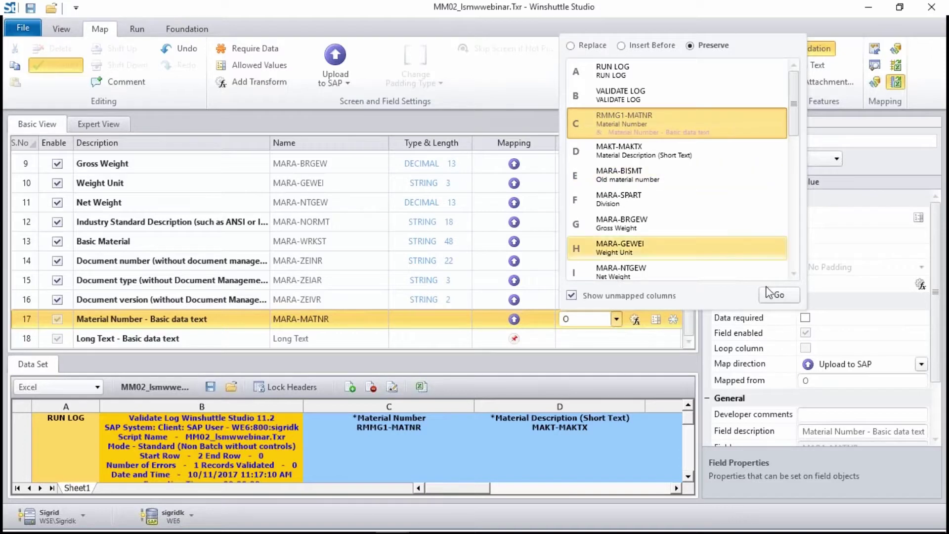
click(778, 295)
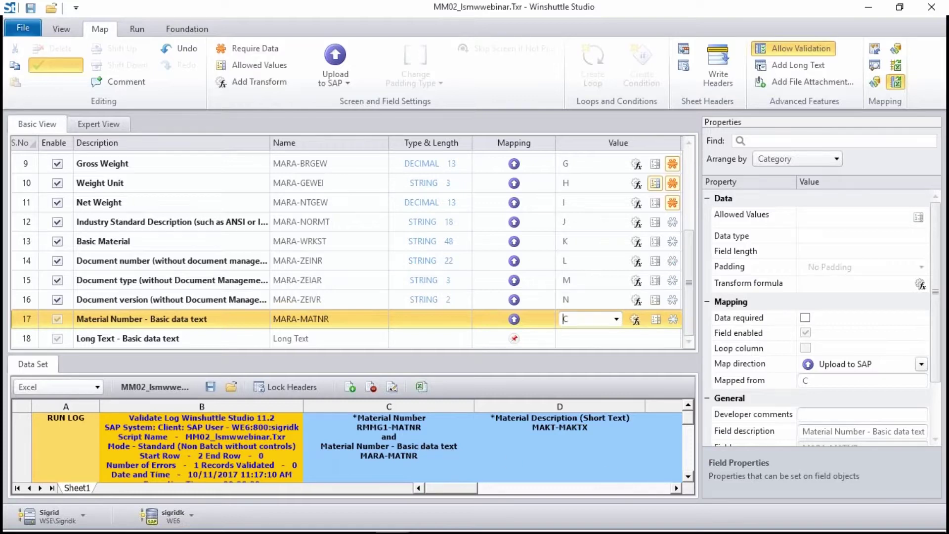
Map Long Text - Basic data text to column O and Basic data text Log to column P, and return to the run data sheet.
click(677, 489)
drag(677, 489, 683, 495)
drag(423, 405, 551, 408)
mouse_move(429, 437)
mouse_down()
mouse_move(415, 335)
mouse_move(428, 430)
mouse_up()
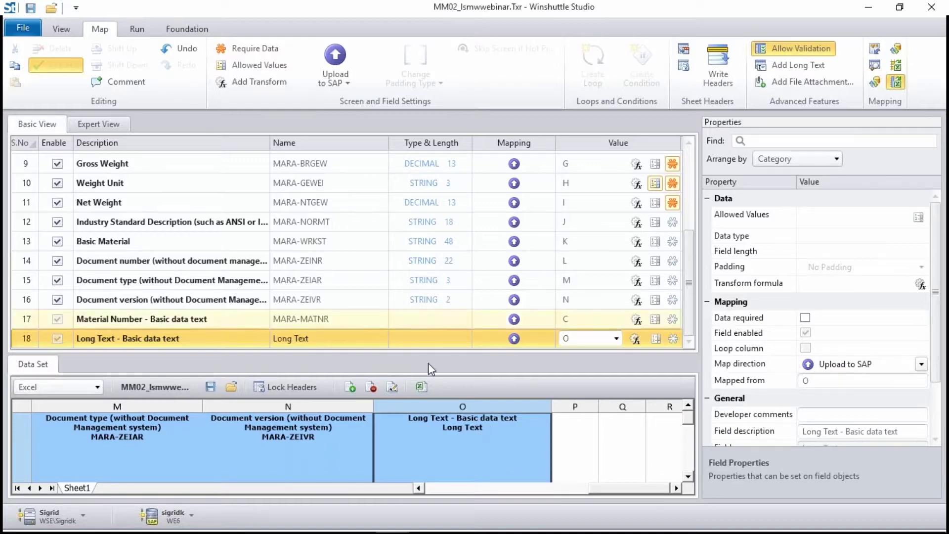
scroll(187, 202, up, 3)
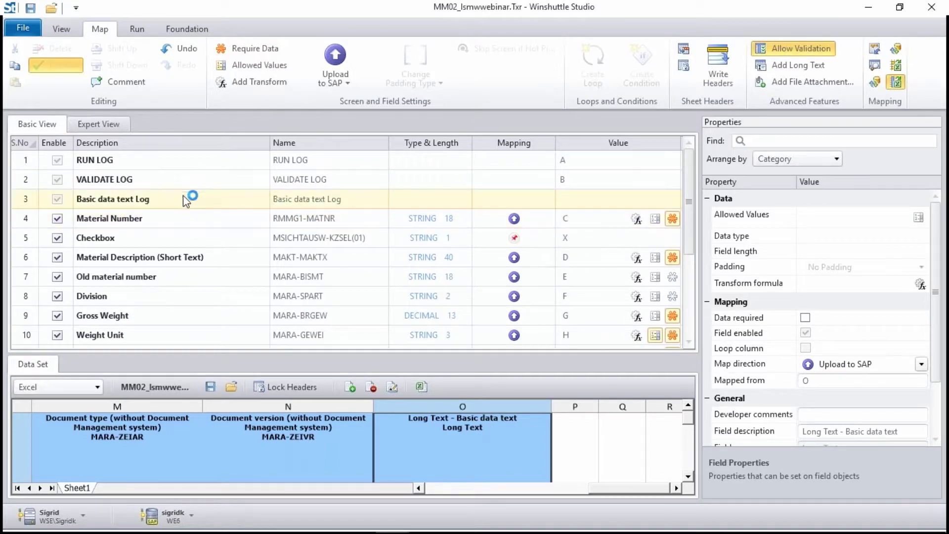
drag(186, 200, 578, 435)
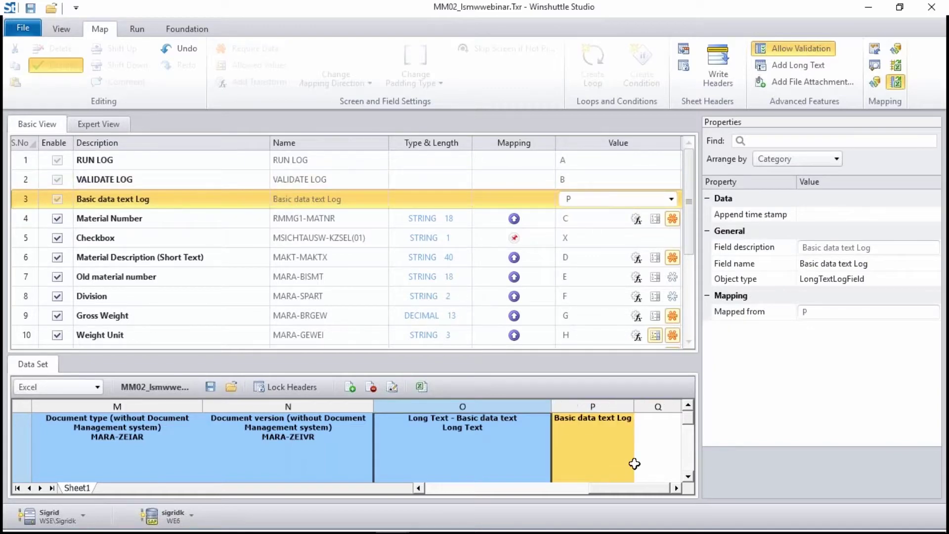
click(137, 29)
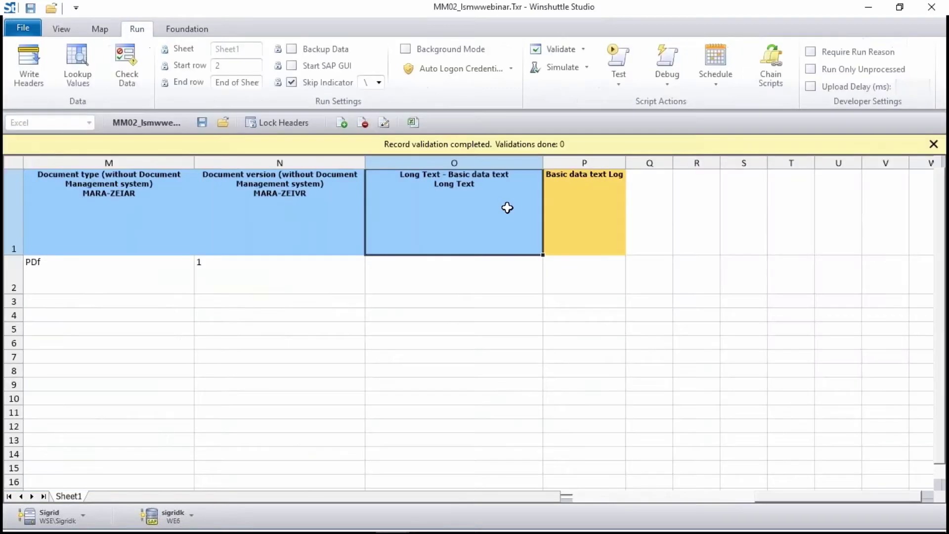
click(421, 262)
text(MM02_lsmwwebinar.)
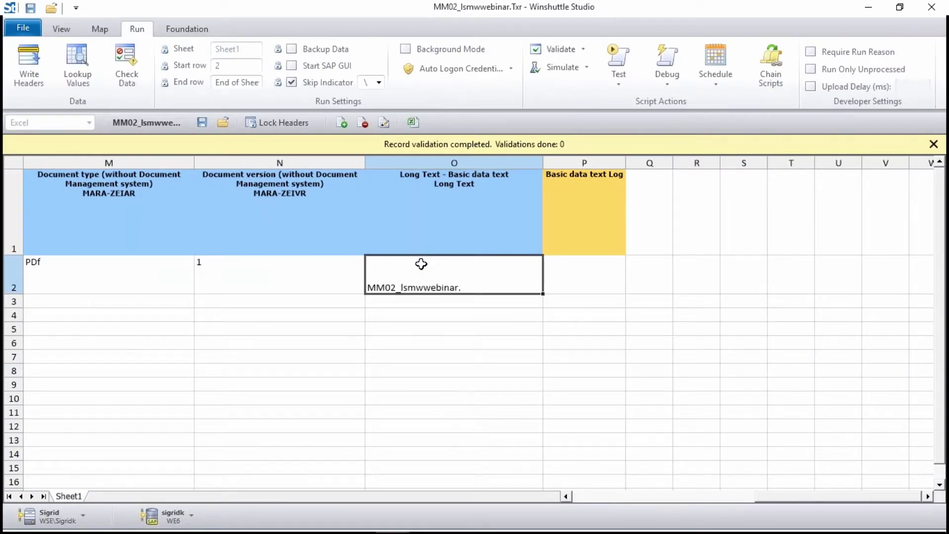
double_click(456, 284)
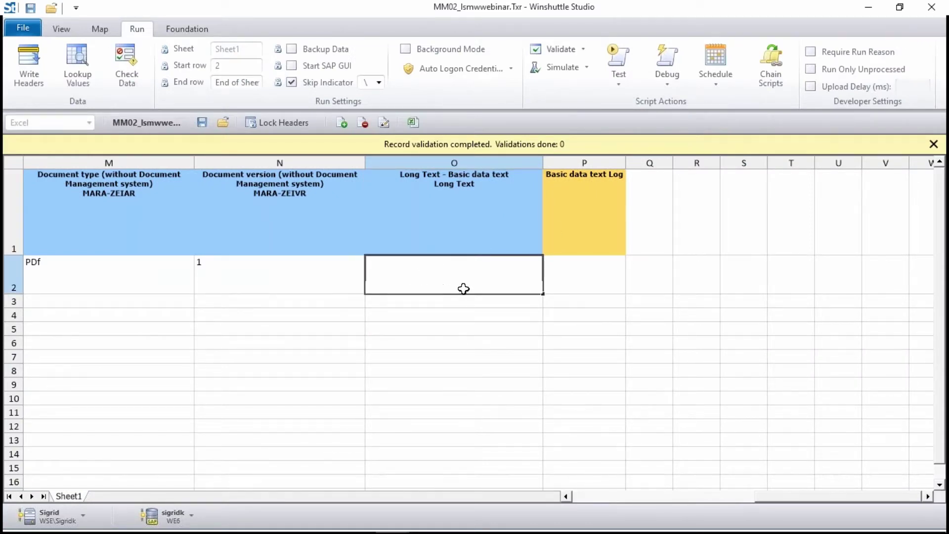
key(BackSpace)
key(BackSpace)
key(BackSpace)
key(BackSpace)
key(BackSpace)
key(BackSpace)
key(BackSpace)
key(BackSpace)
key(BackSpace)
key(BackSpace)
key(BackSpace)
key(BackSpace)
key(BackSpace)
key(BackSpace)
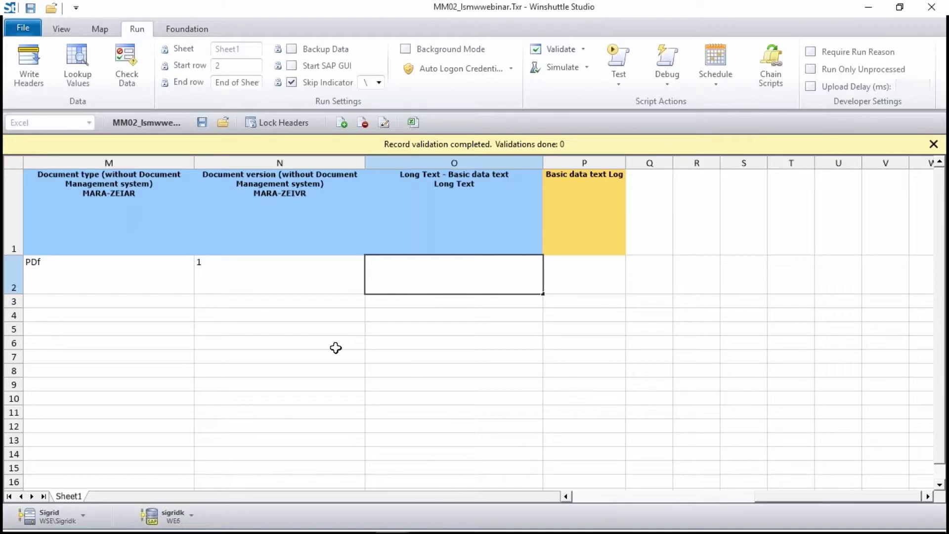
Copy the "Basic data text is here." sample text from Notepad++ into the Long Text - Basic data text cell in row 2.
click(222, 526)
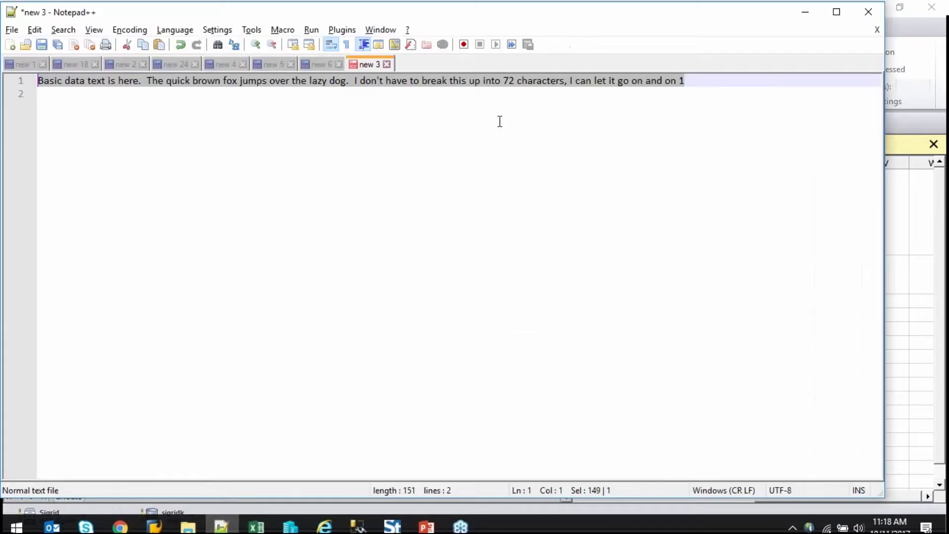
click(806, 14)
text(Basic data text is here.  The quick brown fox jumps over the lazy dog.  I don't have to break this up into 72 characters, I can let it go on and on 1)
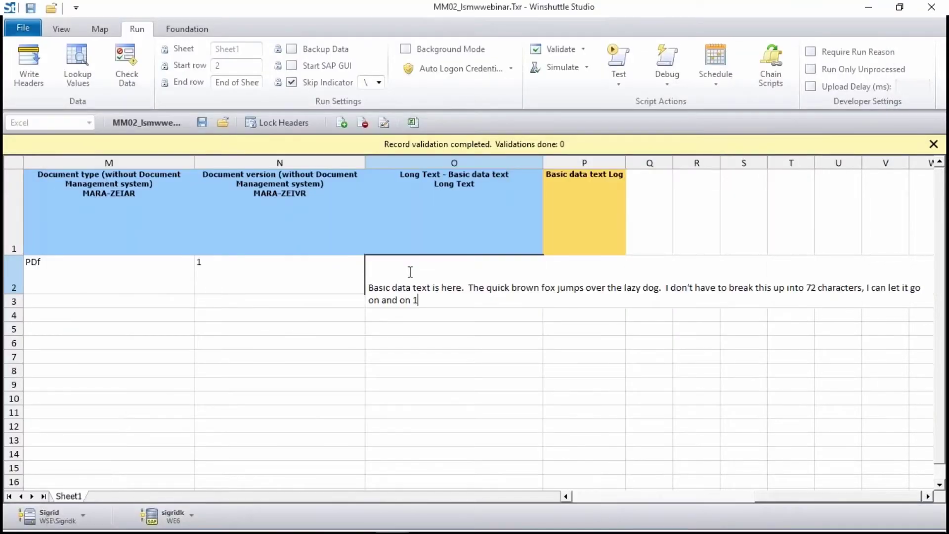
click(463, 321)
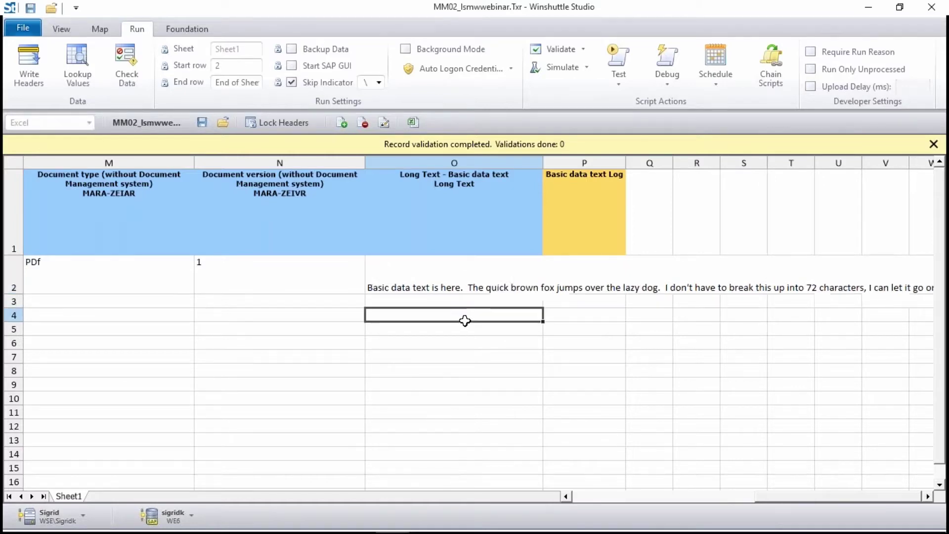
click(496, 271)
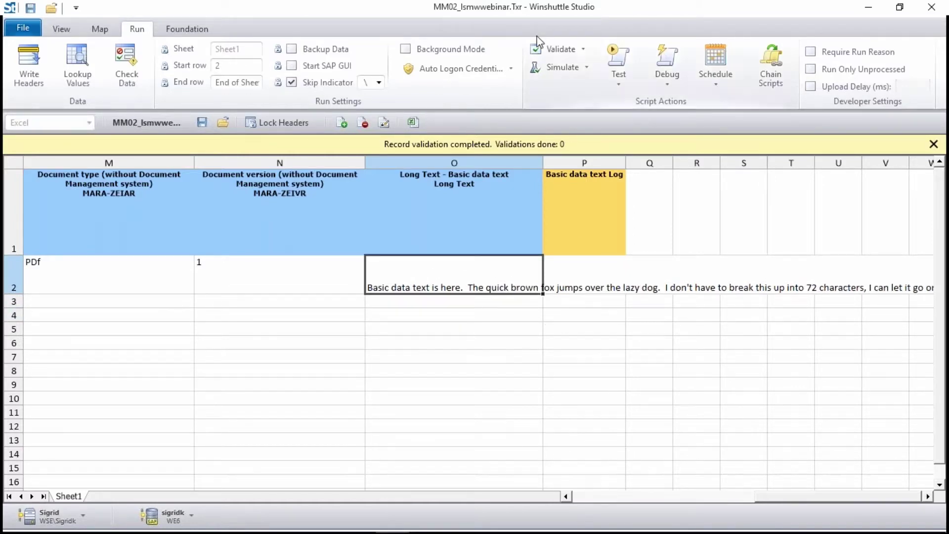
Validate the row 2 record, test-run the script, and check the Basic data text Log cell in row 2.
click(554, 50)
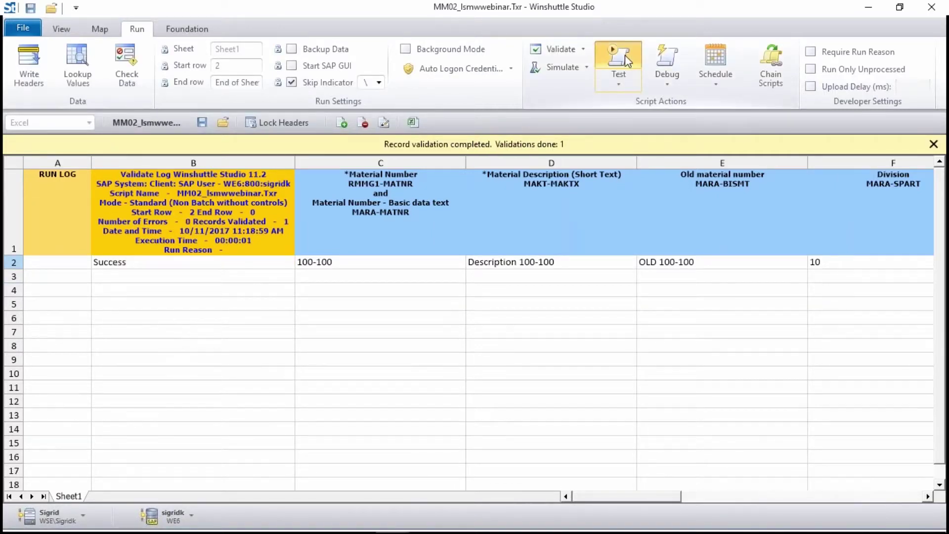
click(625, 60)
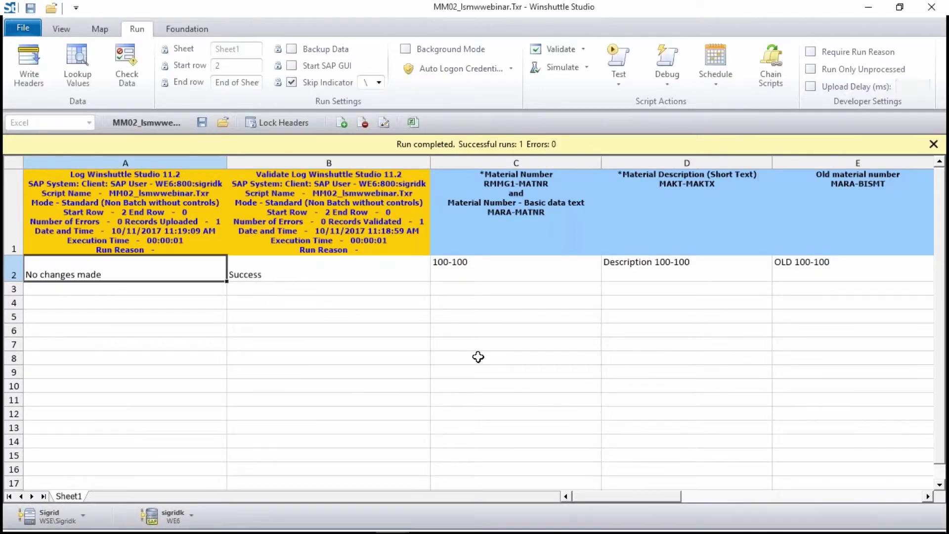
click(905, 496)
click(907, 496)
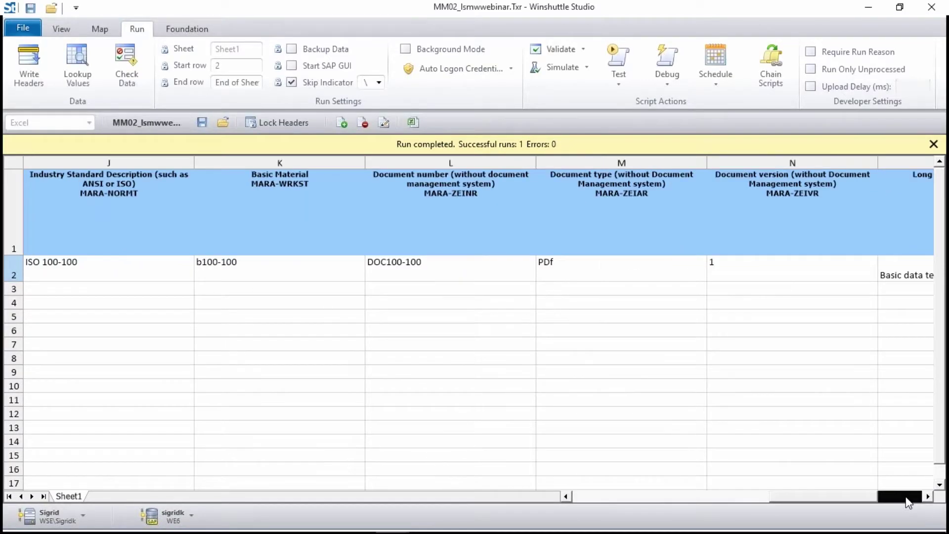
click(907, 497)
click(255, 272)
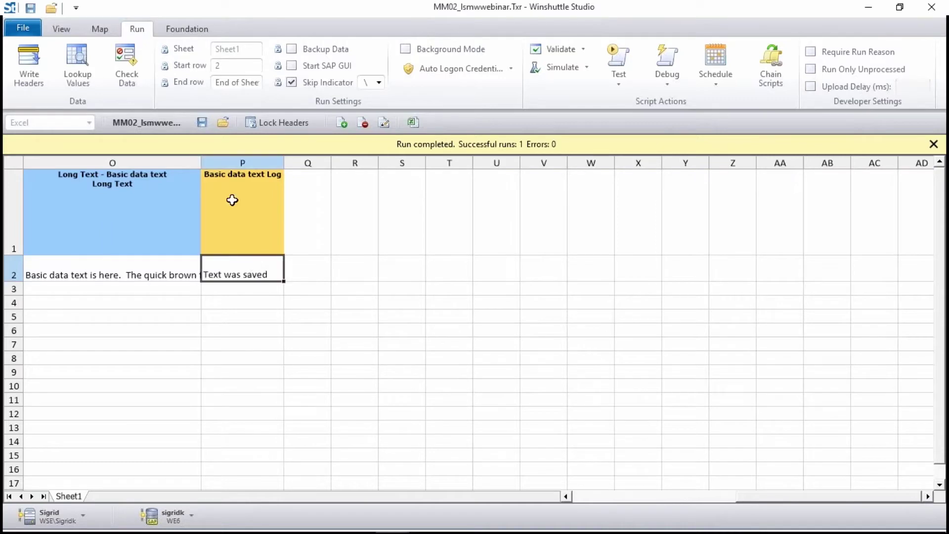
Widen the Long Text - Basic data text column slightly and clear row 2 of the Basic data text, run and validate log columns.
drag(201, 164, 221, 165)
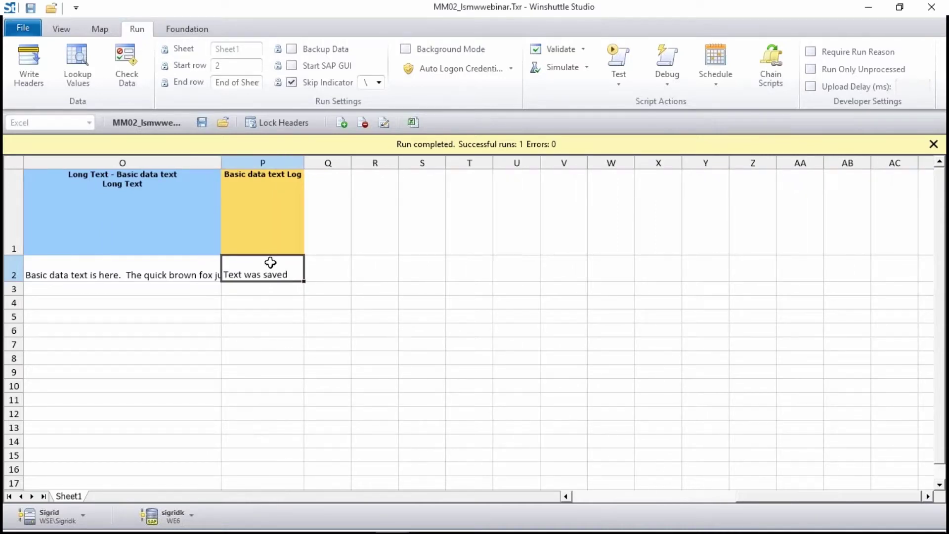
key(Delete)
click(592, 498)
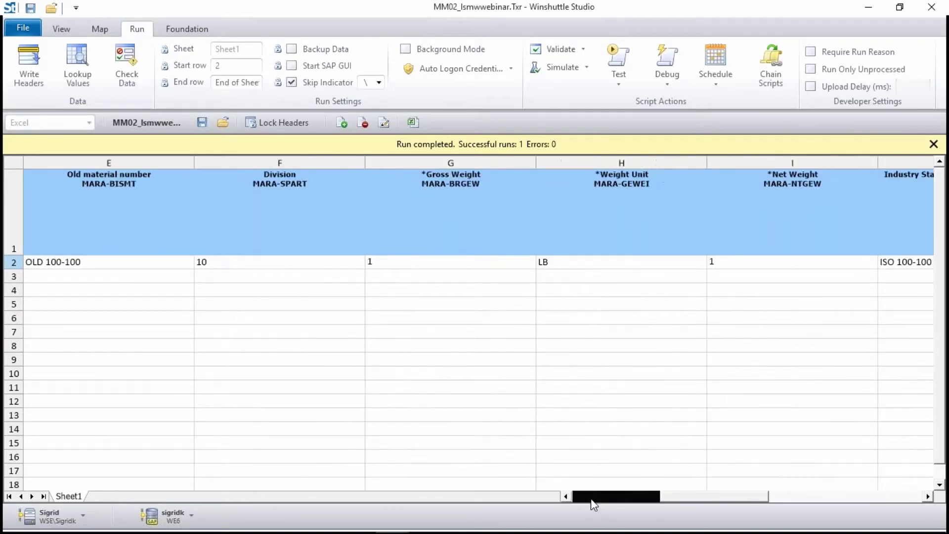
click(592, 499)
drag(274, 258, 191, 262)
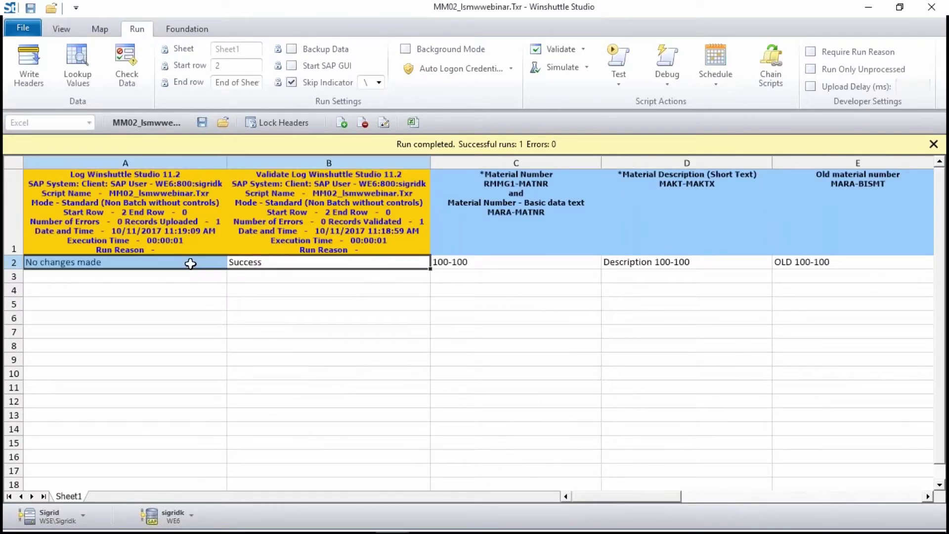
key(Delete)
click(161, 262)
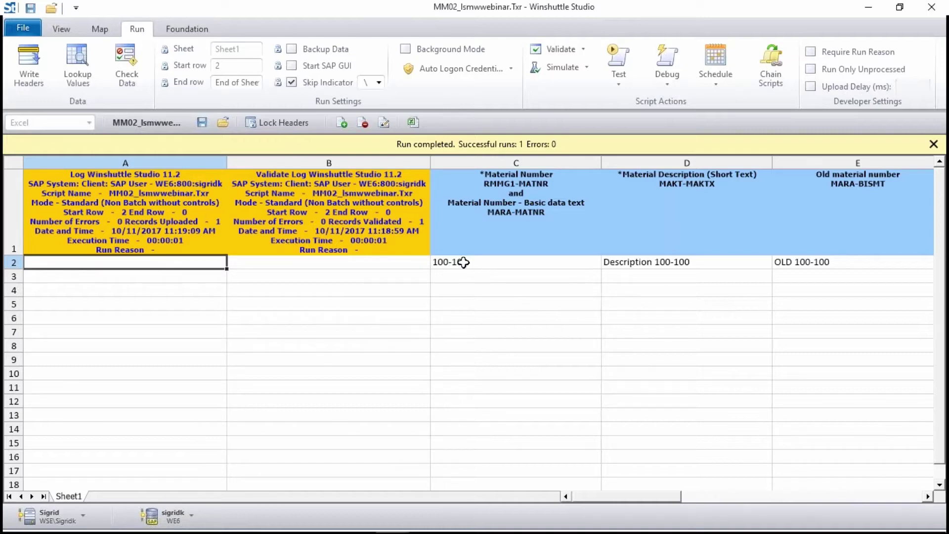
drag(463, 262, 864, 266)
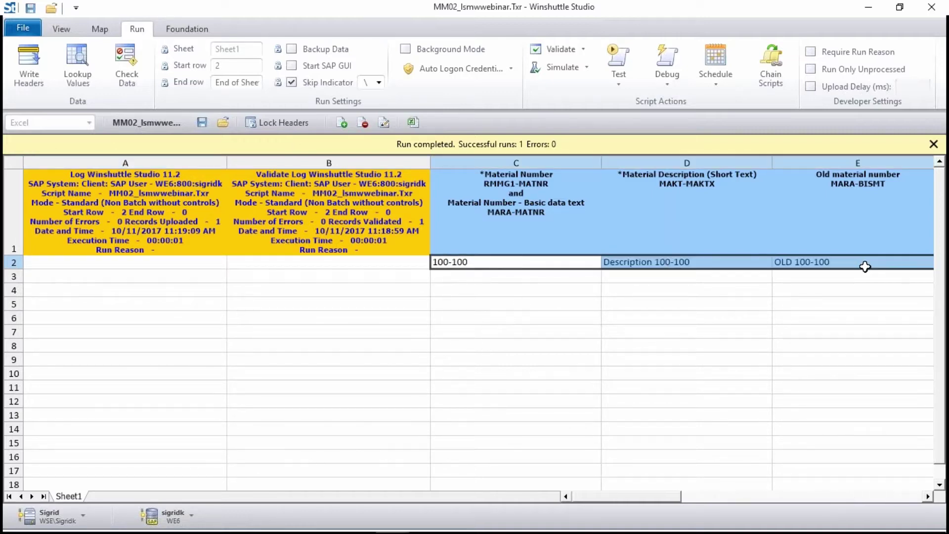
click(632, 262)
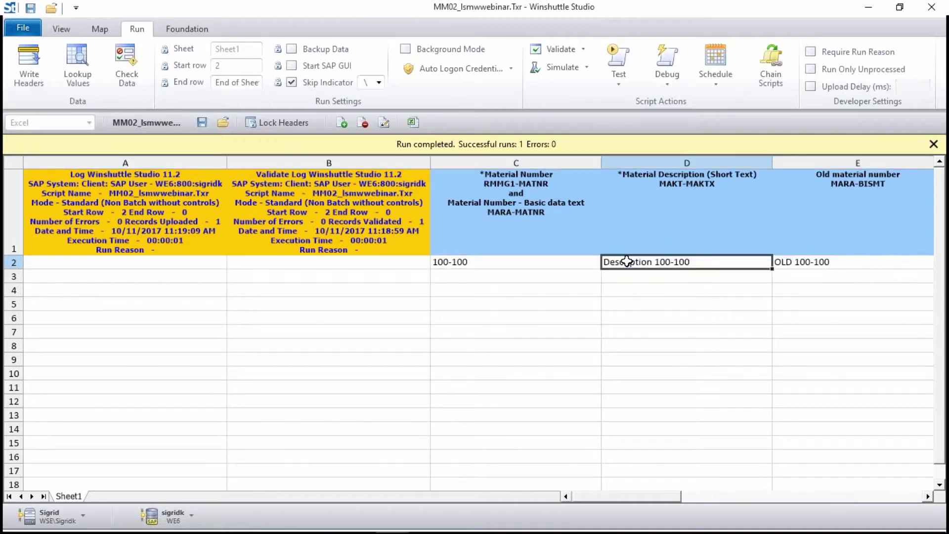
click(538, 263)
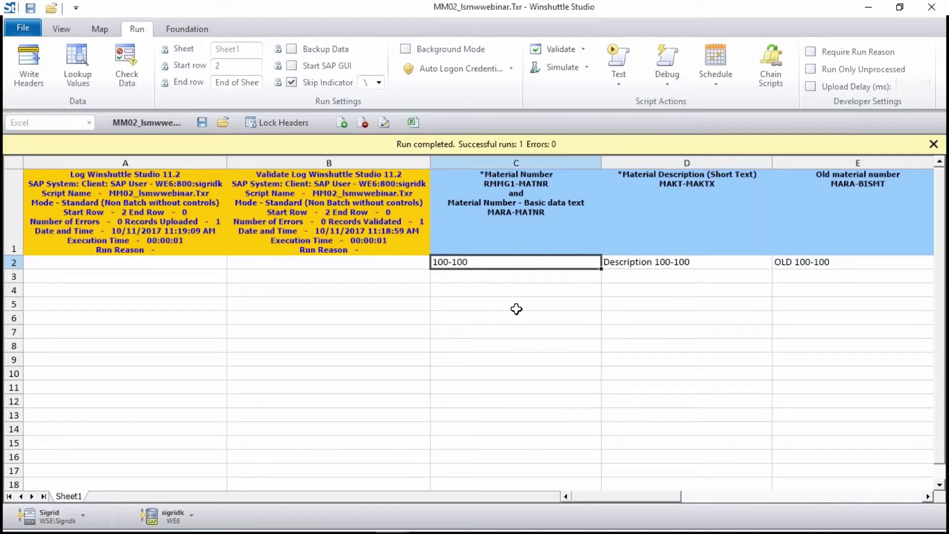
Start submitting MM02_lsmwwebinar to Foundation as a single script with Lock sheets enabled, and continue to the data template stage.
click(201, 30)
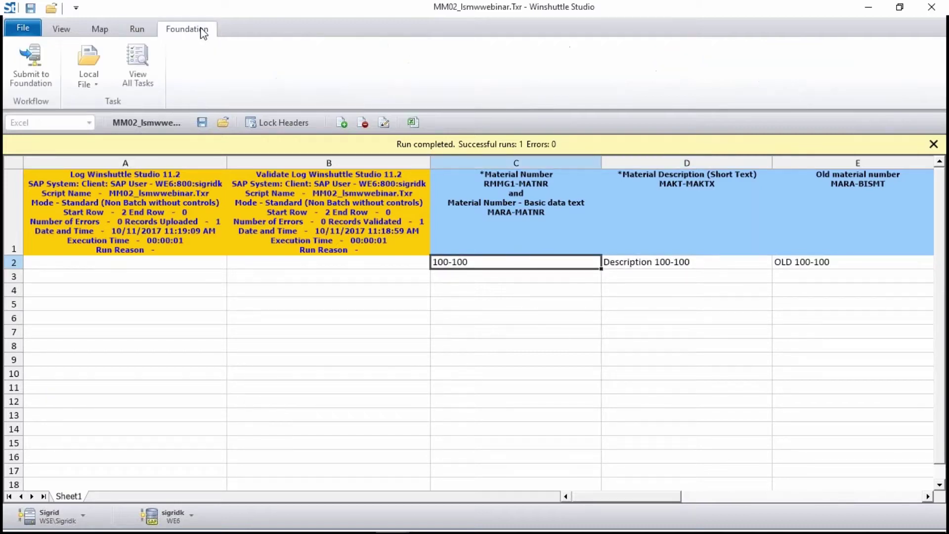
click(32, 72)
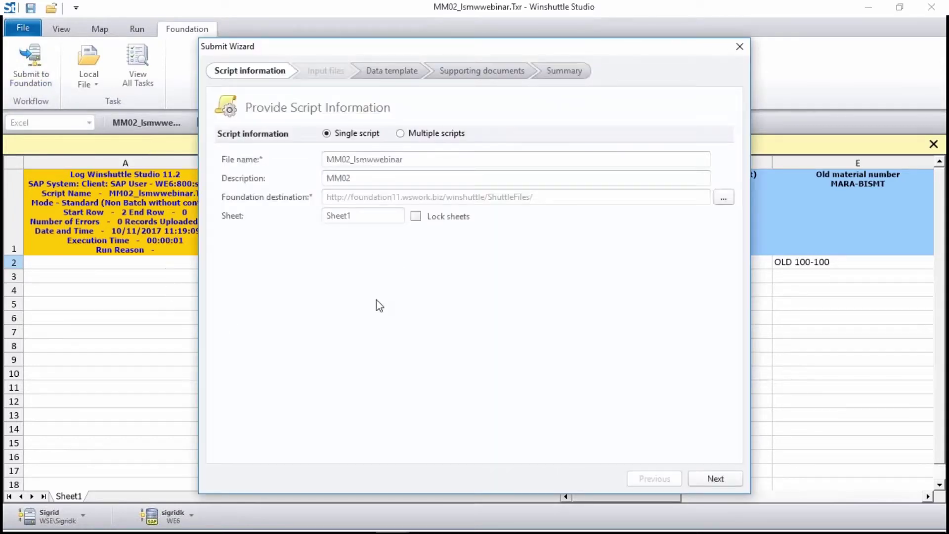
click(424, 219)
click(401, 158)
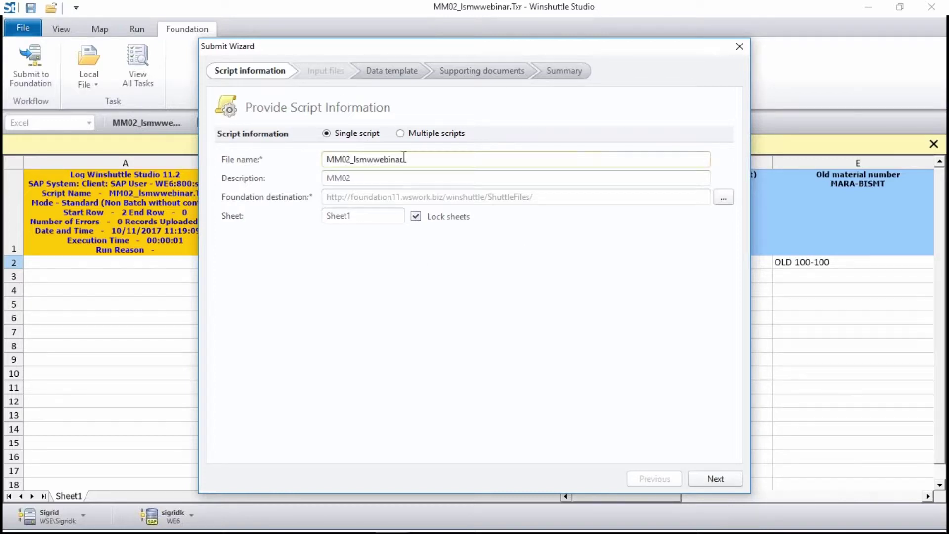
click(372, 178)
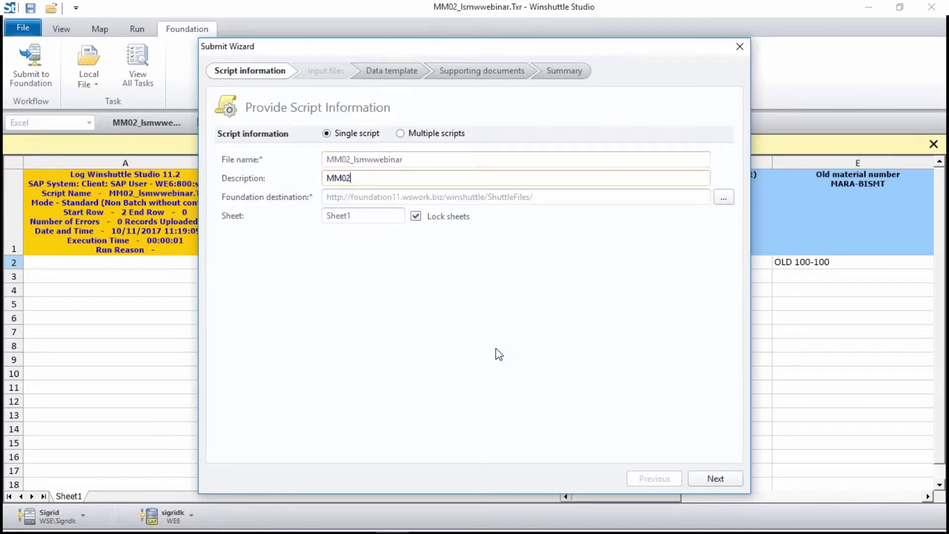
click(714, 480)
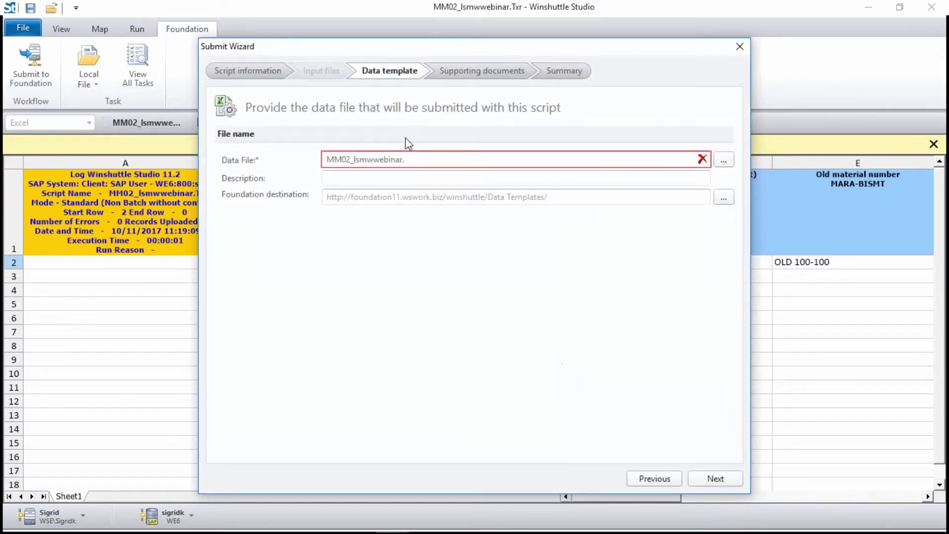
Correct the data file name to MM02_lsmwwebinar, keep the Data Templates destination, and continue to the supporting documents stage.
click(416, 163)
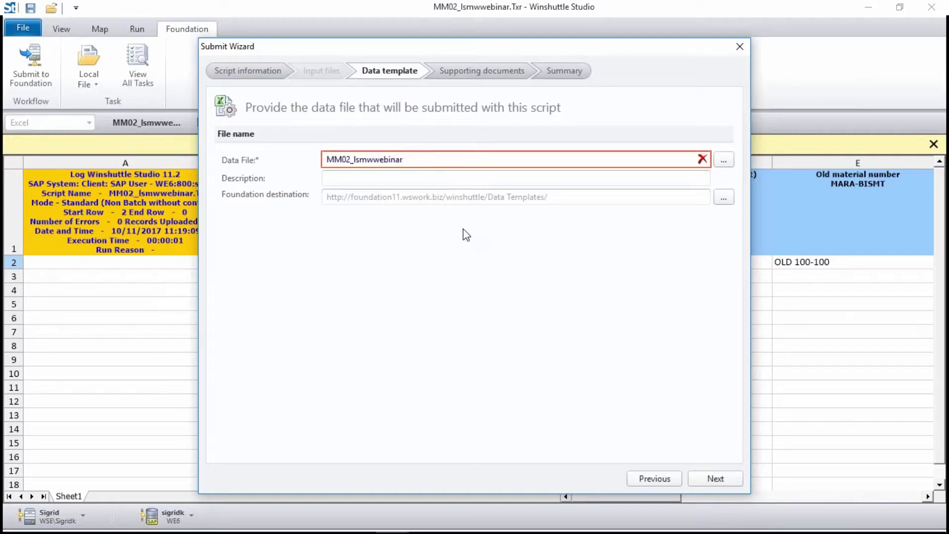
key(Tab)
drag(576, 196, 498, 197)
click(715, 482)
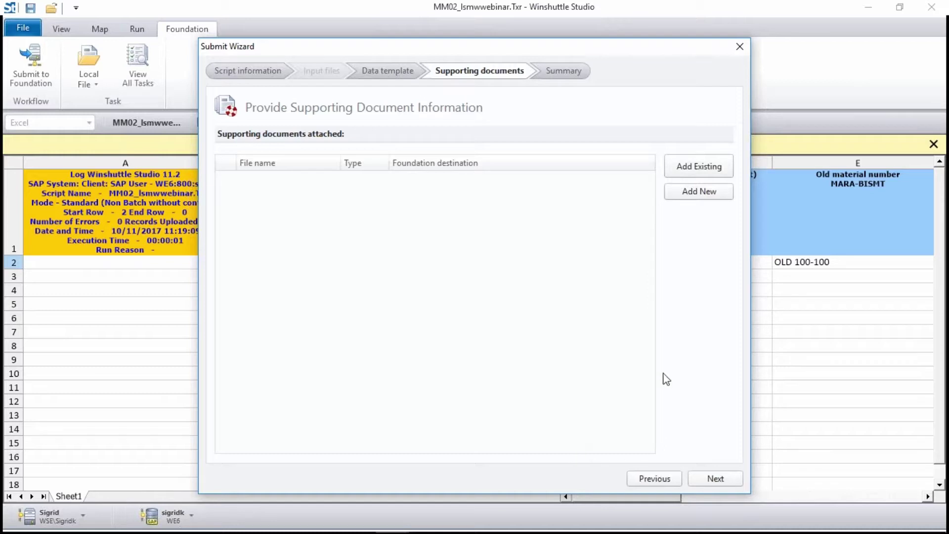
Submit the script and data template to Foundation without any supporting documents, closing the script and data file.
click(728, 480)
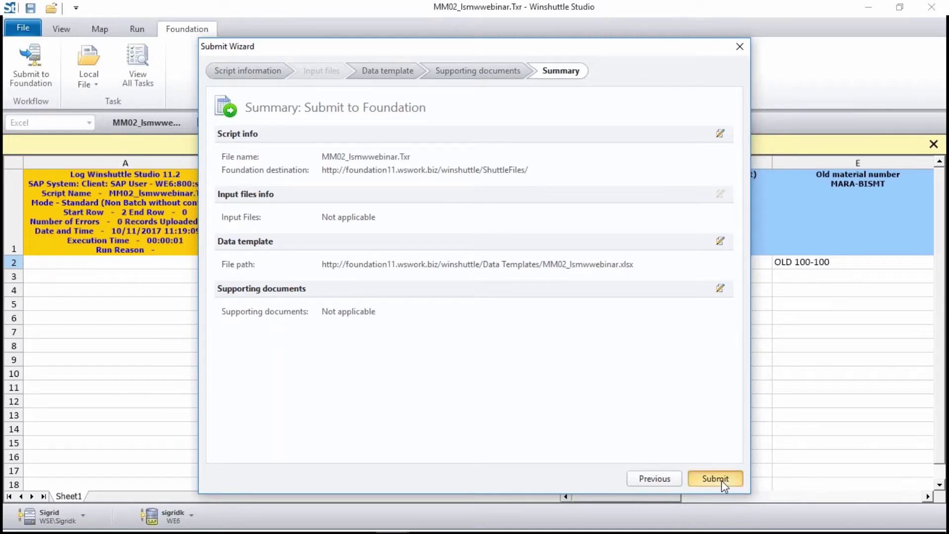
click(721, 478)
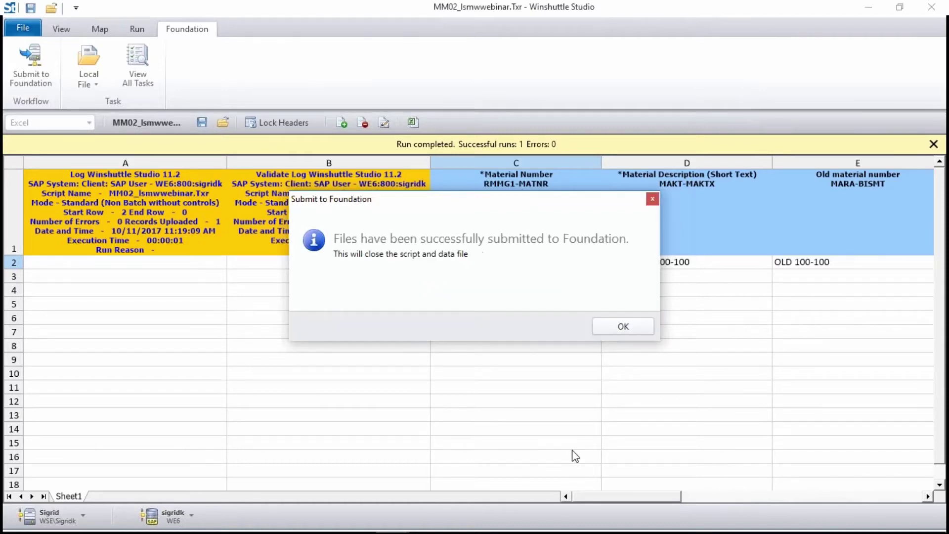
click(632, 325)
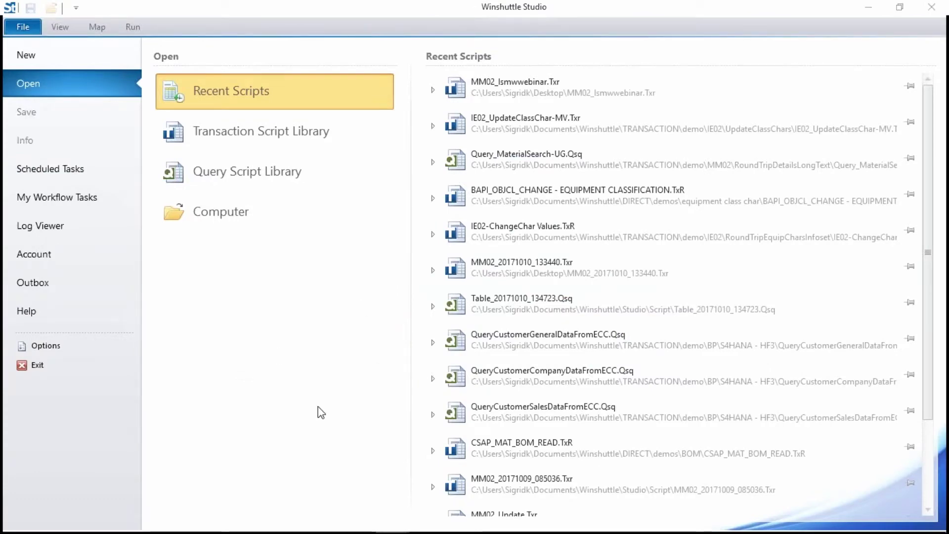
Switch to the Foundation site in Internet Explorer and open the Transaction Scripts library.
key(alt+Tab)
key(alt+Tab)
key(alt+Tab)
key(alt+Tab)
key(alt+Tab)
key(alt+Tab)
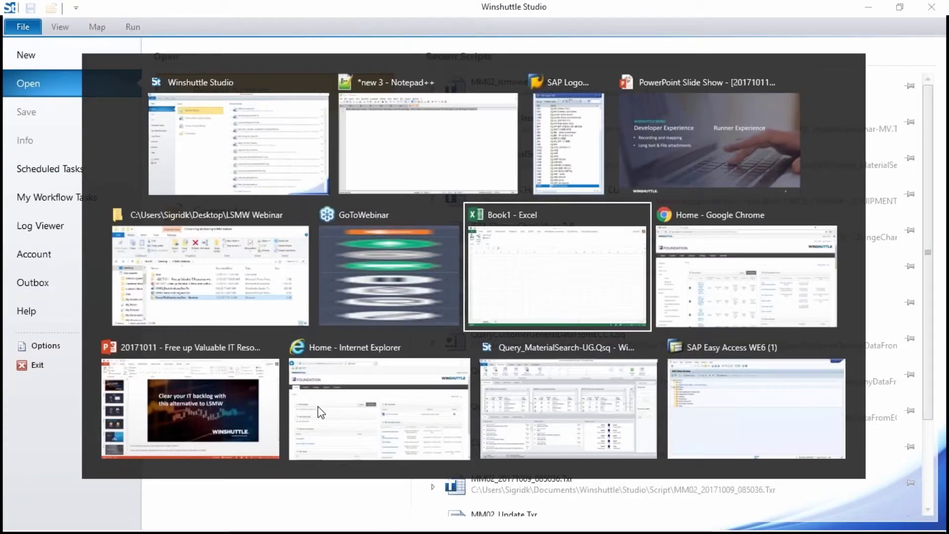
click(319, 406)
mouse_move(89, 160)
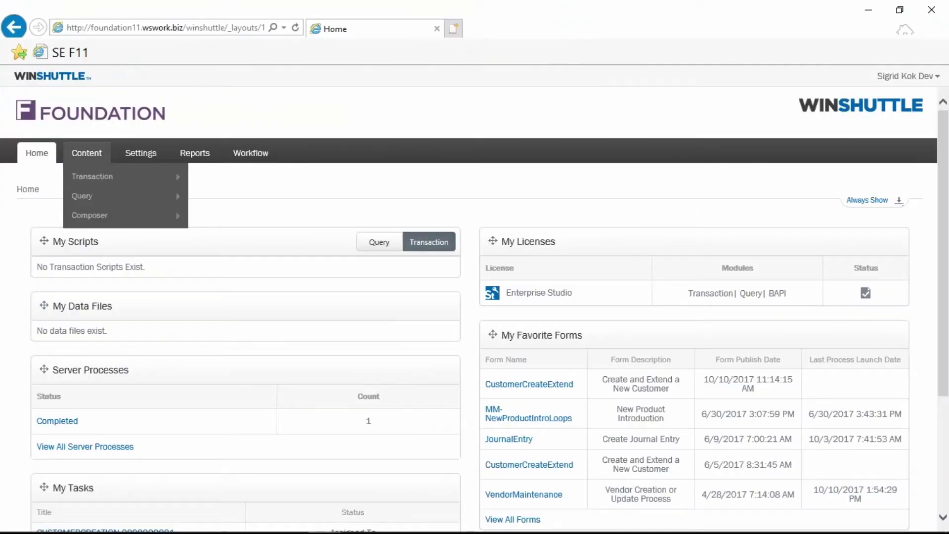
mouse_move(149, 176)
click(212, 182)
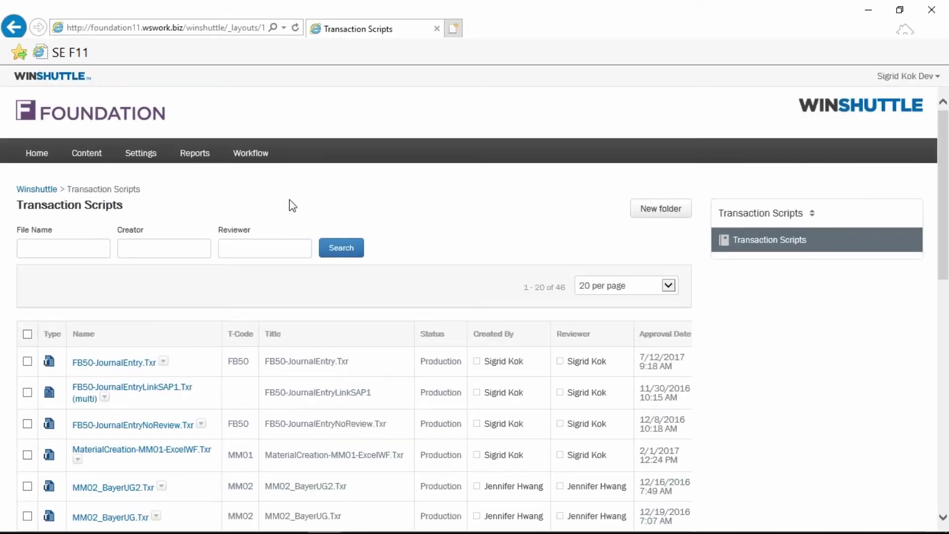
Go to page 3 of the Transaction Scripts list and locate the submitted MM02_lsmwwebinar.Txr.
scroll(295, 201, down, 2)
scroll(296, 201, down, 10)
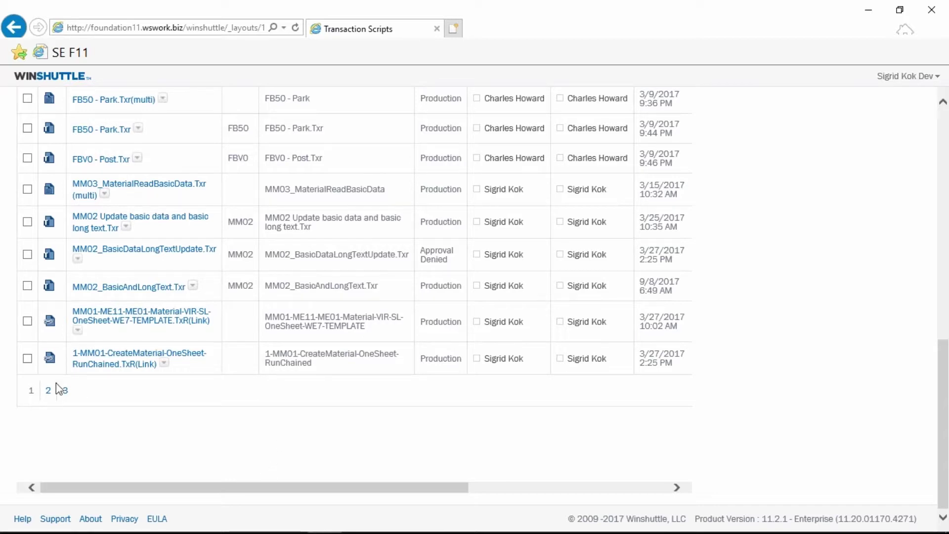
click(65, 391)
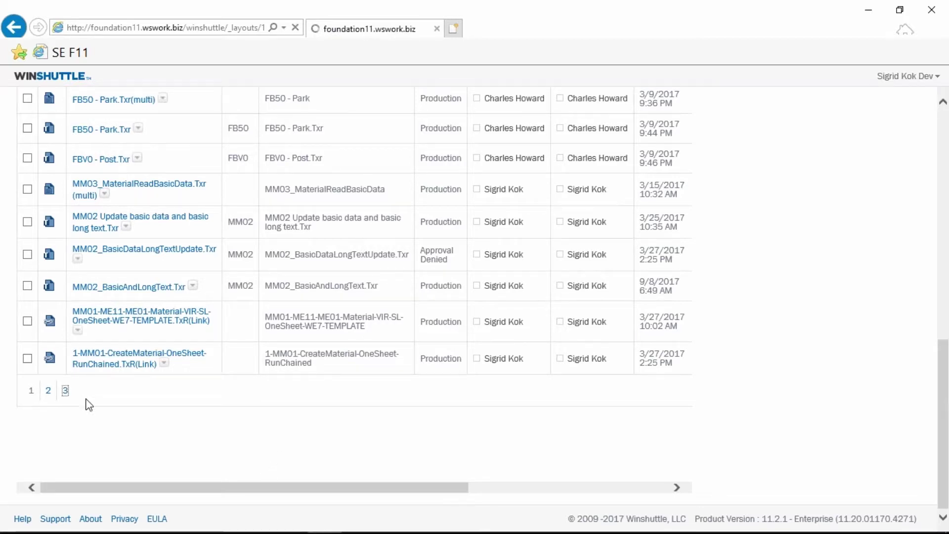
scroll(147, 403, down, 4)
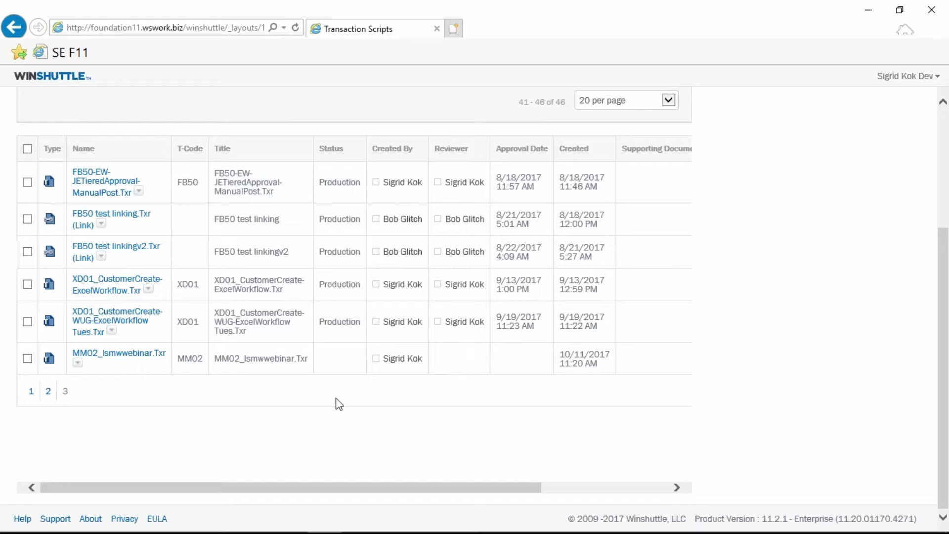
click(126, 354)
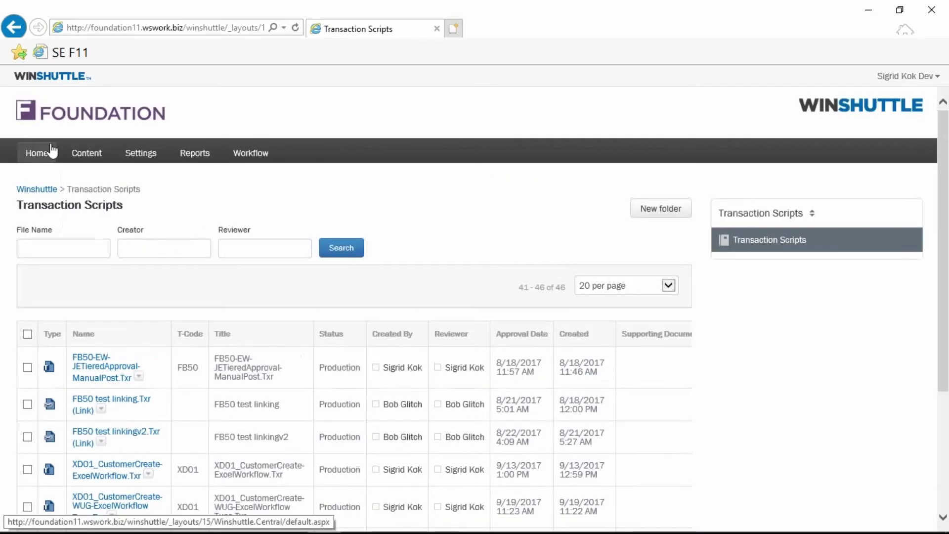
Open the Data Templates library and search file names for mm02 to locate MM02_lsmwwebinar.xlsx.
mouse_move(87, 153)
mouse_move(81, 178)
click(218, 198)
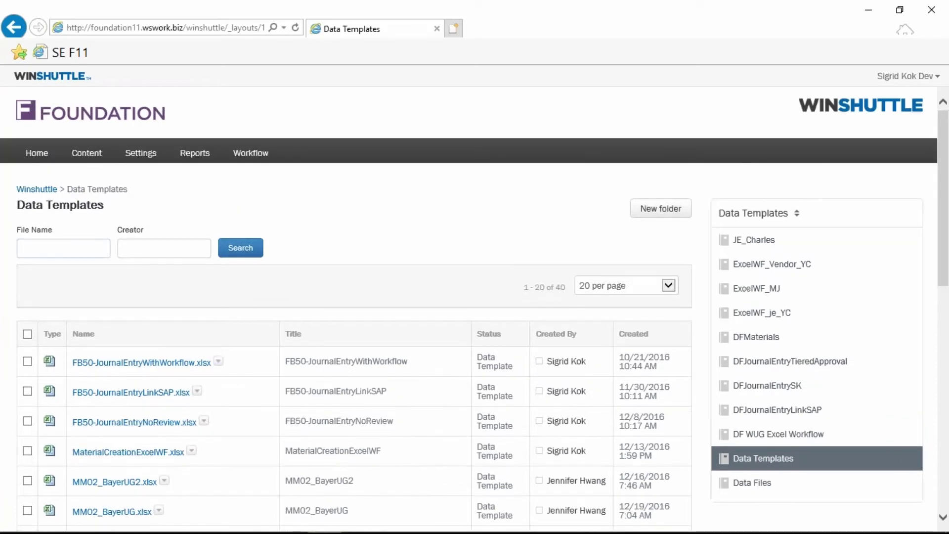
click(91, 242)
text(mm02)
key(Return)
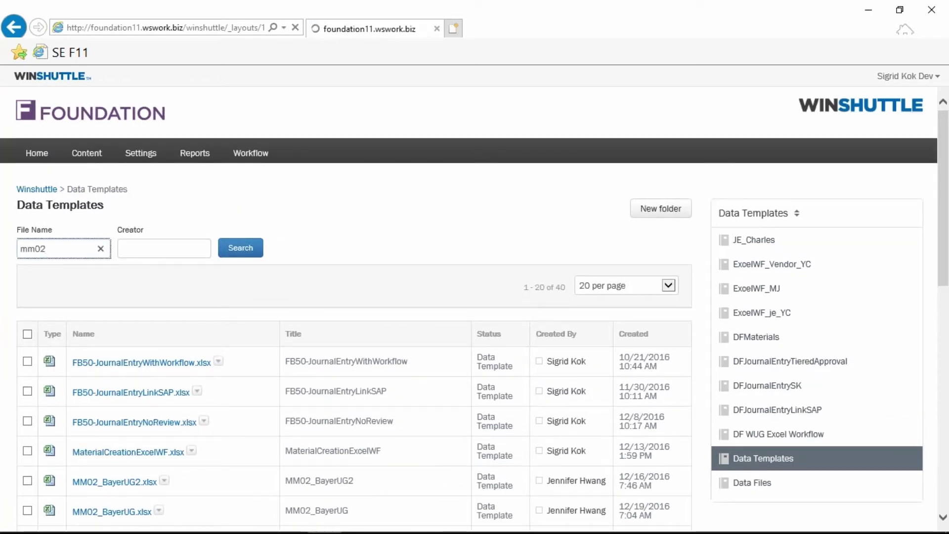
scroll(390, 272, down, 1)
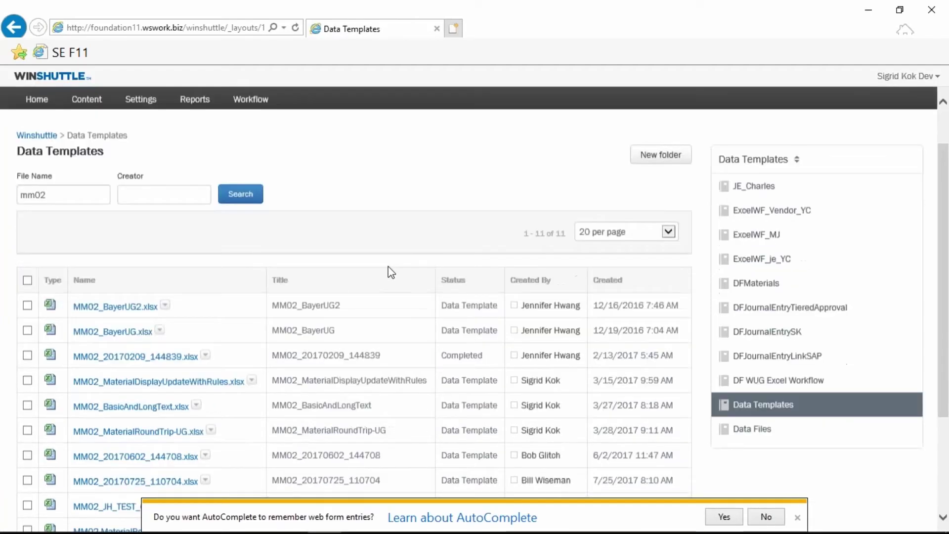
scroll(390, 272, down, 3)
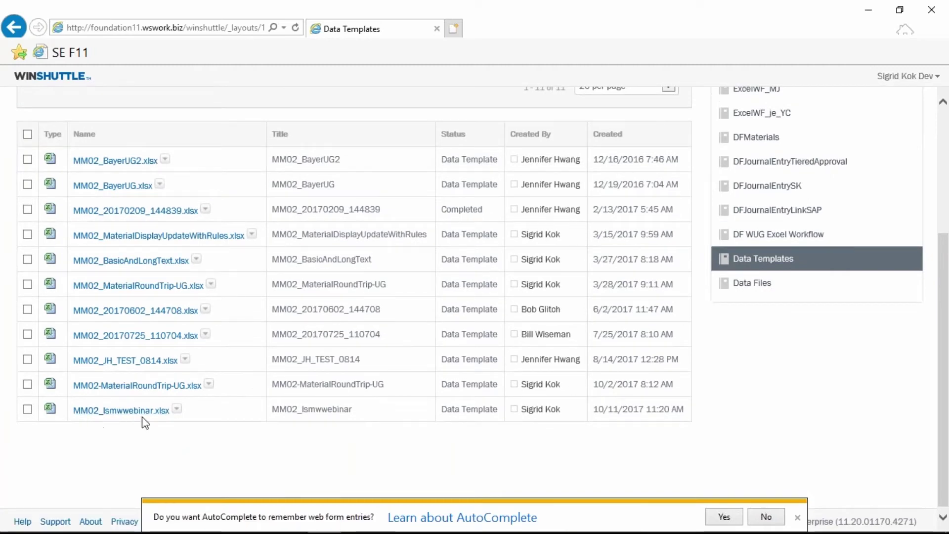
Switch back to Winshuttle Studio and open the list of My Workflow Tasks.
mouse_move(188, 531)
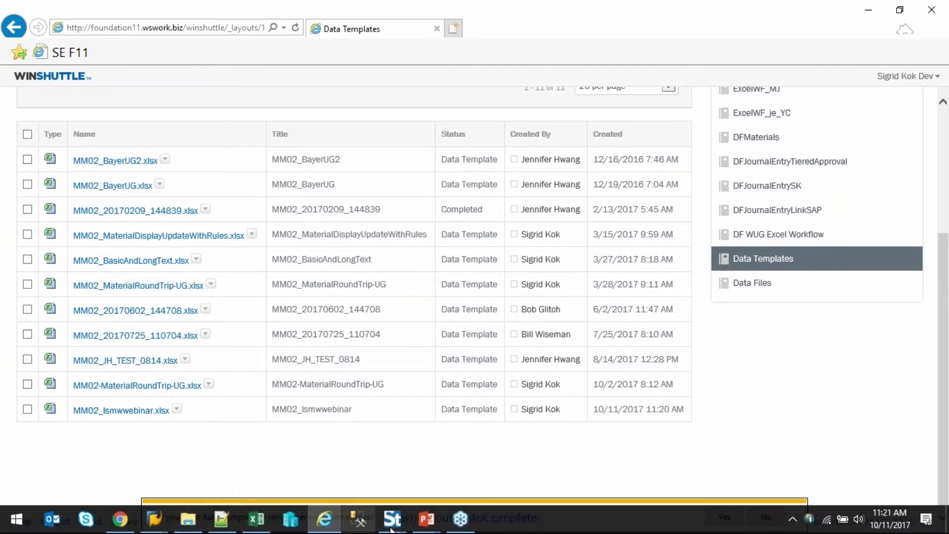
mouse_move(391, 526)
click(339, 481)
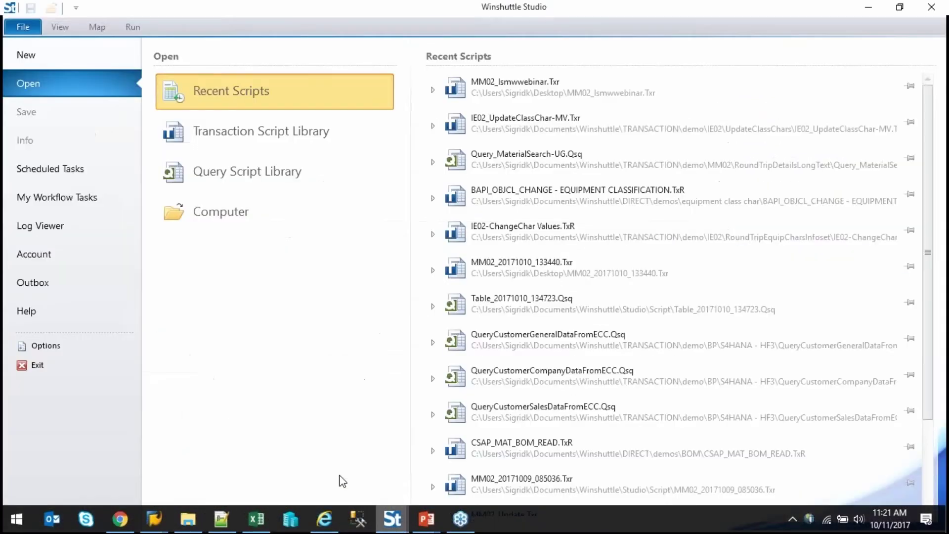
click(73, 200)
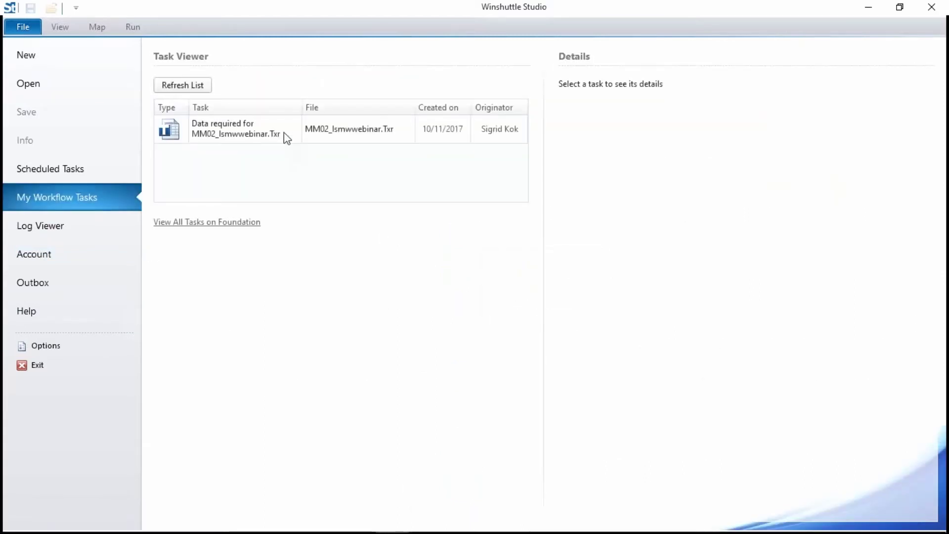
Complete the data task for MM02_lsmwwebinar.Txr, choosing the script's originator as reviewer and No Data Review Process.
click(287, 139)
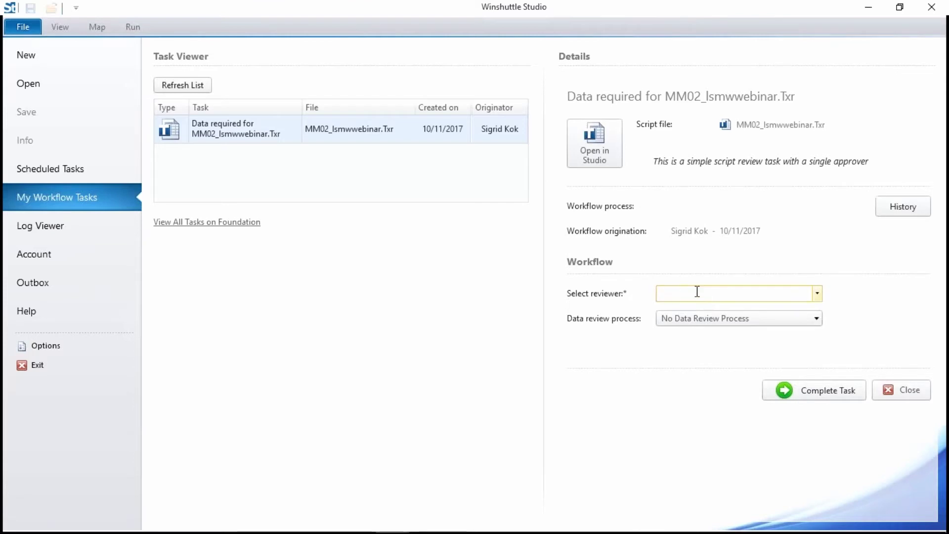
click(705, 292)
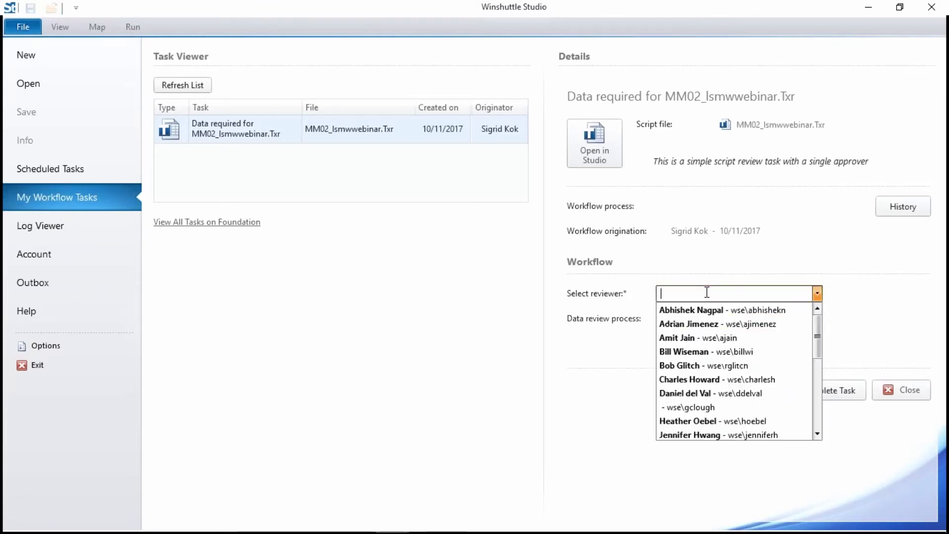
text(sig)
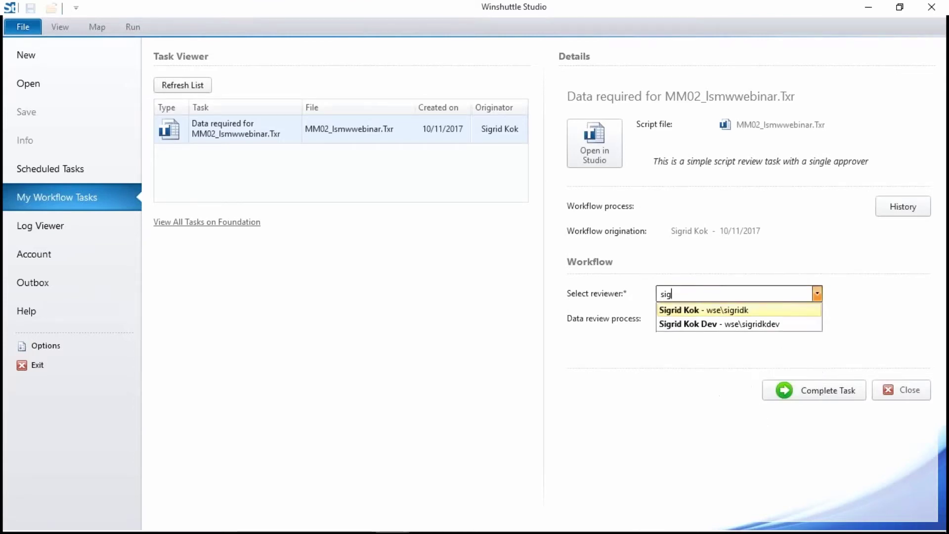
text(rid)
click(708, 311)
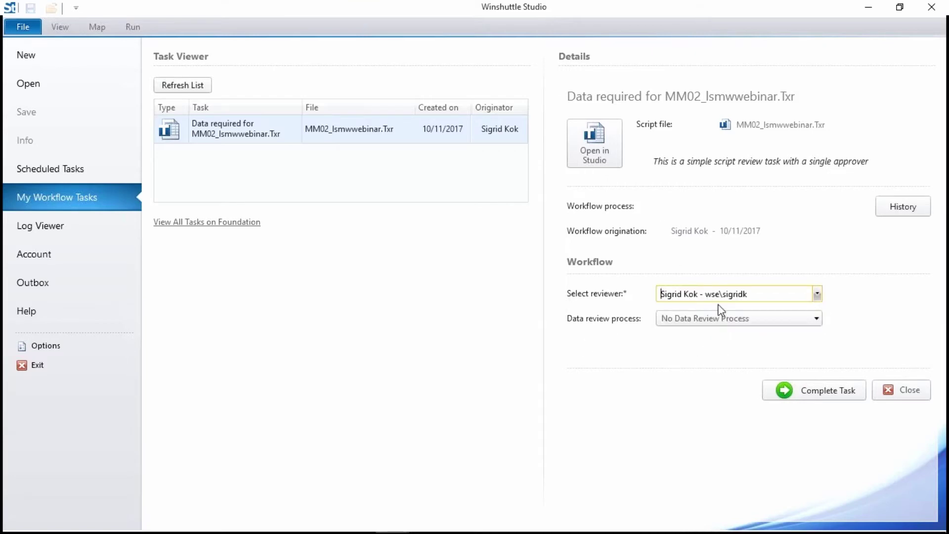
click(698, 321)
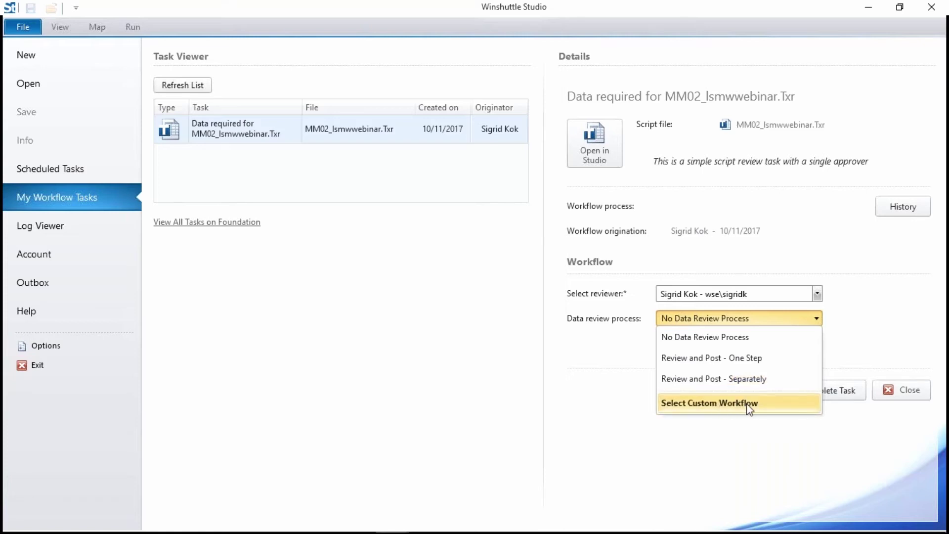
click(712, 336)
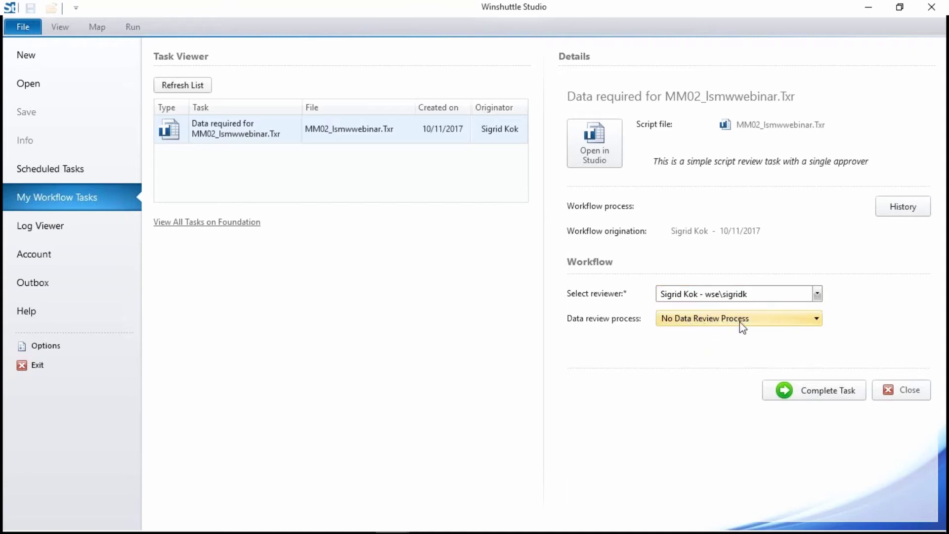
click(791, 395)
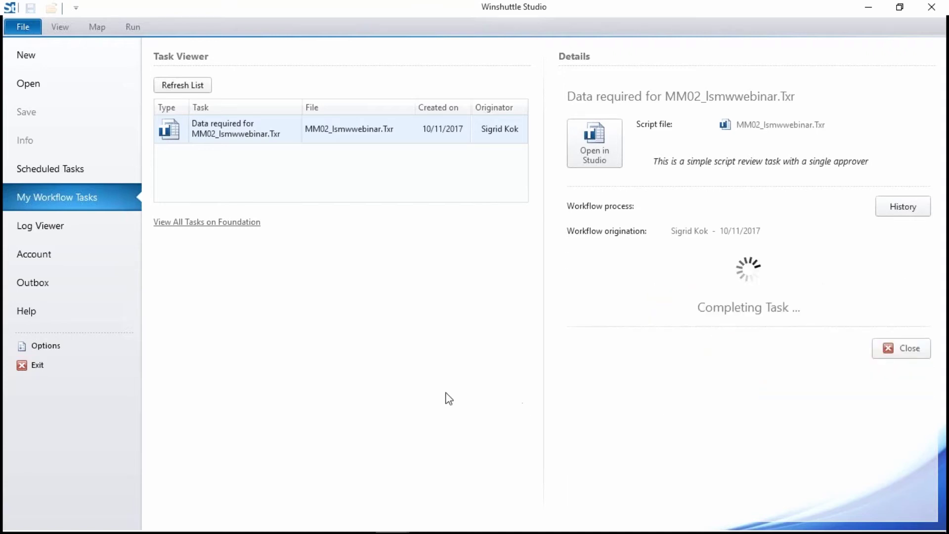
Refresh the task list and approve the review task for MM02_lsmwwebinar.Txr.
click(187, 87)
click(254, 130)
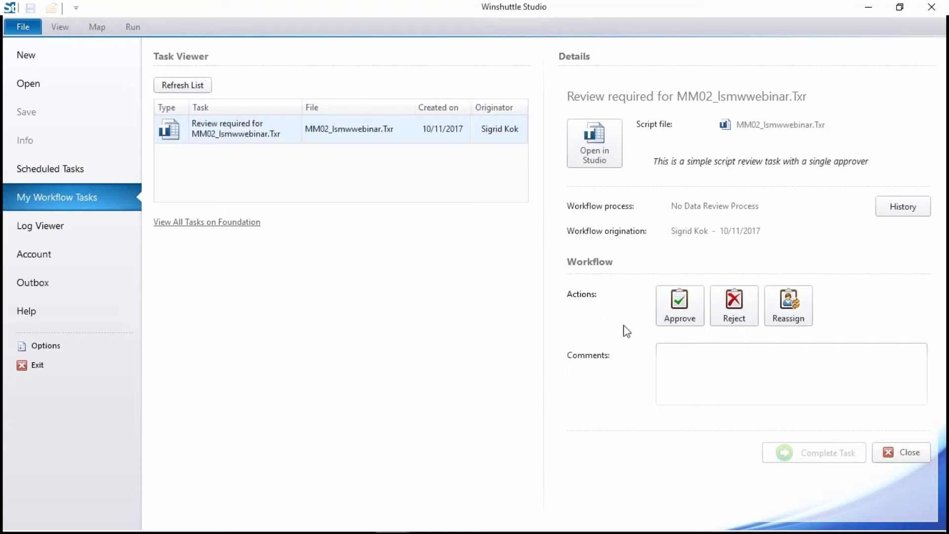
click(689, 325)
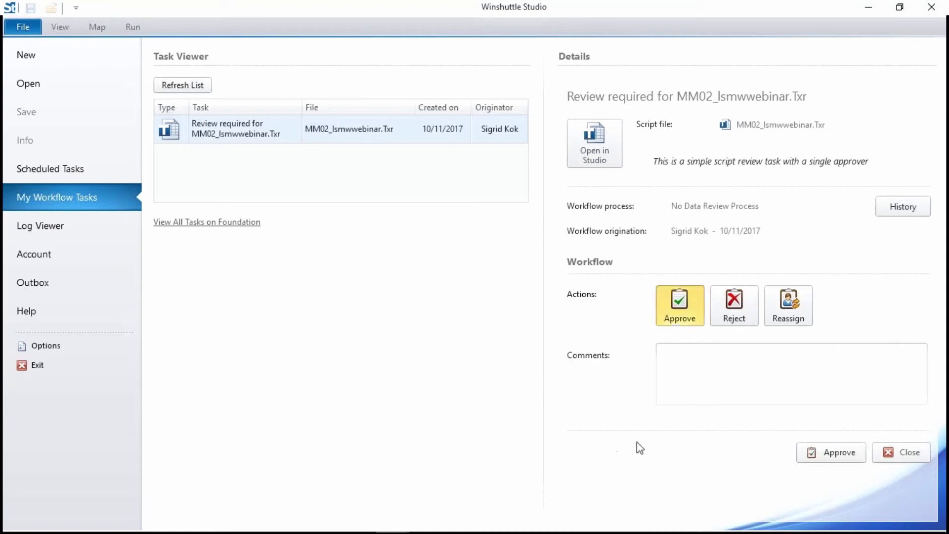
click(828, 452)
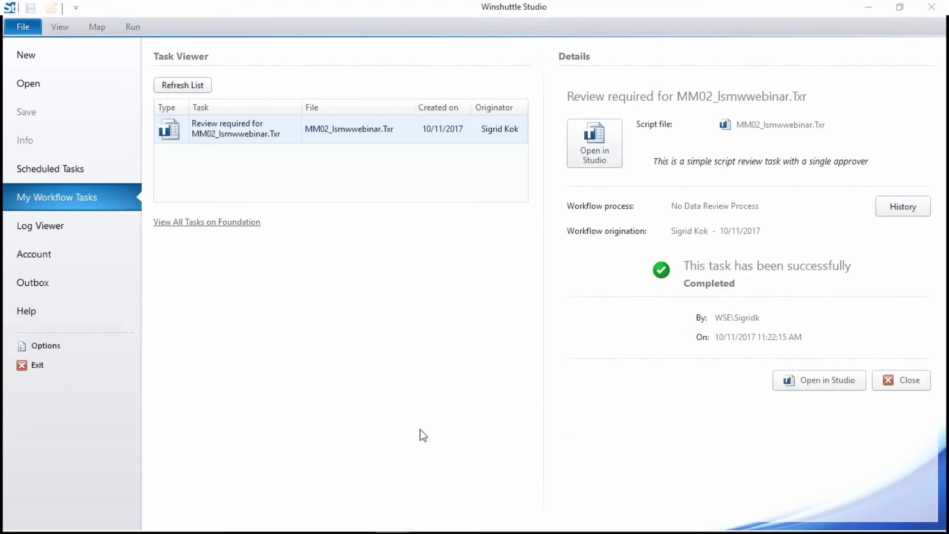
Switch to the Foundation site and search the Transaction Scripts library for mm02 to check the status of MM02_lsmwwebinar.Txr.
key(alt+Tab)
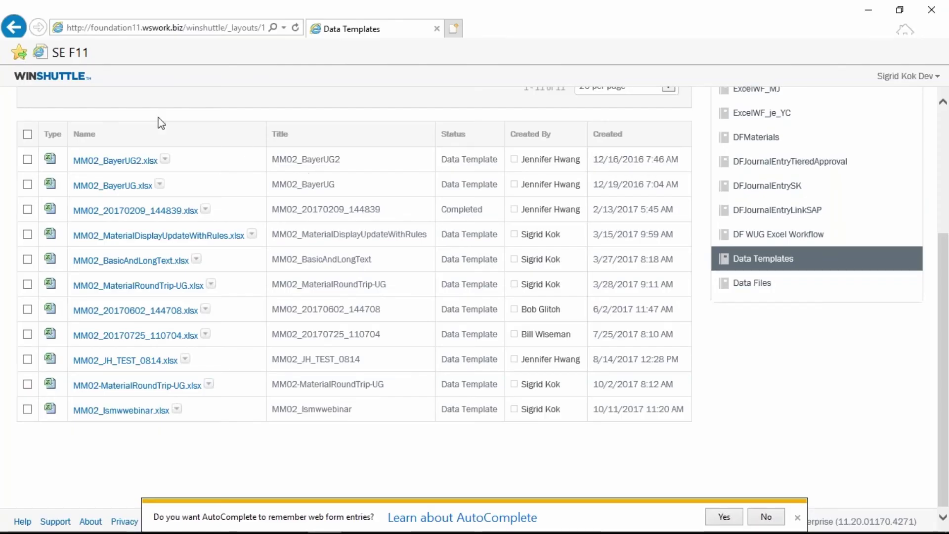
scroll(160, 123, up, 4)
mouse_move(87, 153)
mouse_move(99, 177)
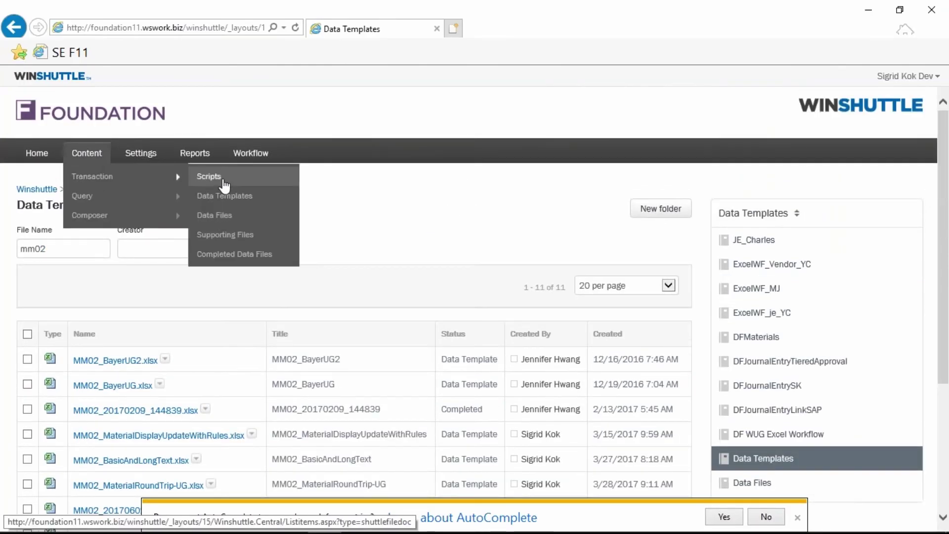
click(223, 183)
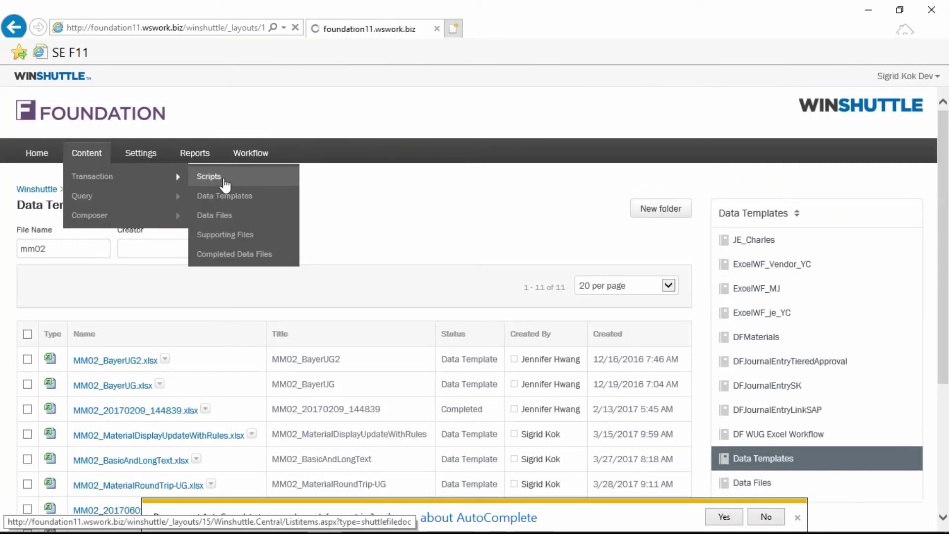
click(82, 244)
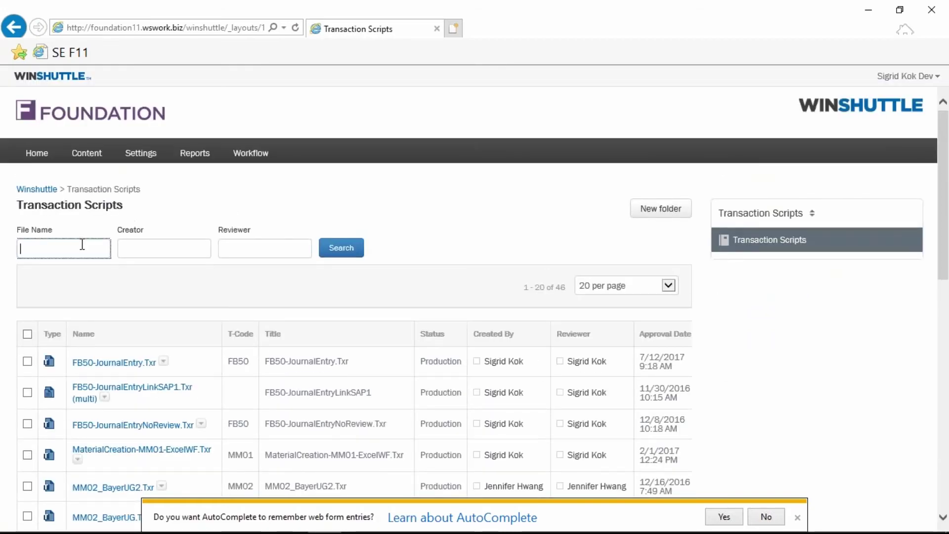
text(mm02)
key(Return)
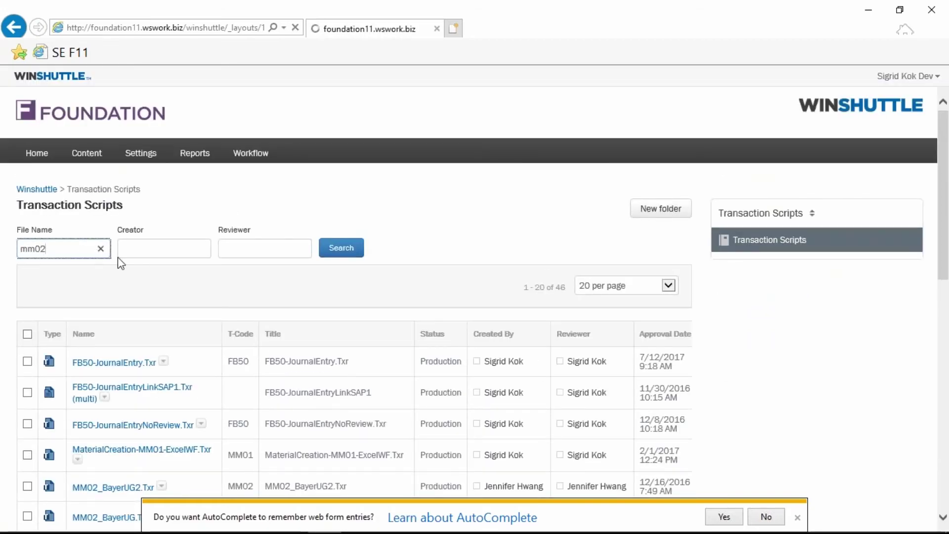
scroll(128, 364, down, 3)
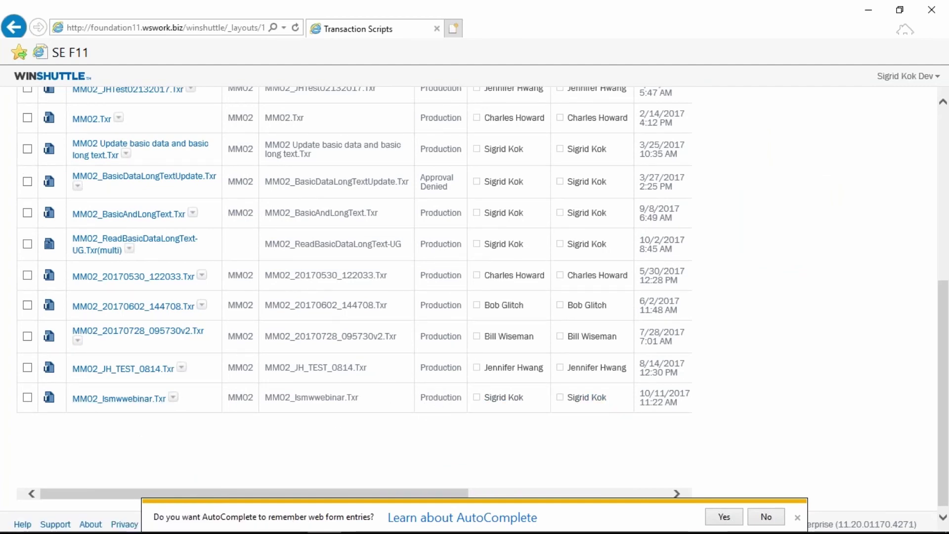
Switch to Excel and open the Foundation data template MM02_lsmwwebinar.xlsx, filtering the file list by webinar.
click(256, 523)
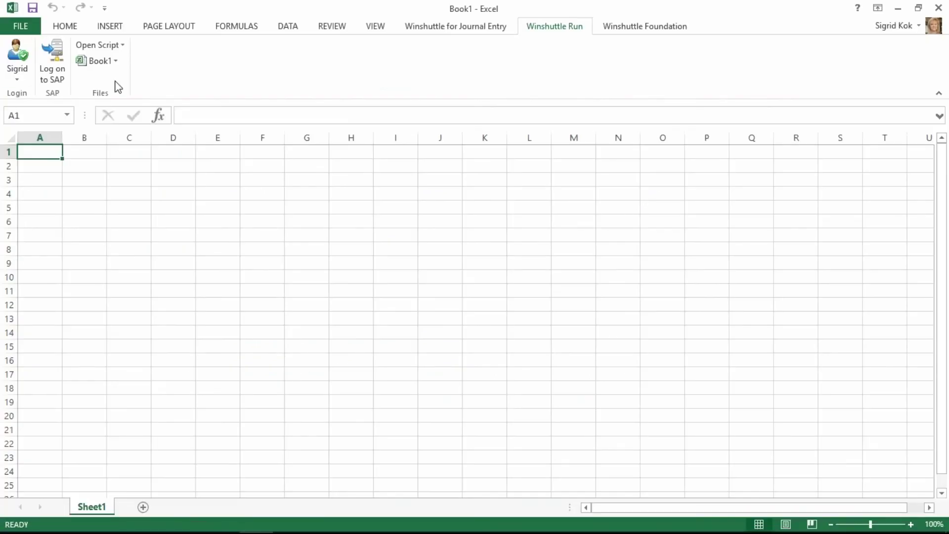
click(17, 79)
click(16, 79)
click(633, 31)
click(25, 81)
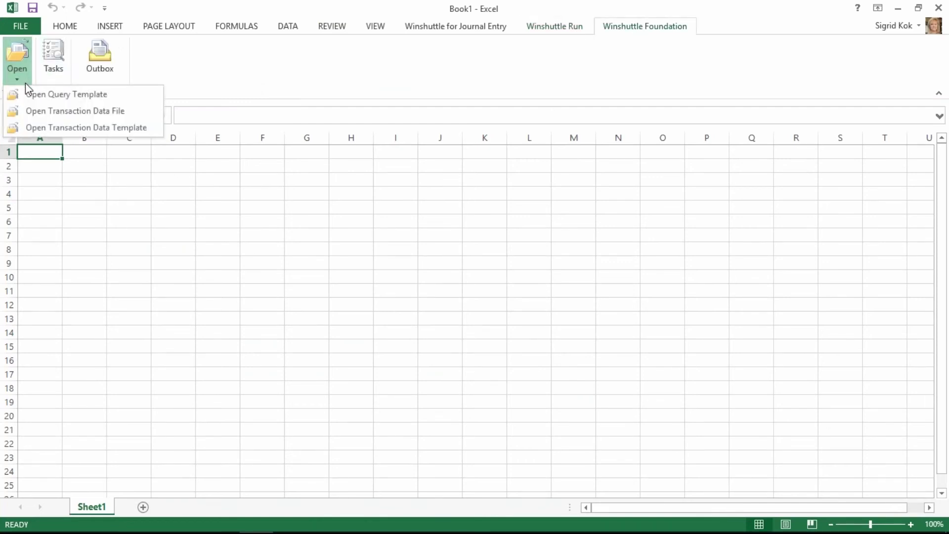
click(29, 94)
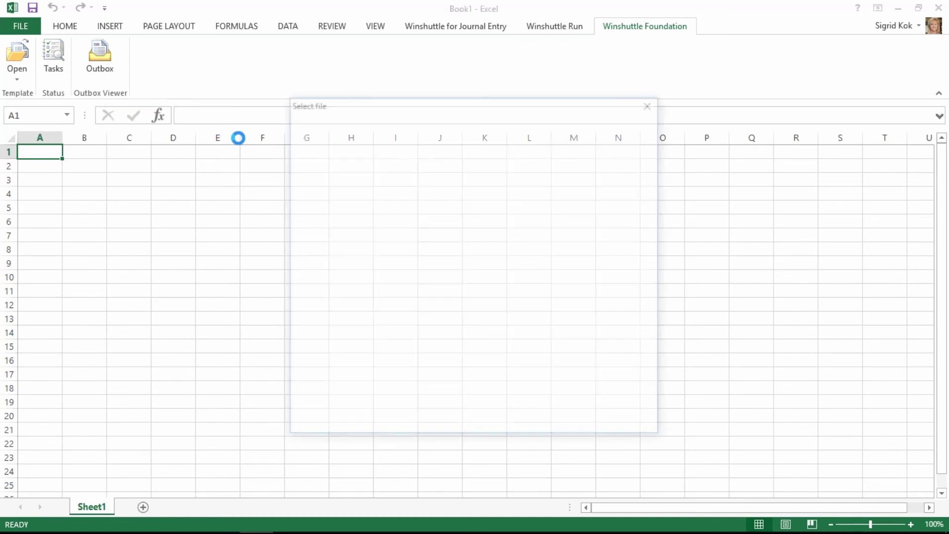
text(w)
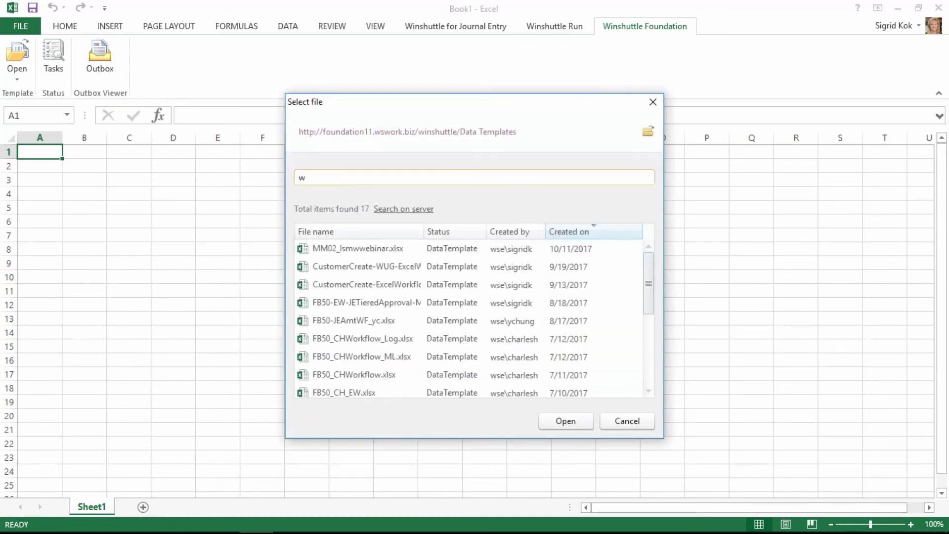
text(ebinar)
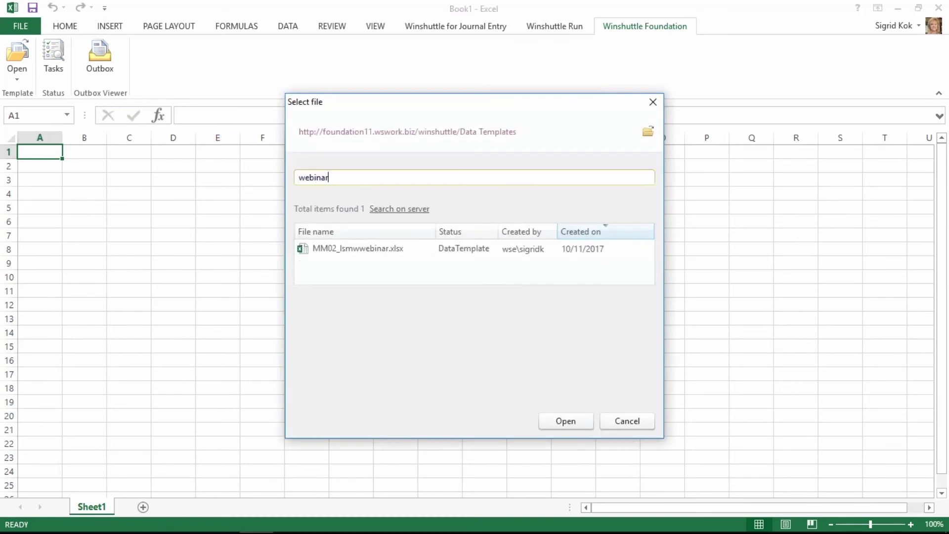
double_click(384, 248)
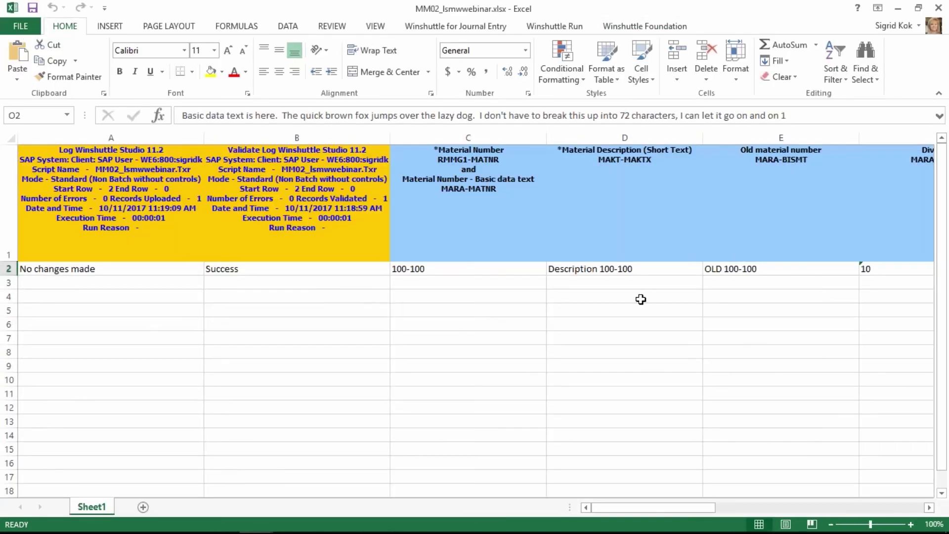
Select the material number in cell C2 and bring up the Winshuttle Run commands for the opened template.
click(593, 272)
key(Left)
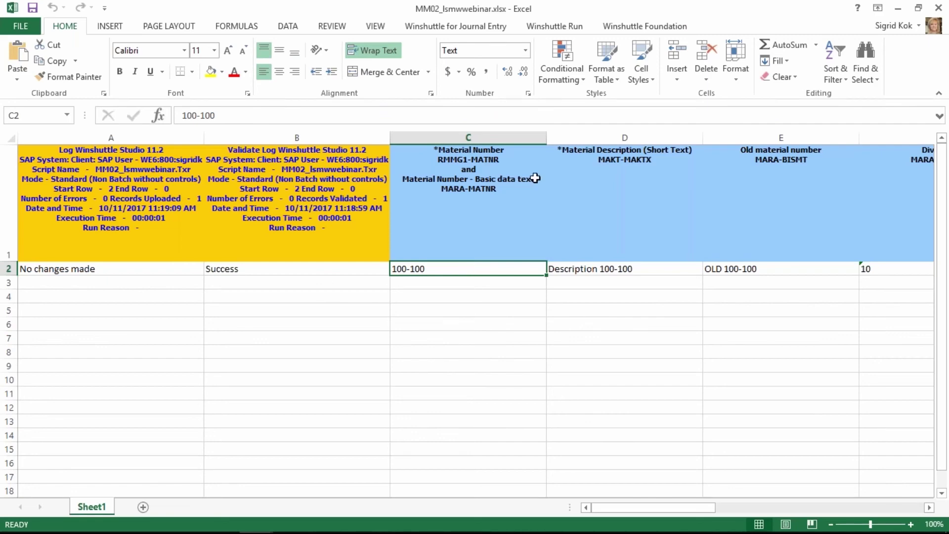
click(568, 27)
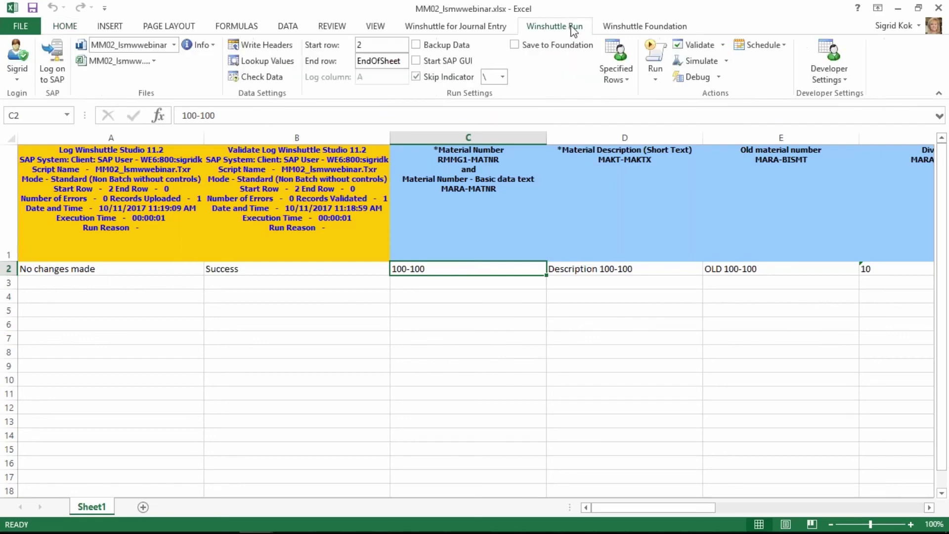